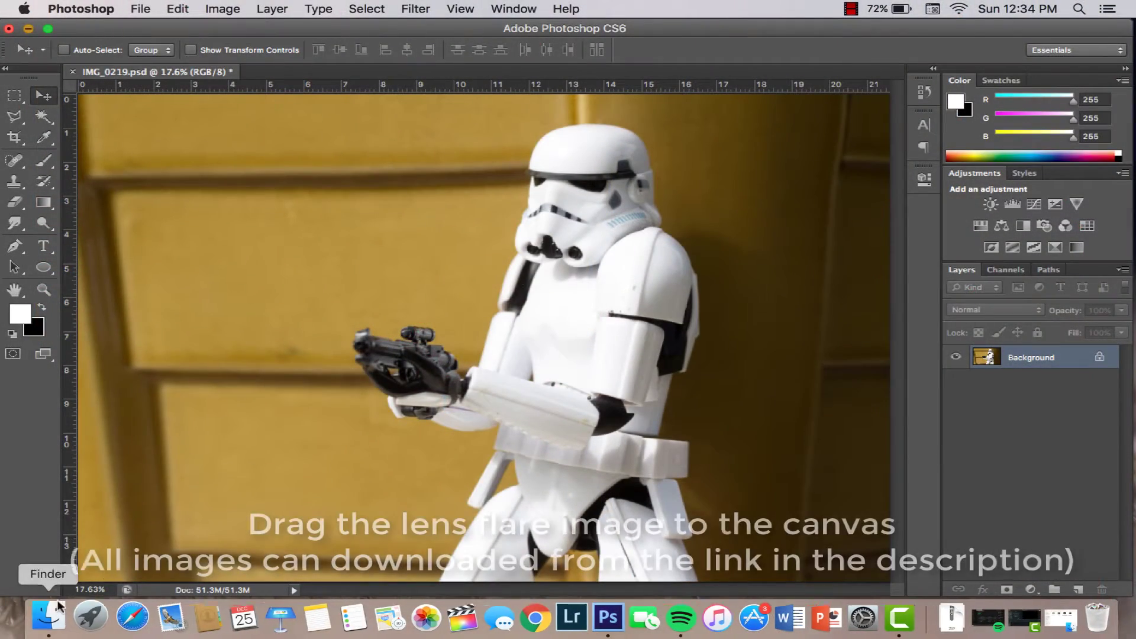
Step: Drag flare1.jpg from the Stormtrooper Laser Gun folder onto the photo as a new layer
click(21, 615)
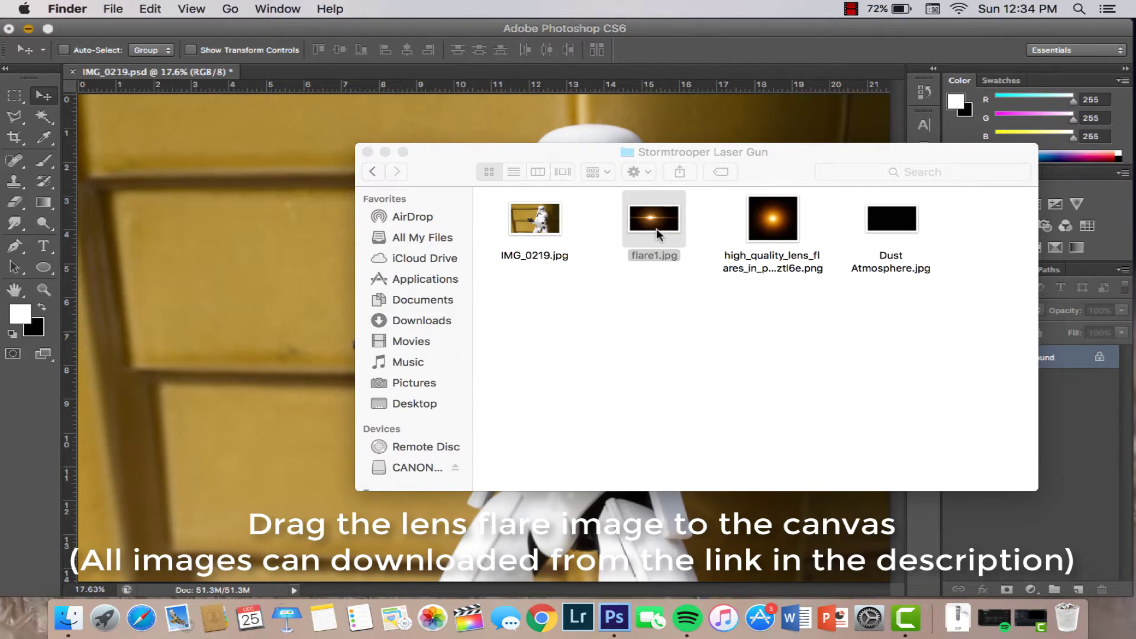
drag(655, 228, 248, 312)
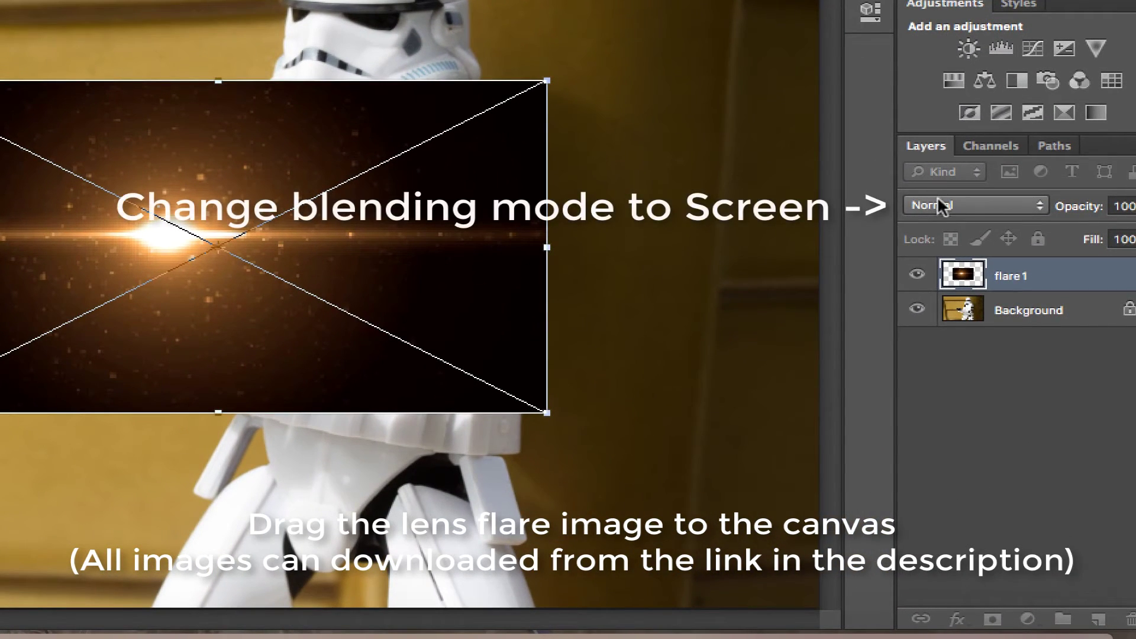
Step: Blend flare1 in Screen mode and scale it to about 80% with its core at the blaster muzzle
click(933, 201)
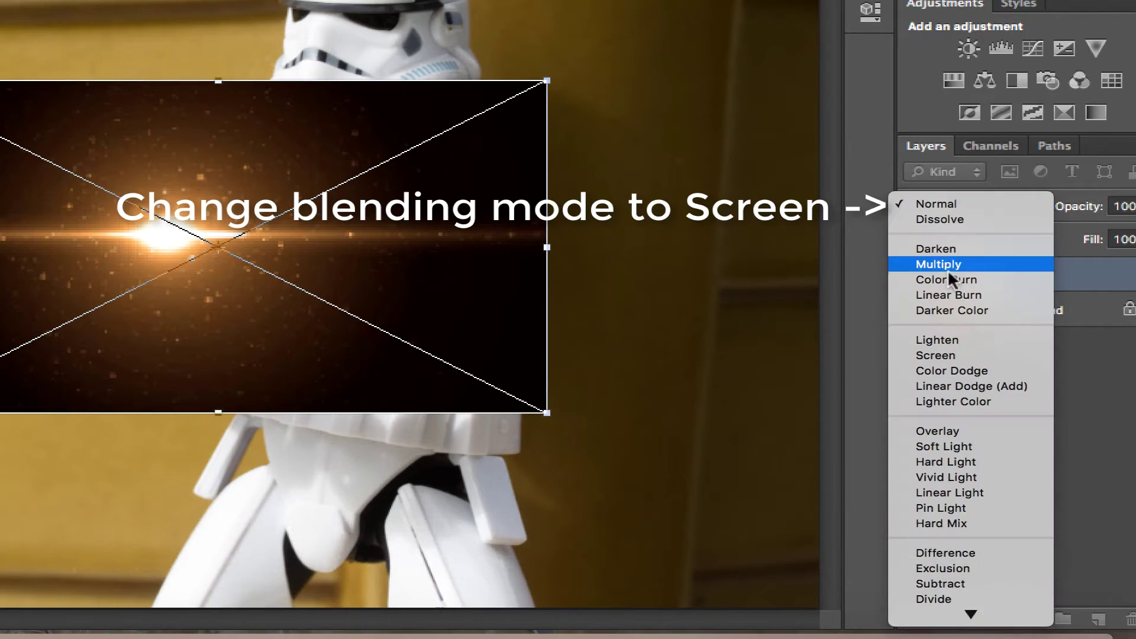
click(949, 356)
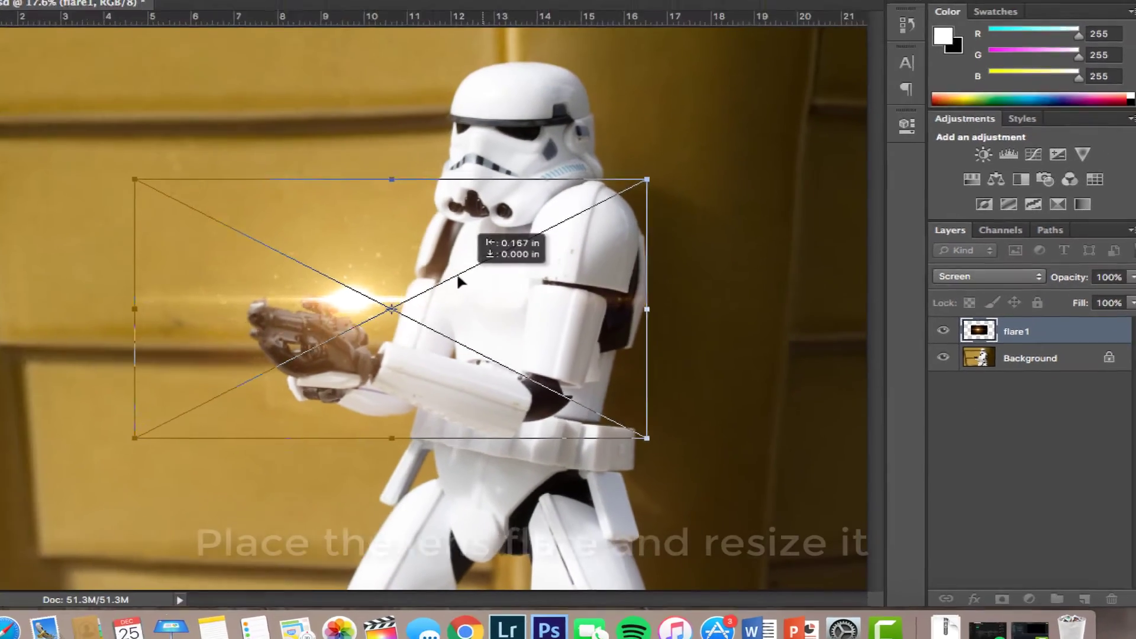
drag(460, 281, 374, 291)
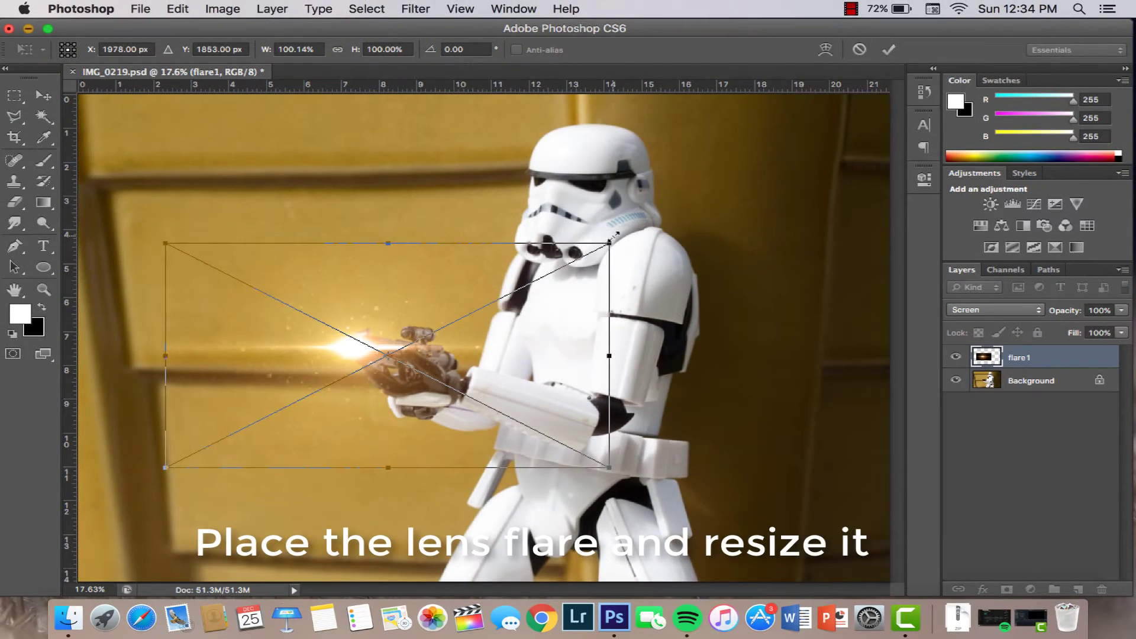
drag(611, 240, 523, 288)
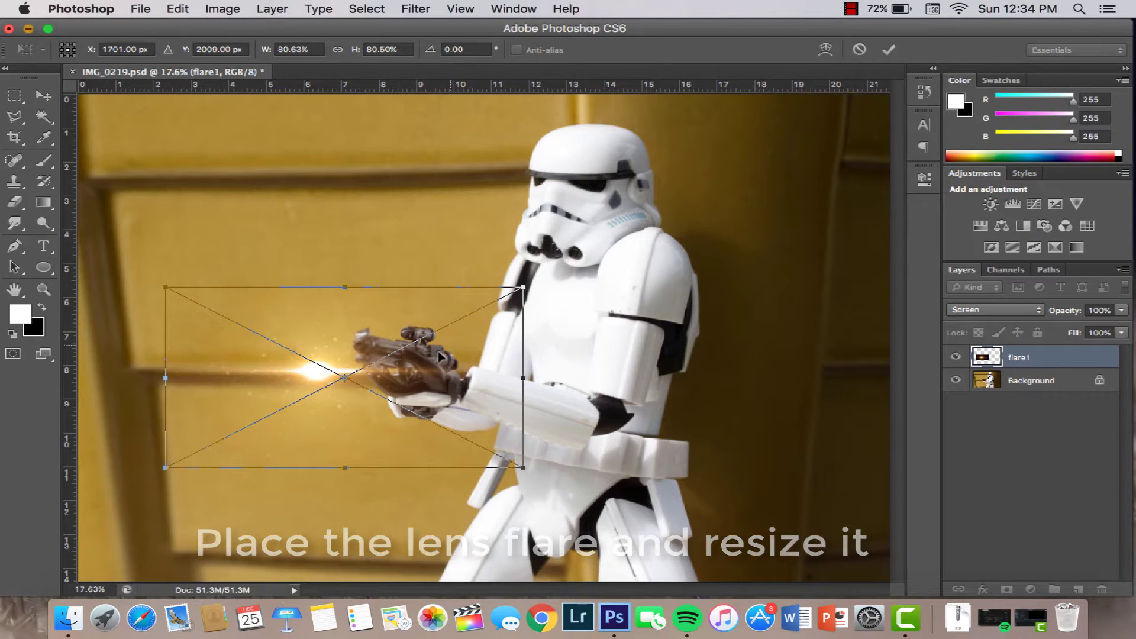
drag(441, 355, 478, 323)
key(Return)
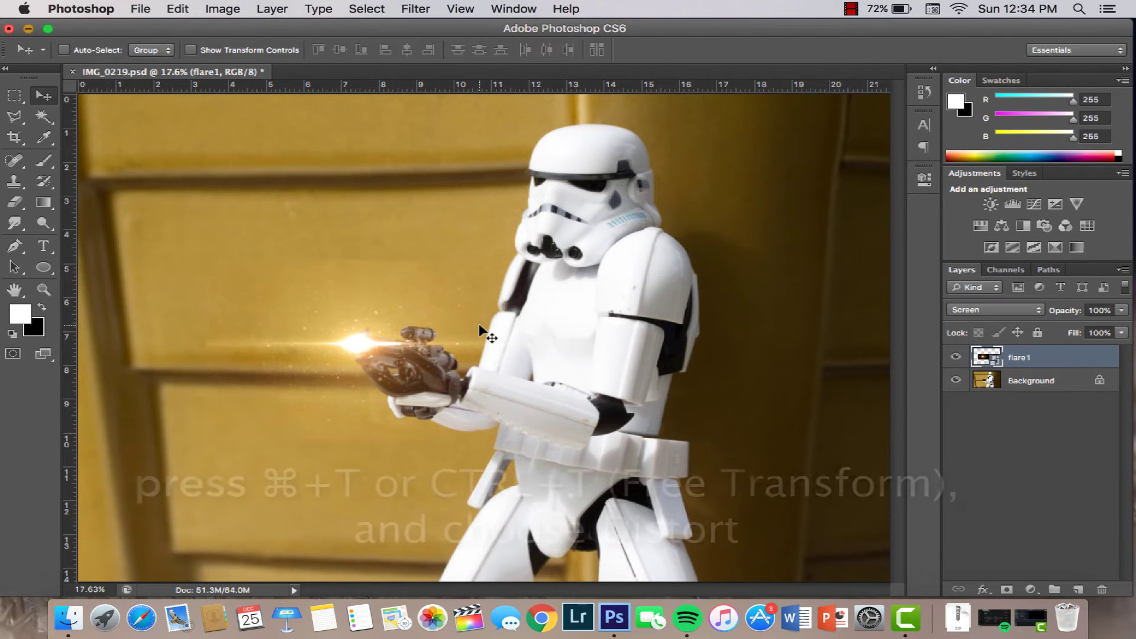
Step: Distort the flare by its corner handles into an angled, stretched streak from the muzzle
key(super+t)
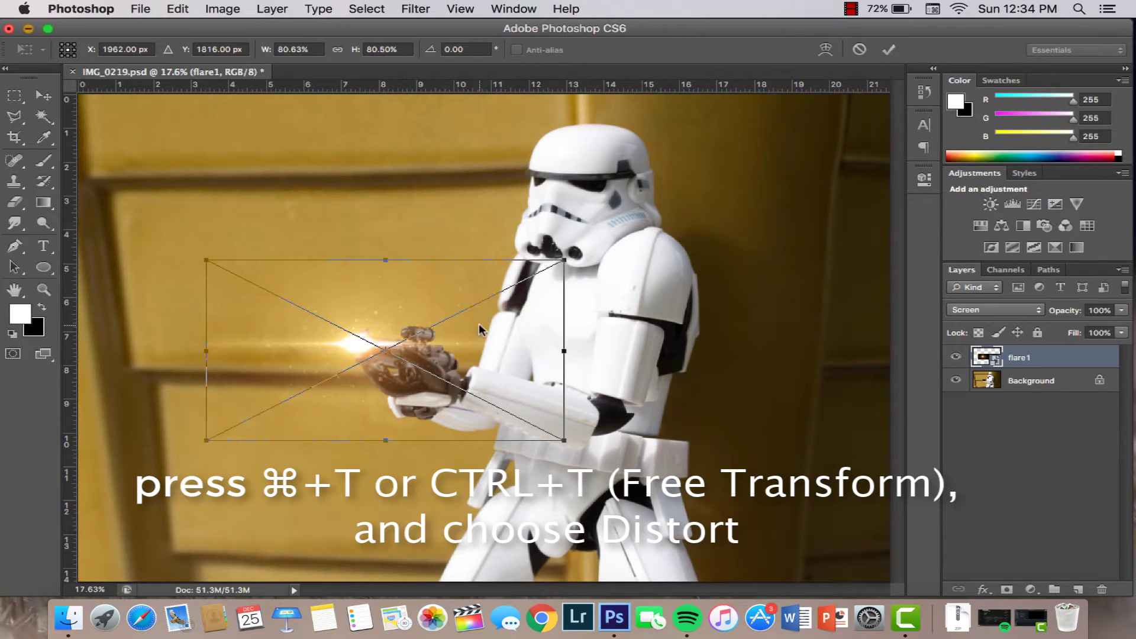
right_click(479, 324)
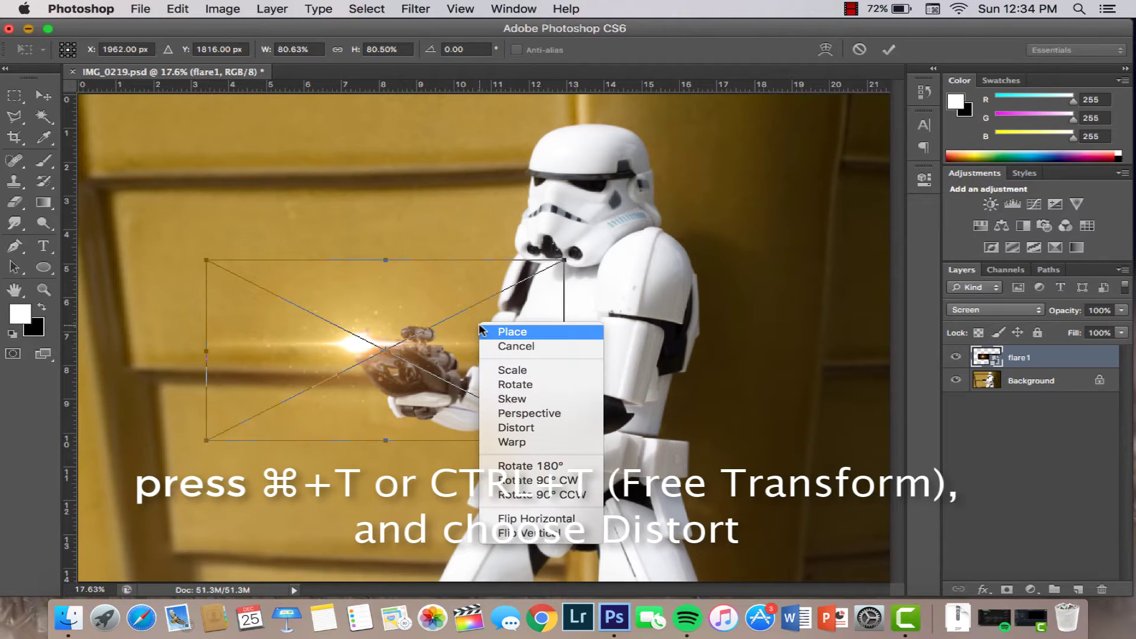
click(510, 427)
mouse_move(206, 441)
mouse_down()
mouse_move(178, 413)
mouse_move(166, 418)
mouse_up()
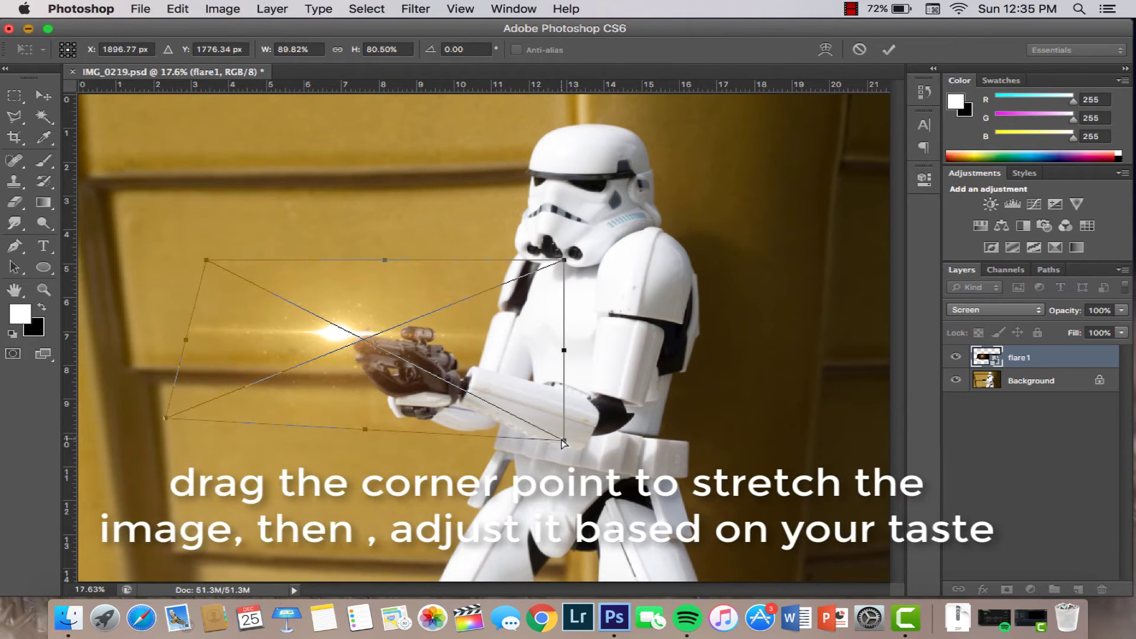
drag(563, 443, 546, 366)
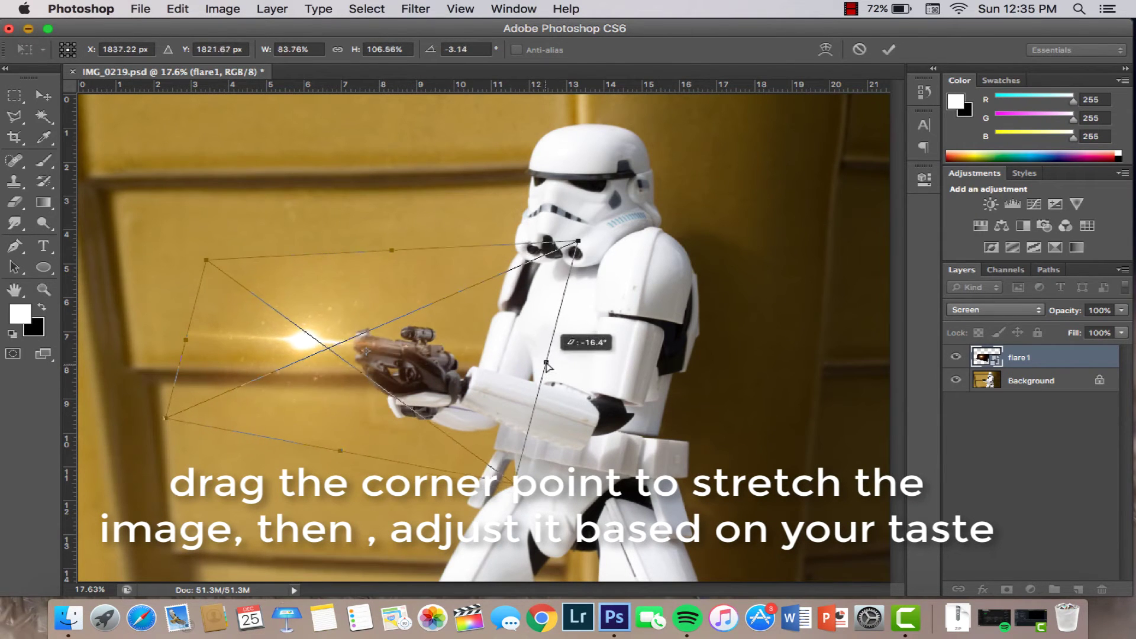
drag(392, 386, 441, 389)
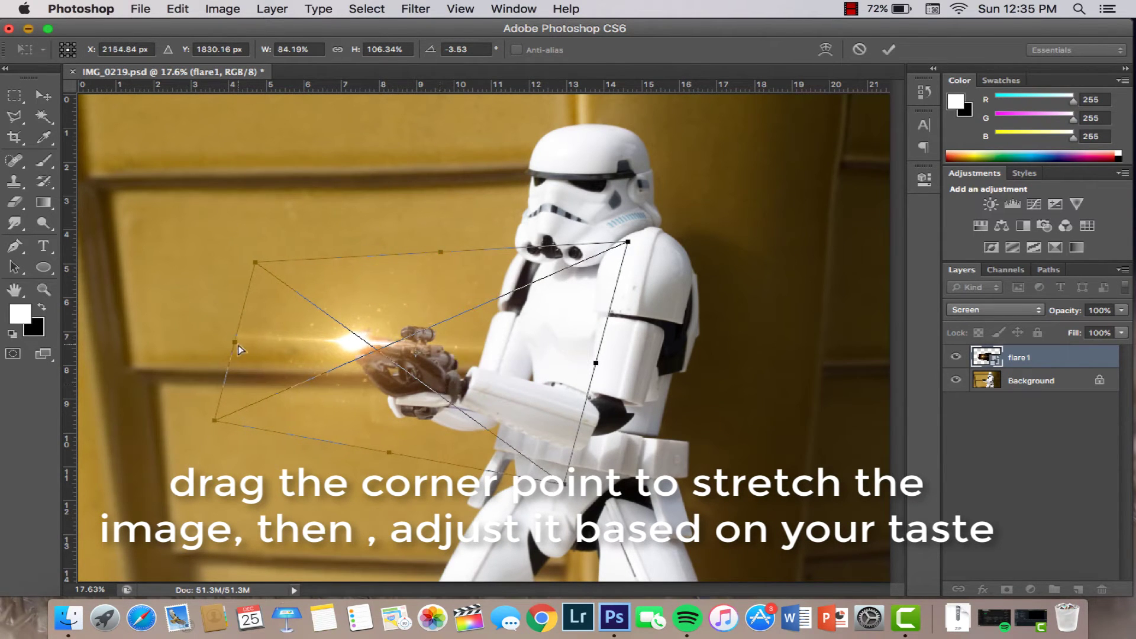
mouse_move(255, 262)
mouse_down()
mouse_move(252, 305)
mouse_move(286, 295)
mouse_move(282, 306)
mouse_up()
drag(215, 423, 280, 462)
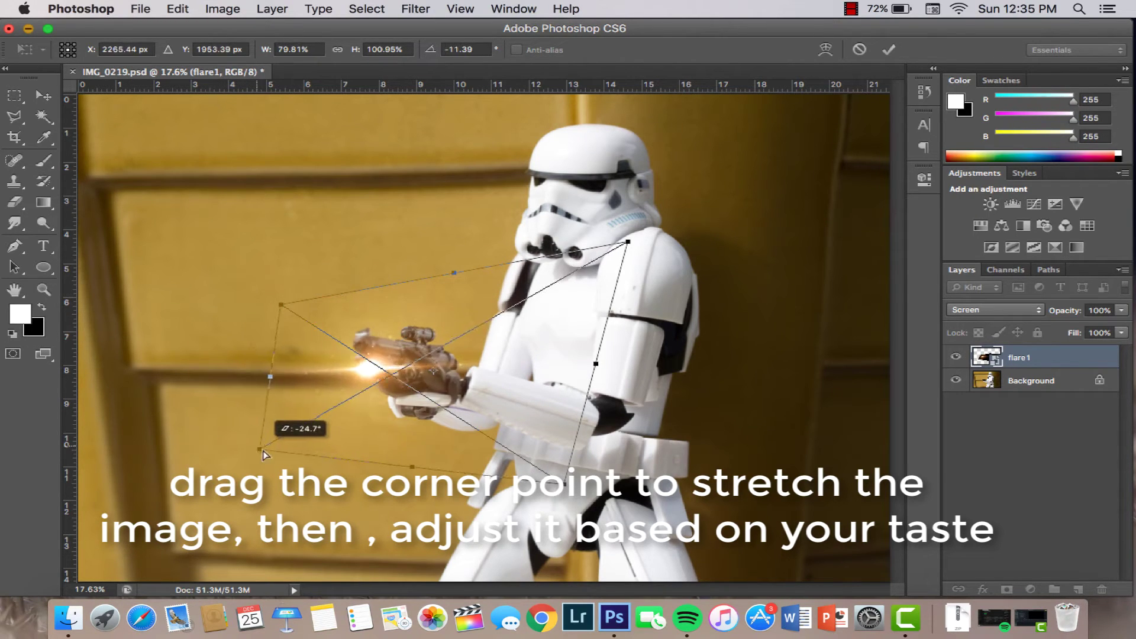
drag(391, 452, 361, 417)
drag(249, 350, 261, 339)
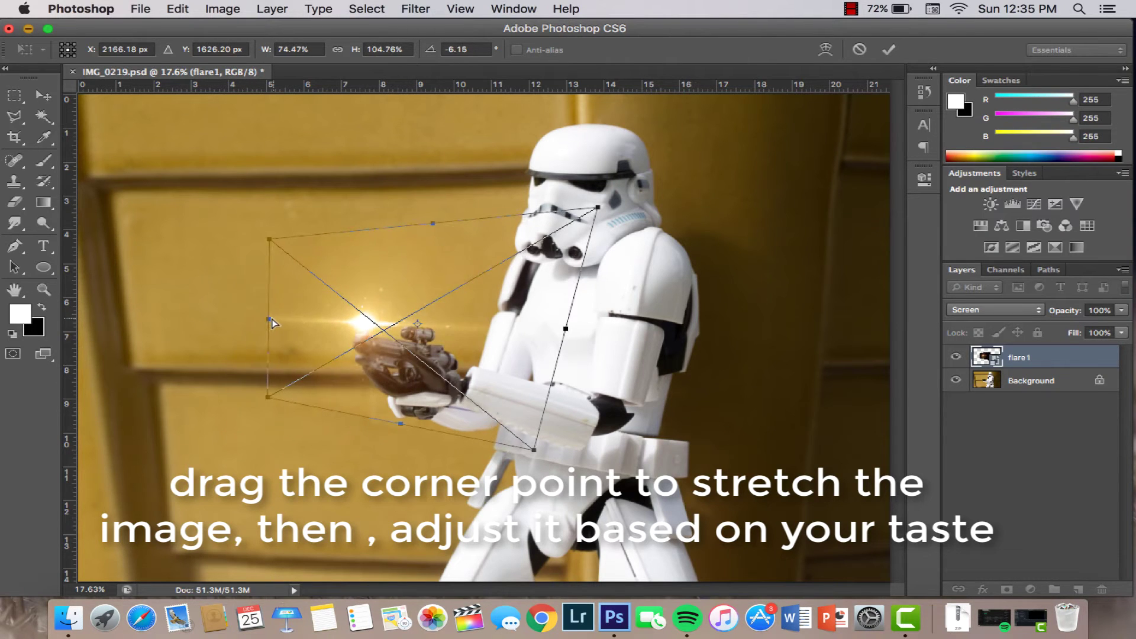
drag(436, 395, 437, 402)
key(Return)
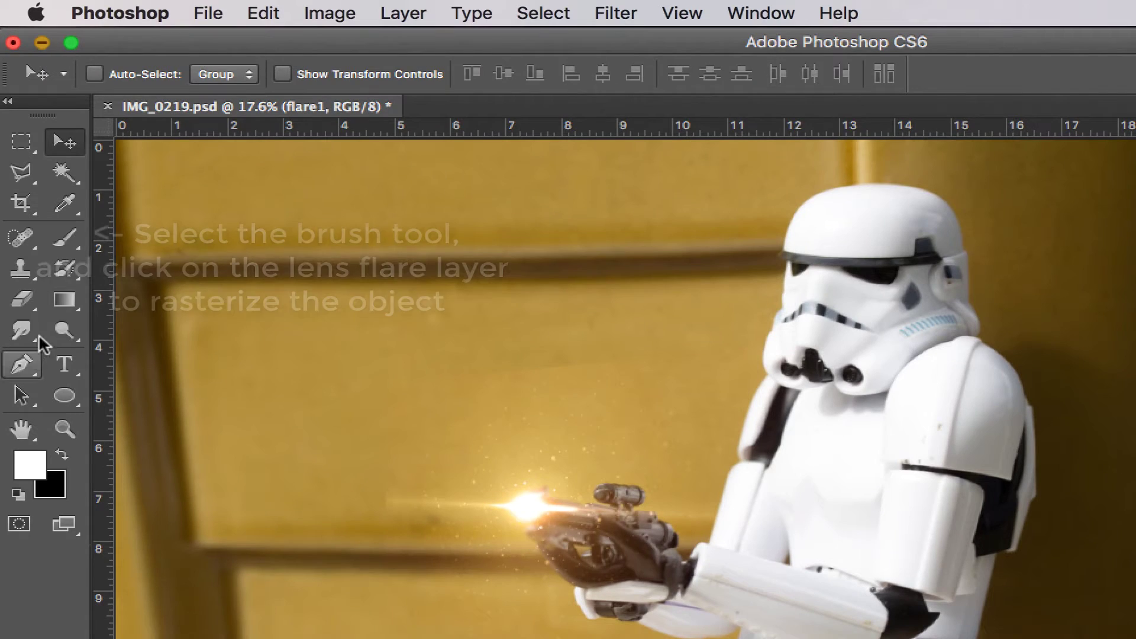
Step: Rasterize the flare1 smart object so it can be painted on
click(70, 234)
click(463, 467)
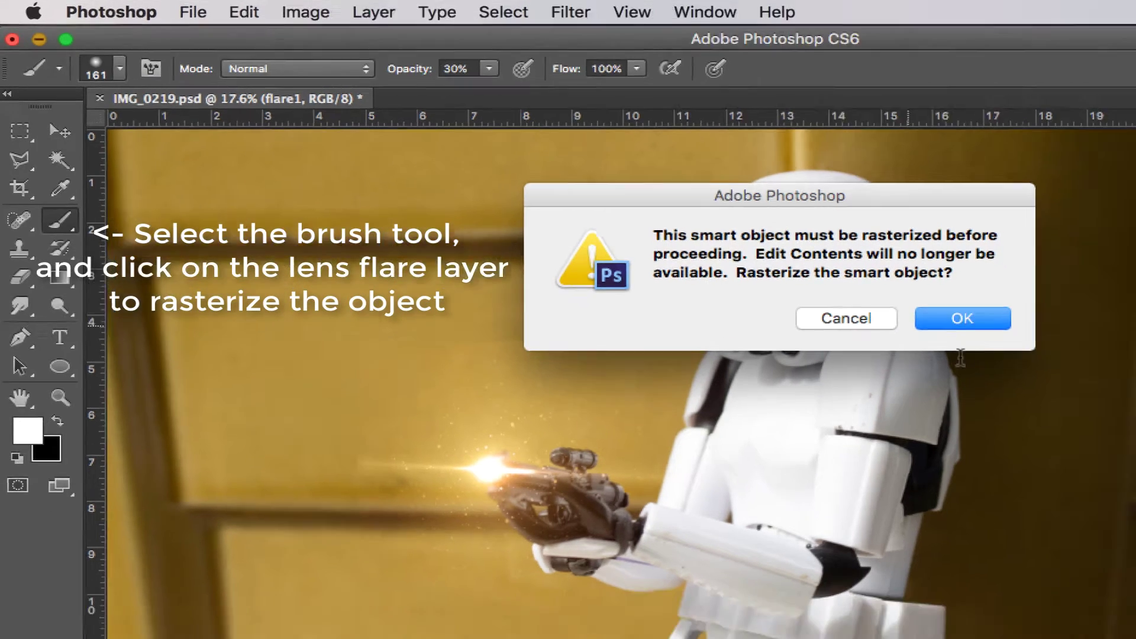
click(1038, 346)
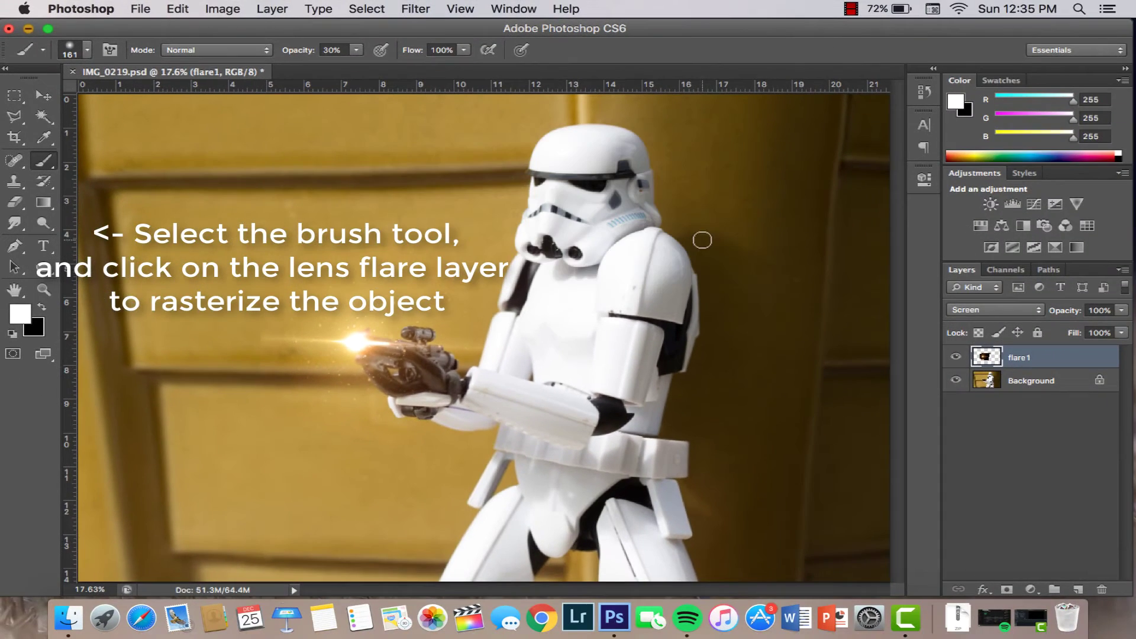
Step: Apply Levels to flare1 with midtone 0.68 and white point 252
key(ctrl+l)
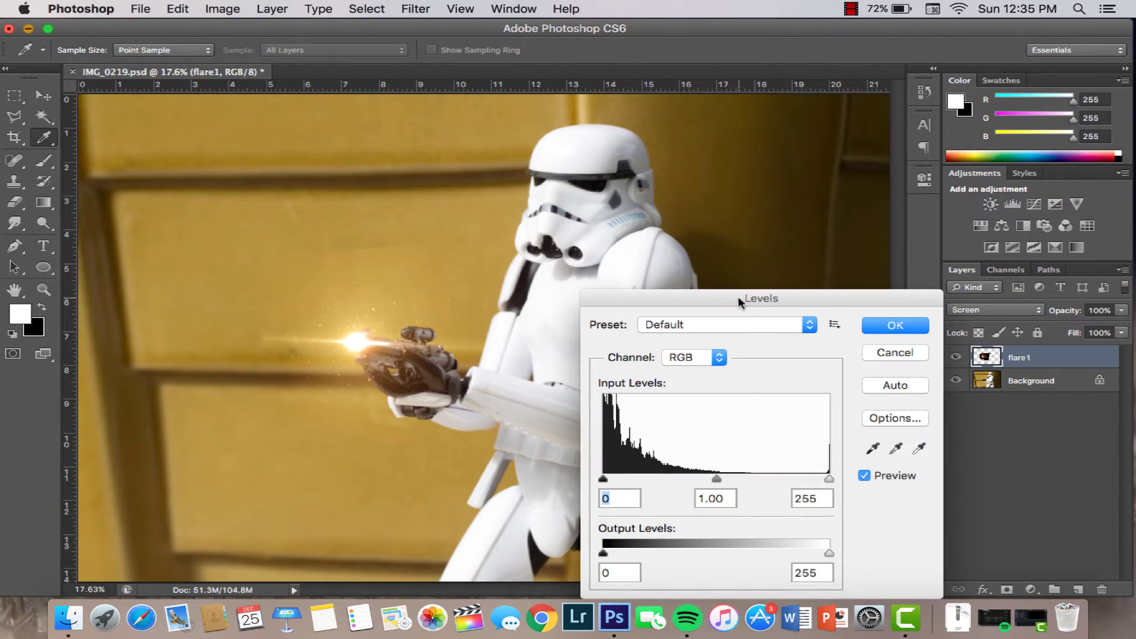
drag(737, 296, 718, 228)
drag(697, 410, 723, 409)
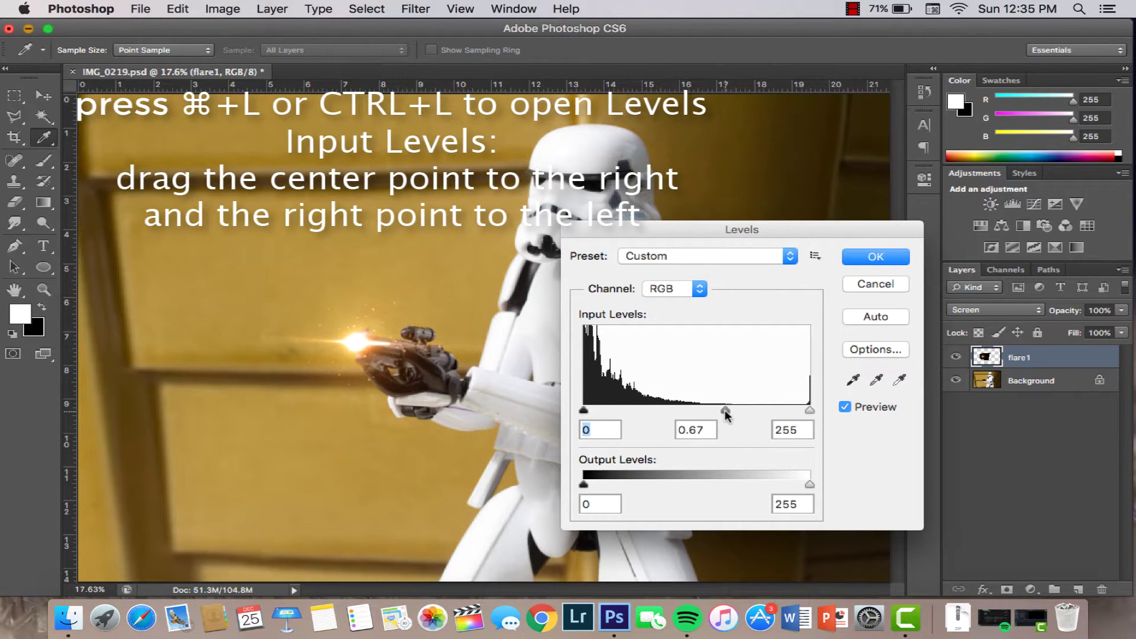
drag(810, 409, 805, 411)
drag(804, 411, 805, 411)
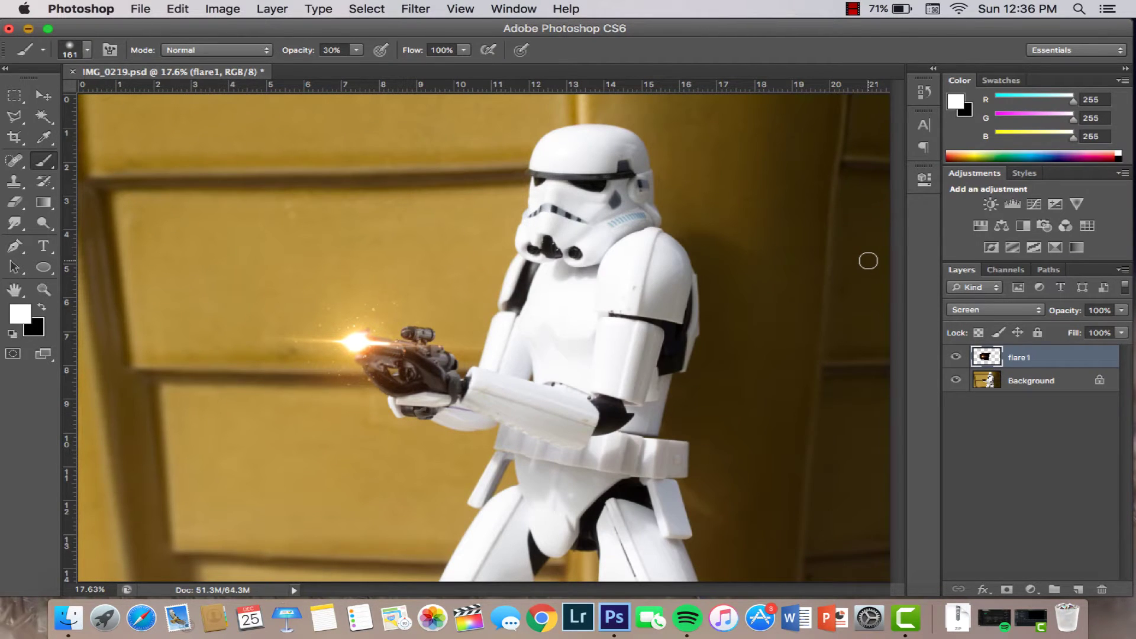
Step: Shift the flare's hue by -20 in Hue/Saturation to tint it red
key(super+u)
drag(852, 400, 694, 209)
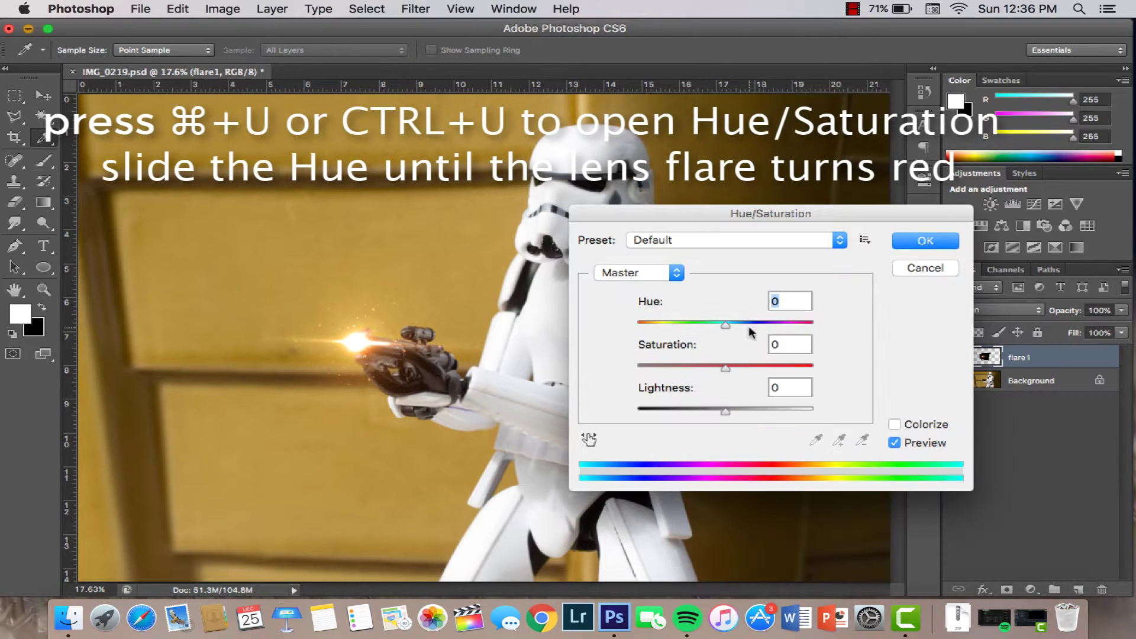
mouse_move(726, 323)
mouse_down()
mouse_move(705, 329)
mouse_move(715, 330)
mouse_up()
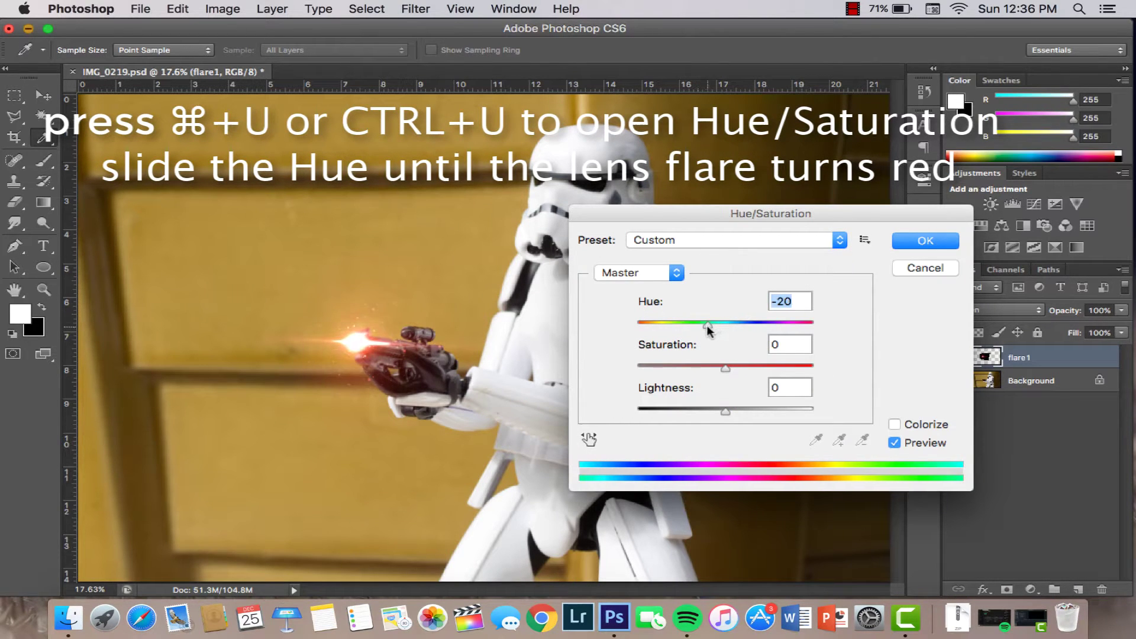
click(915, 243)
key(b)
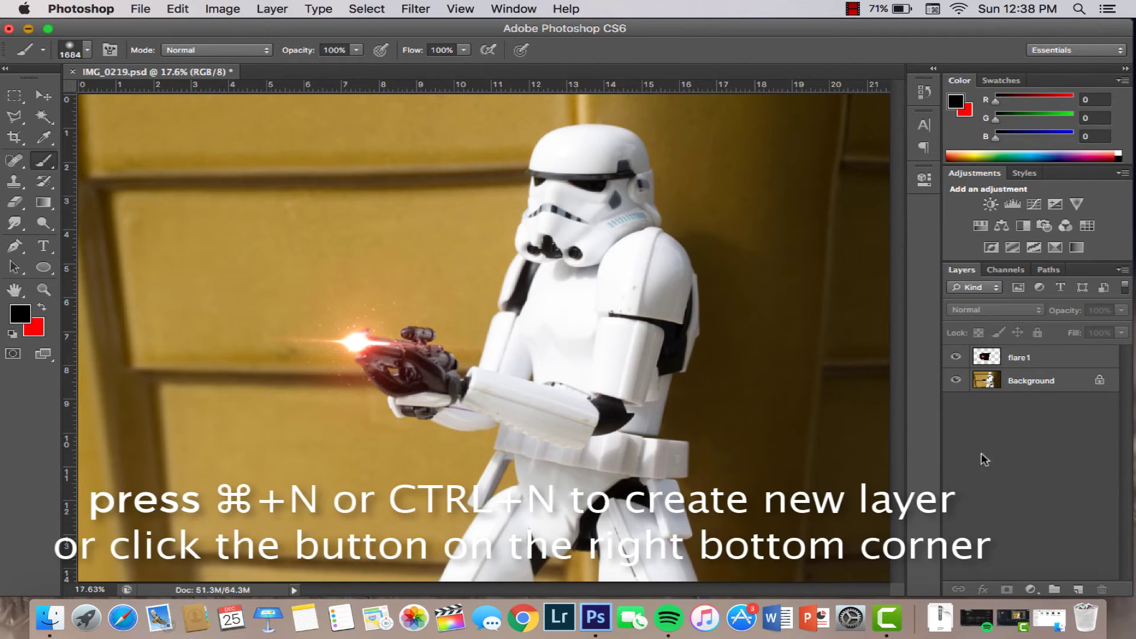
Step: Add a new empty layer named glow above flare1
click(1078, 590)
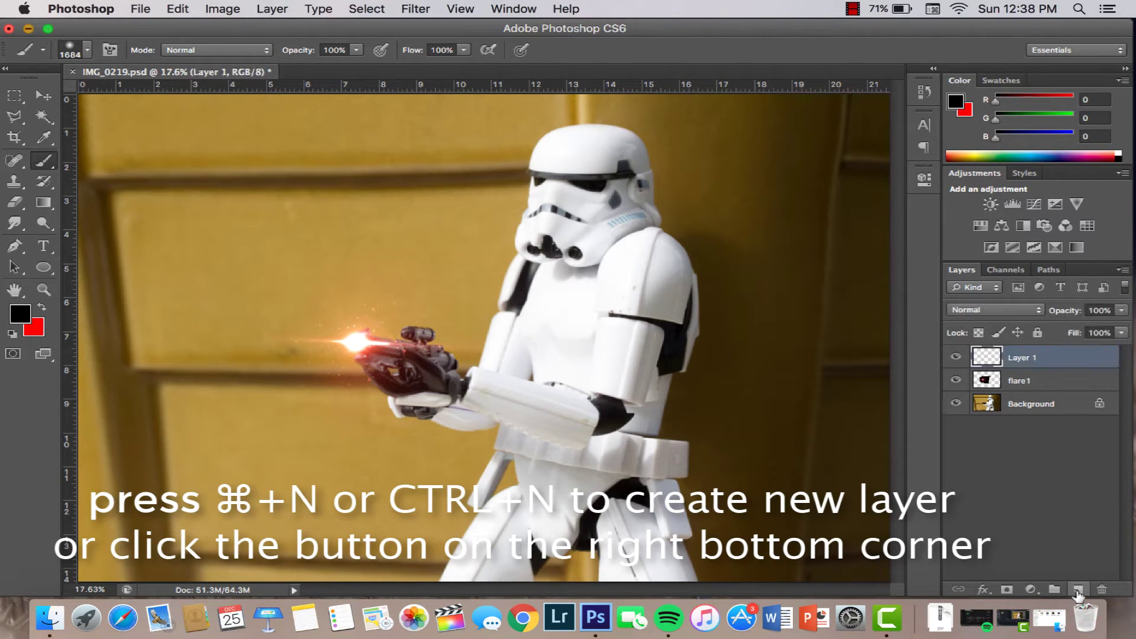
double_click(1030, 357)
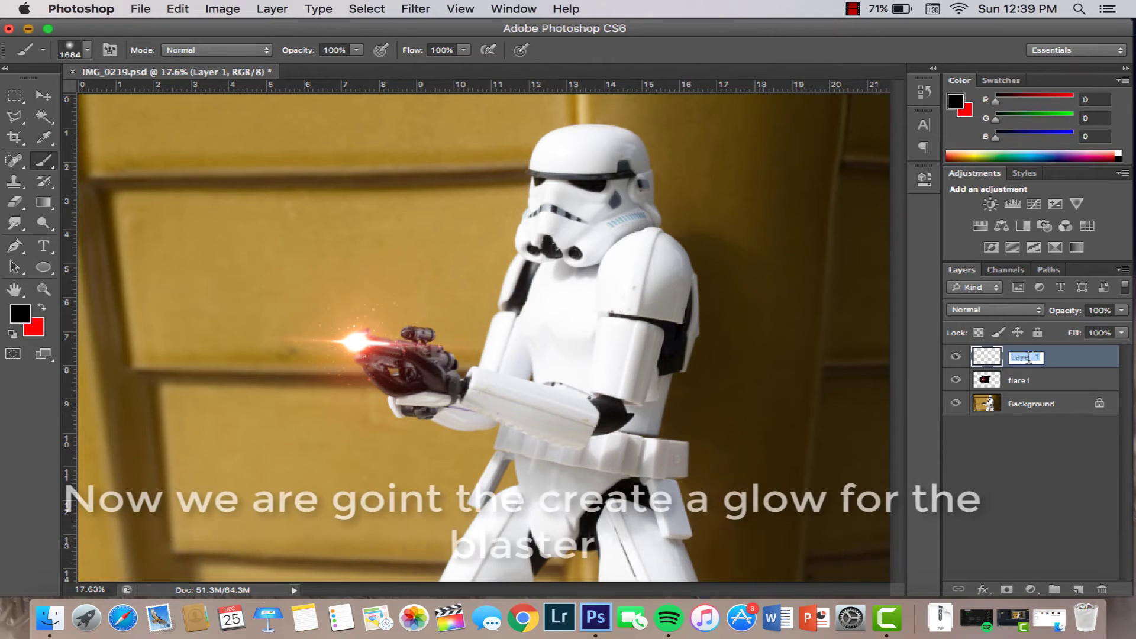
text(glow)
key(Return)
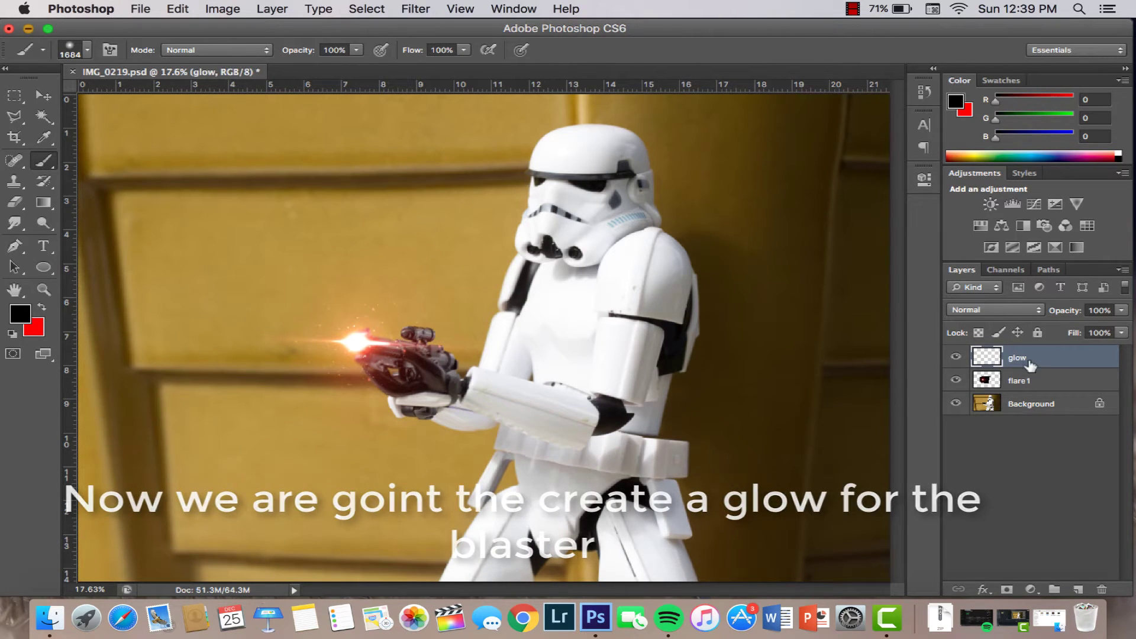
Step: Set the foreground colour to red with R 250
click(42, 307)
click(23, 311)
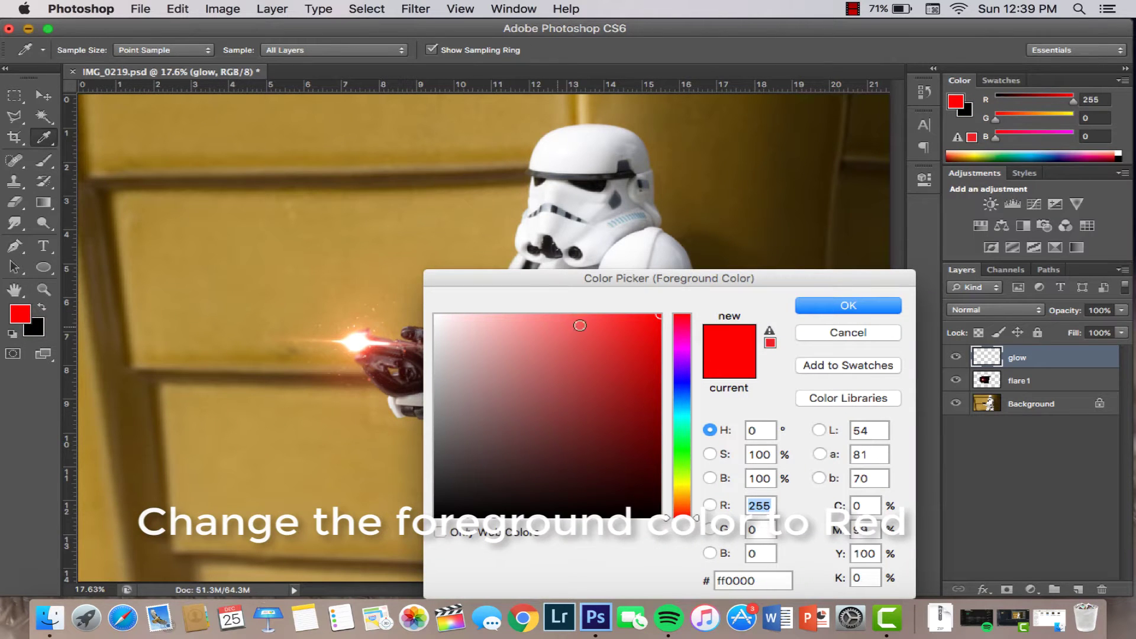
text(250)
key(Return)
key(b)
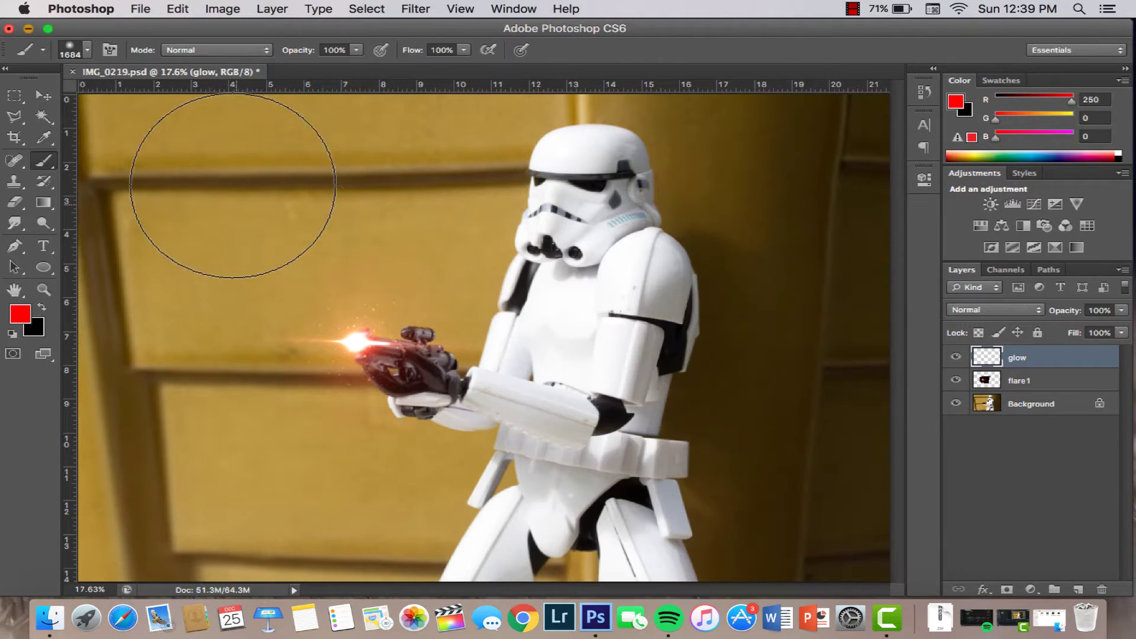
Step: Paint a soft red blob, move it toward the flare, and blend the glow layer as Overlay
right_click(300, 287)
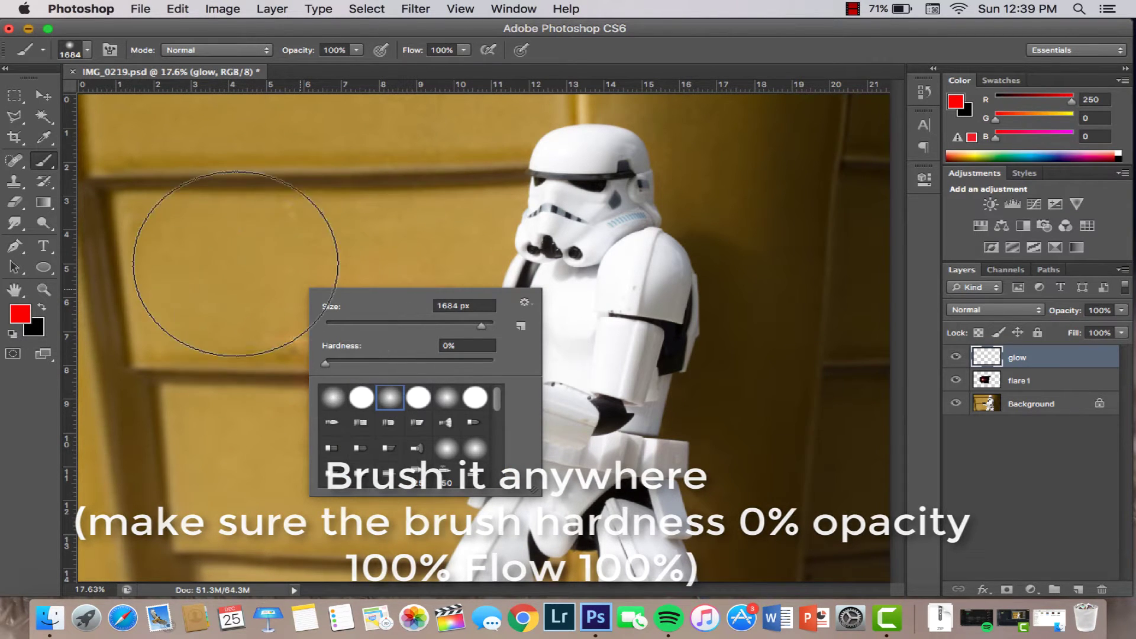
click(236, 247)
key(v)
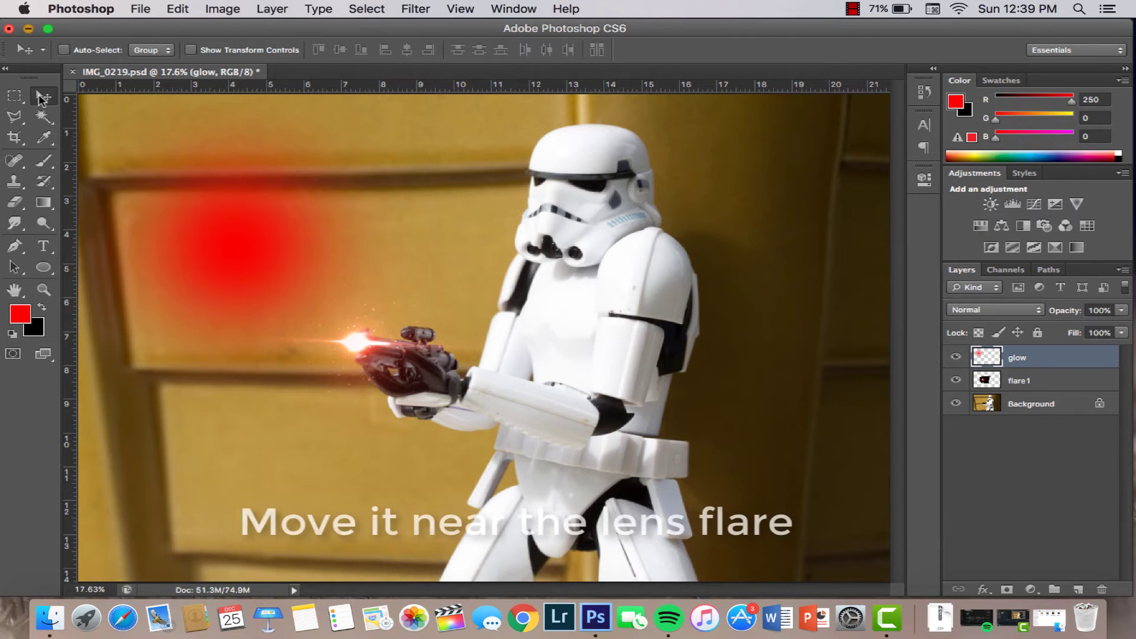
drag(243, 244, 348, 304)
click(994, 305)
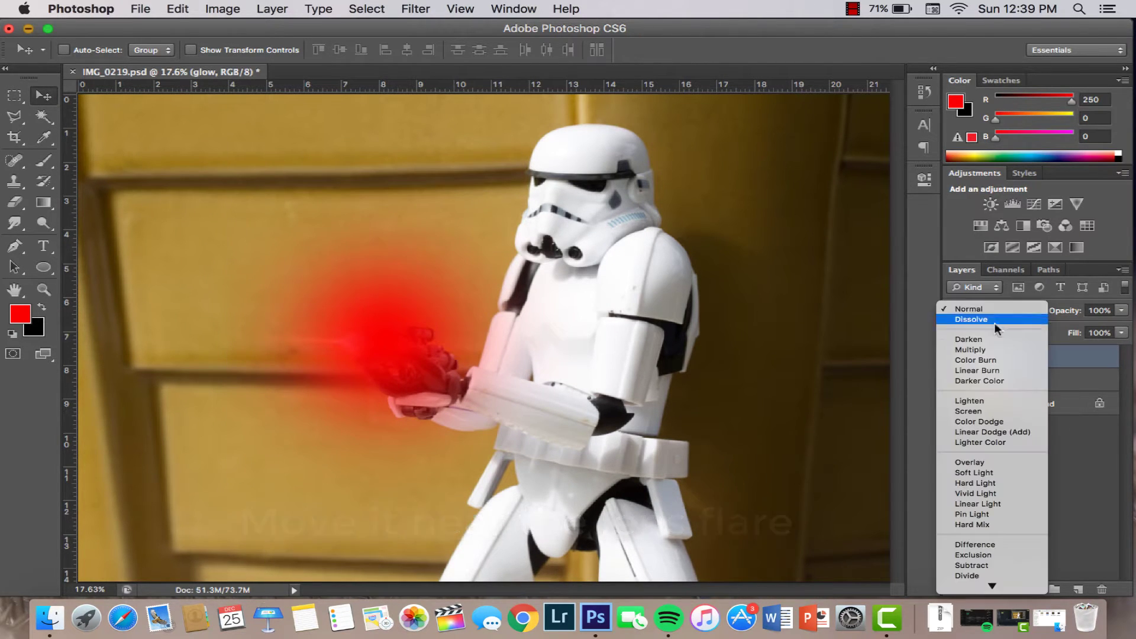
click(995, 463)
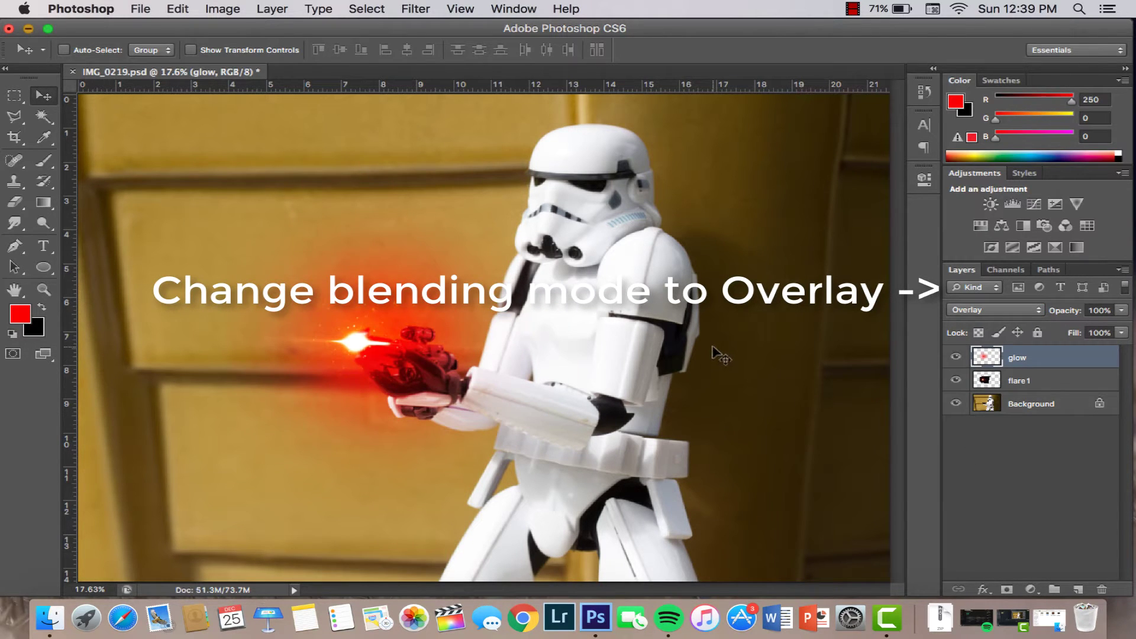
Step: Shrink and flatten the glow around the muzzle, then set Opacity 59% and Fill 76%
key(ctrl+t)
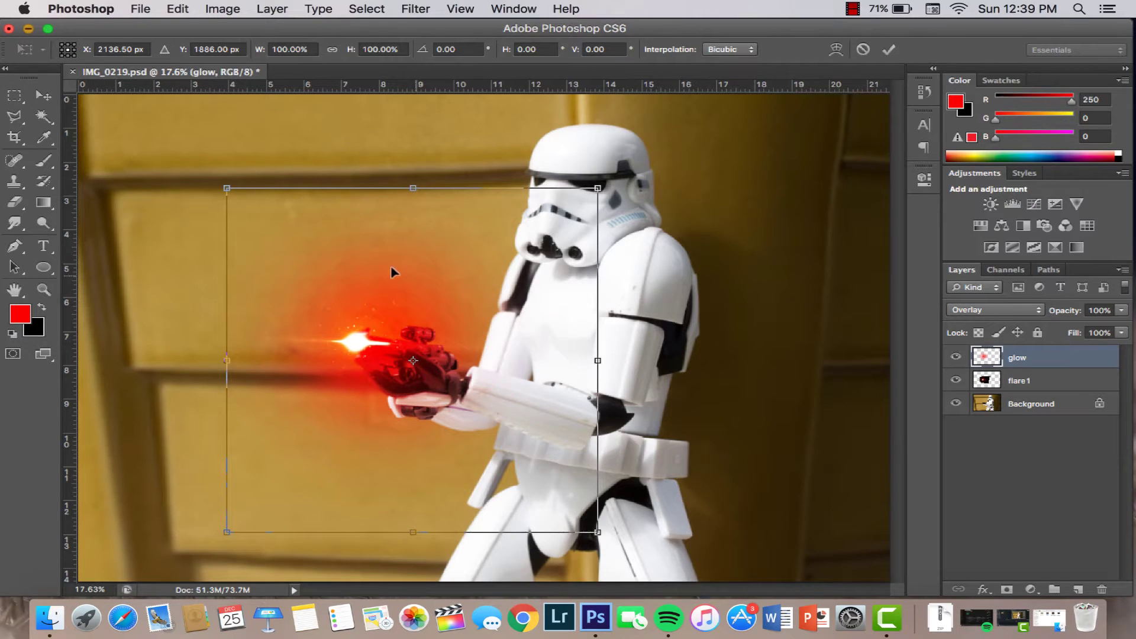
drag(227, 188, 441, 326)
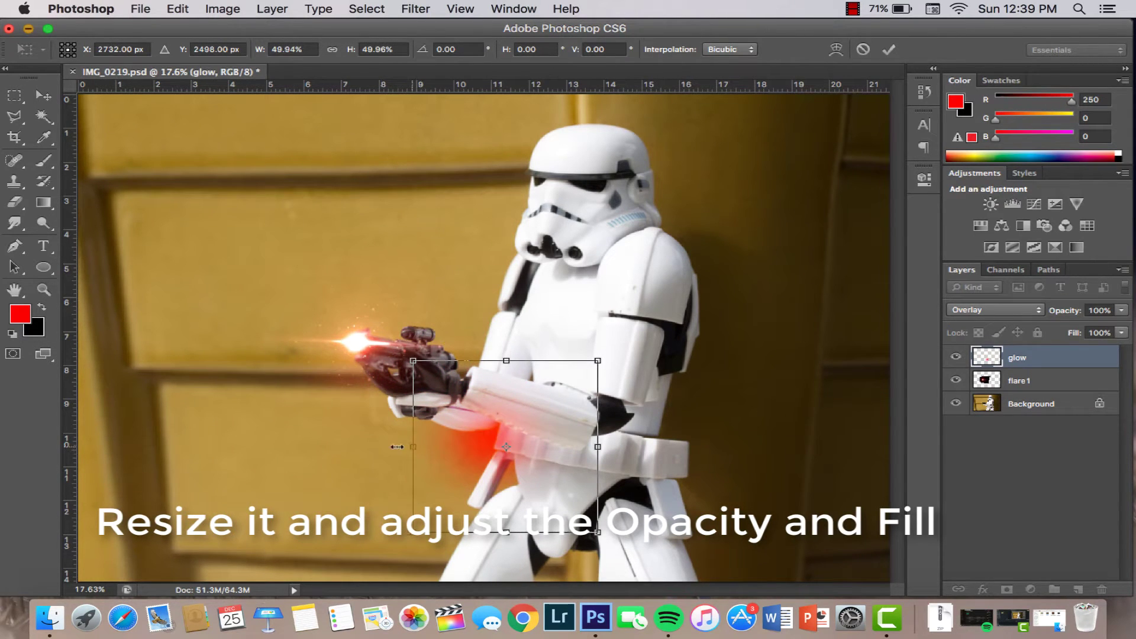
drag(396, 447, 243, 446)
drag(254, 358, 412, 439)
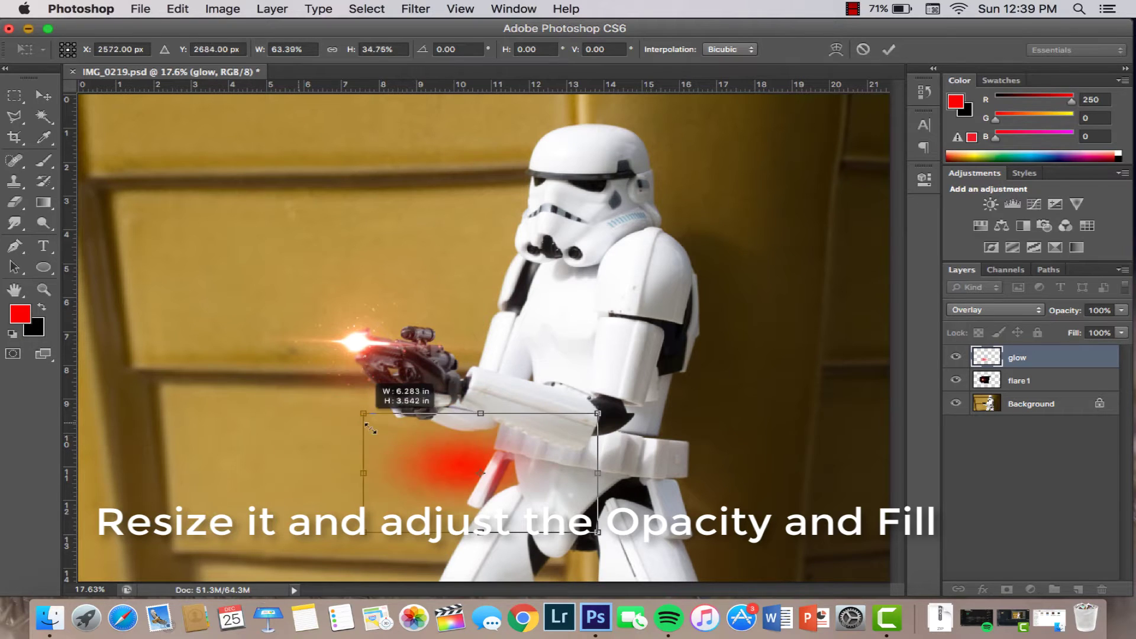
drag(412, 485, 264, 485)
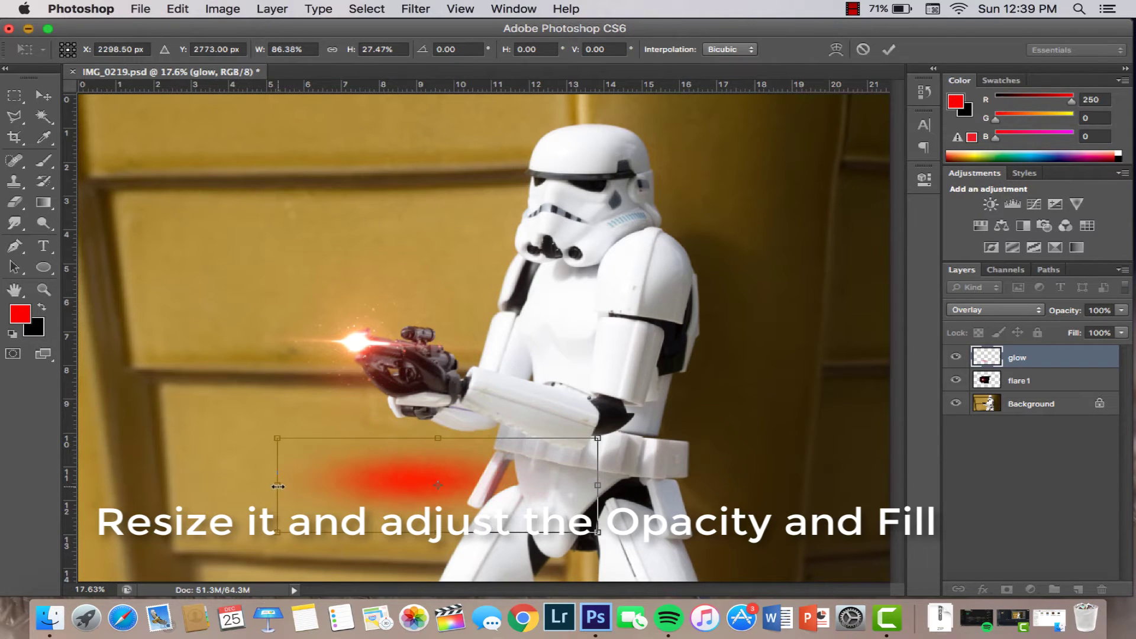
mouse_move(539, 491)
mouse_down()
mouse_move(540, 354)
mouse_move(514, 353)
mouse_up()
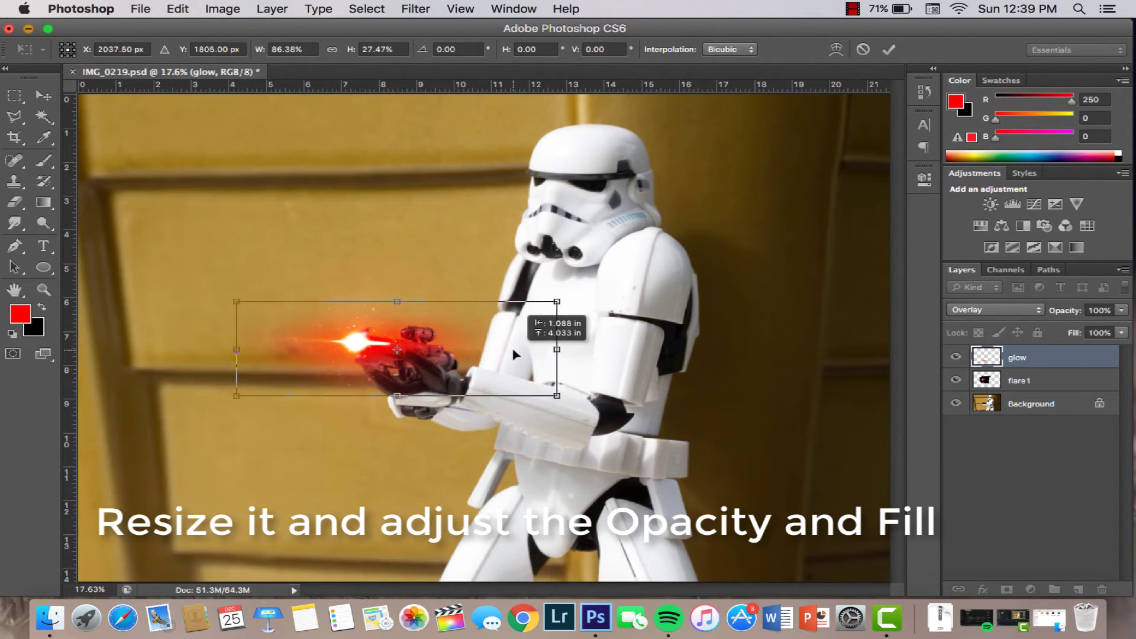
key(Return)
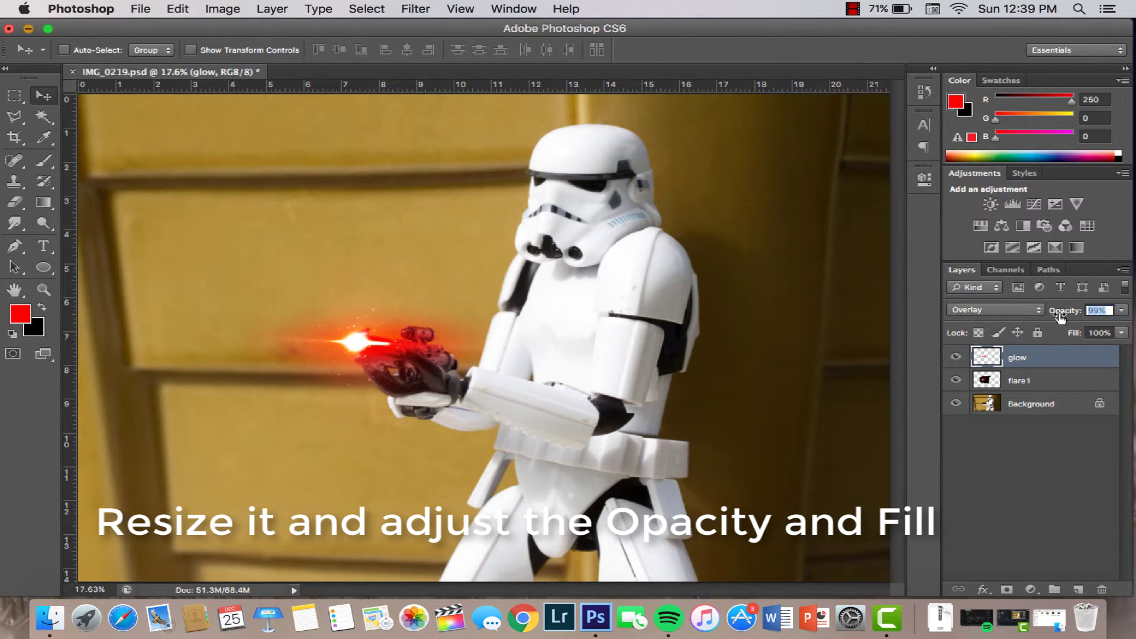
drag(1059, 316, 1022, 324)
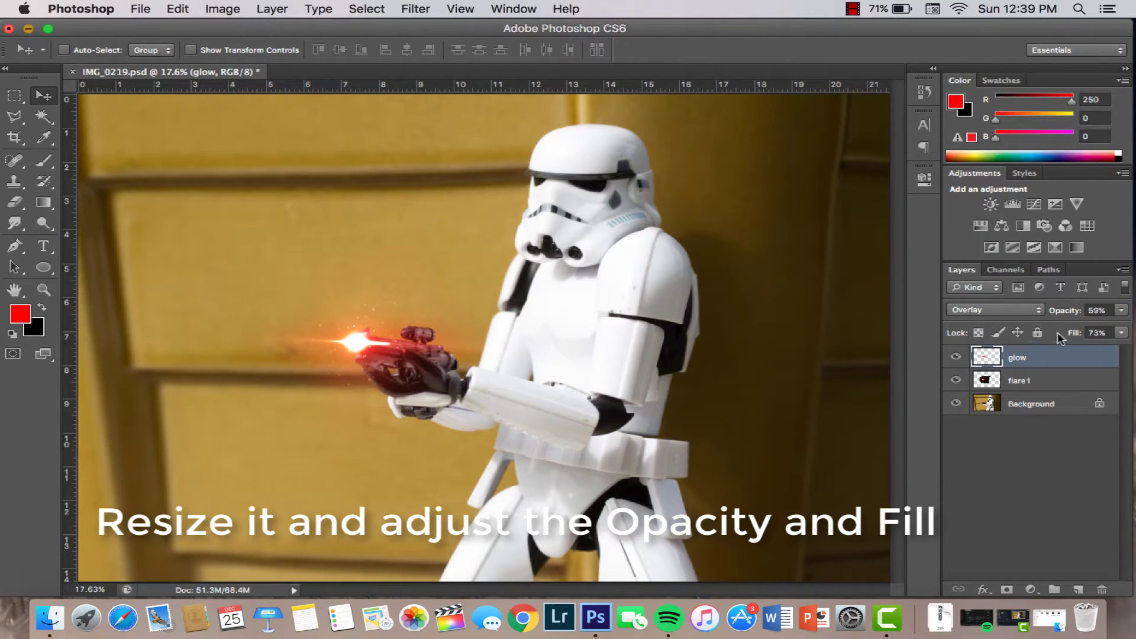
drag(1070, 334, 1072, 335)
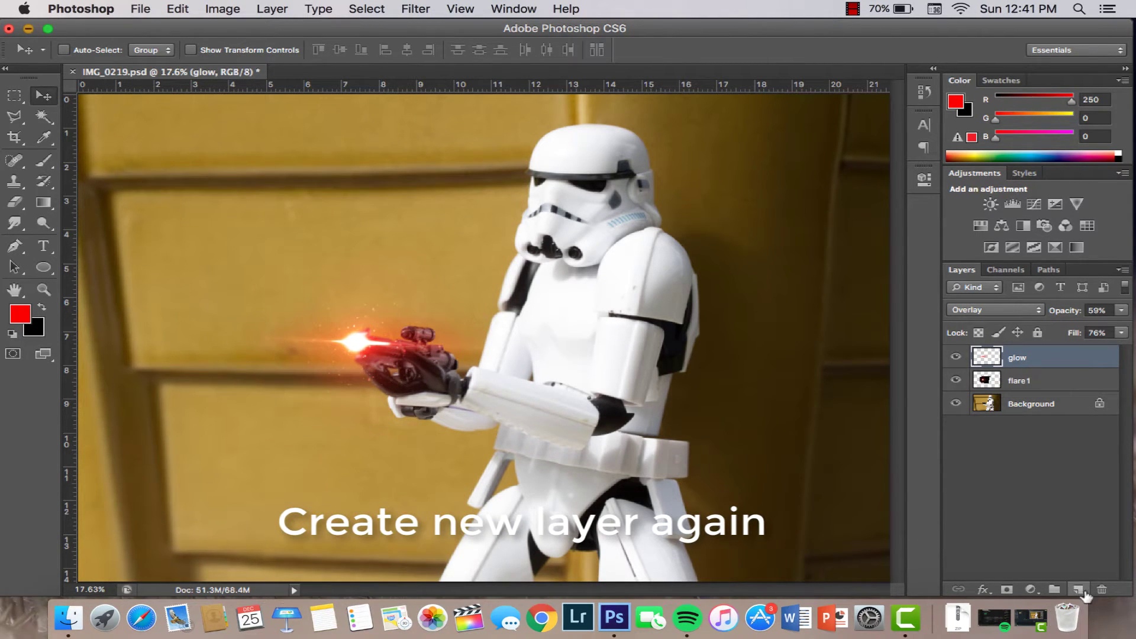
Step: Add Layer 1 above glow and paint broad soft red strokes from gun hand to helmet
click(1078, 590)
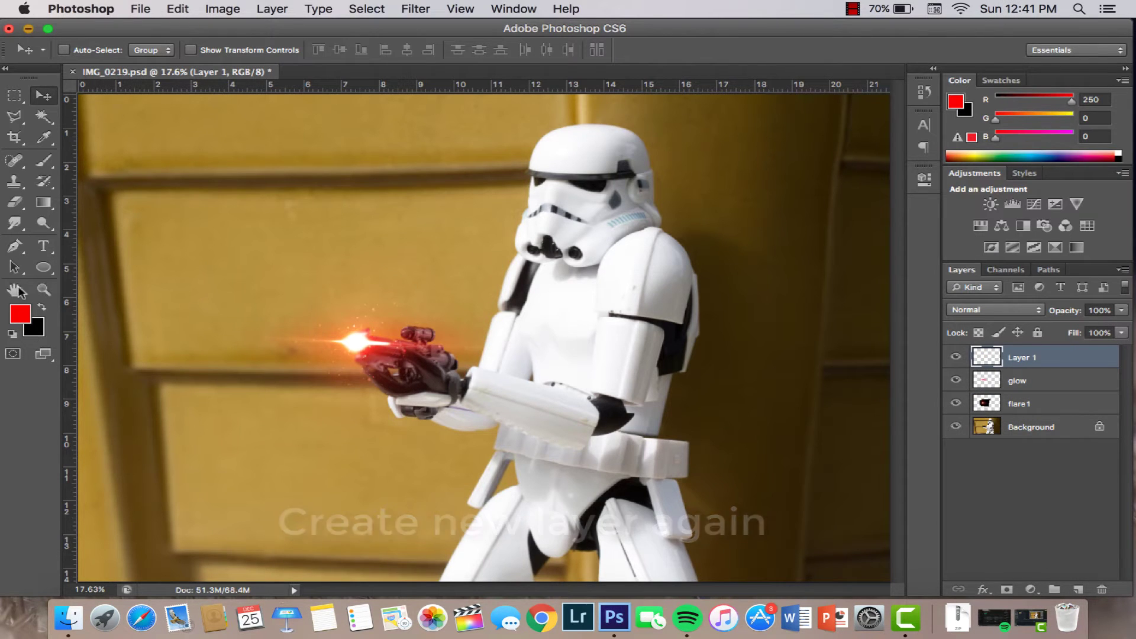
click(45, 165)
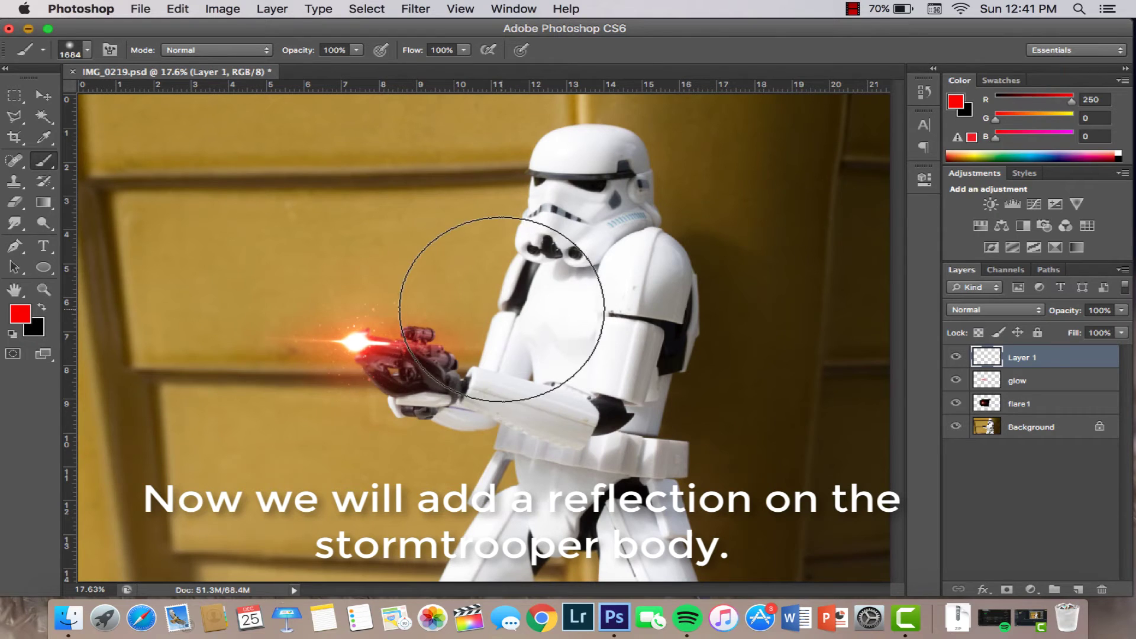
right_click(497, 363)
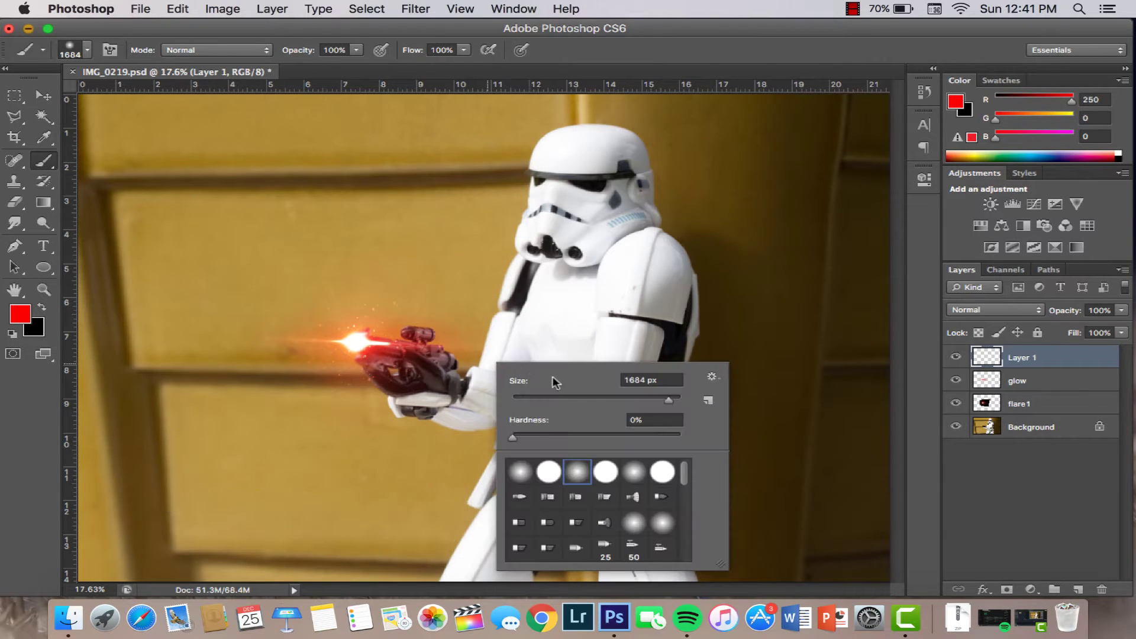
drag(659, 400, 637, 405)
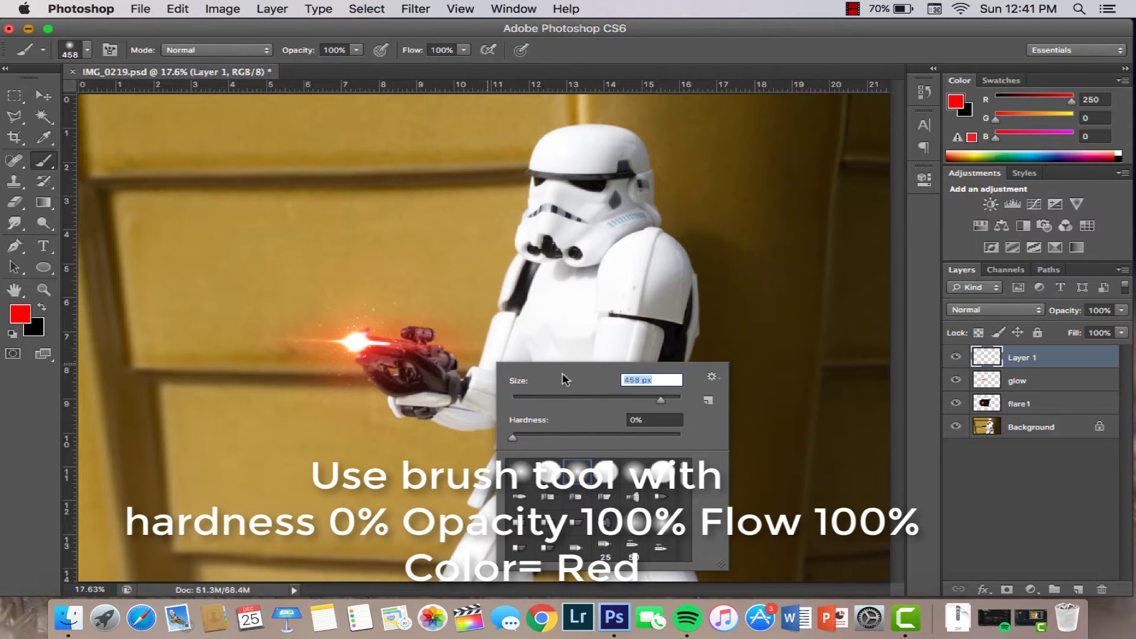
key(Return)
mouse_move(438, 388)
mouse_down()
mouse_move(515, 330)
mouse_move(505, 456)
mouse_move(419, 401)
mouse_up()
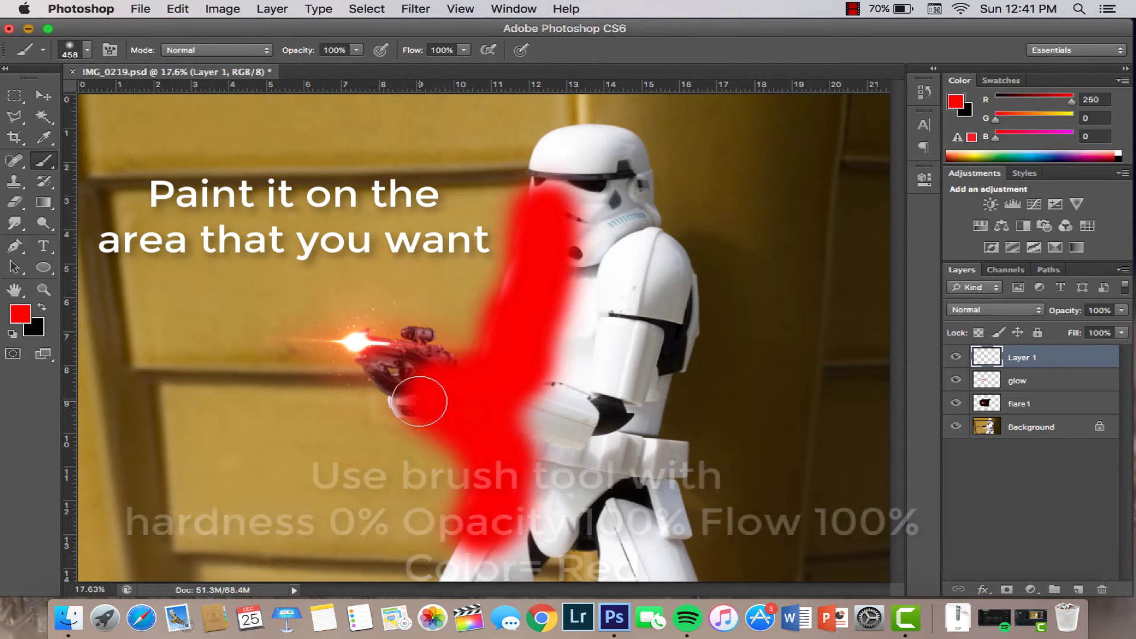
drag(419, 401, 517, 263)
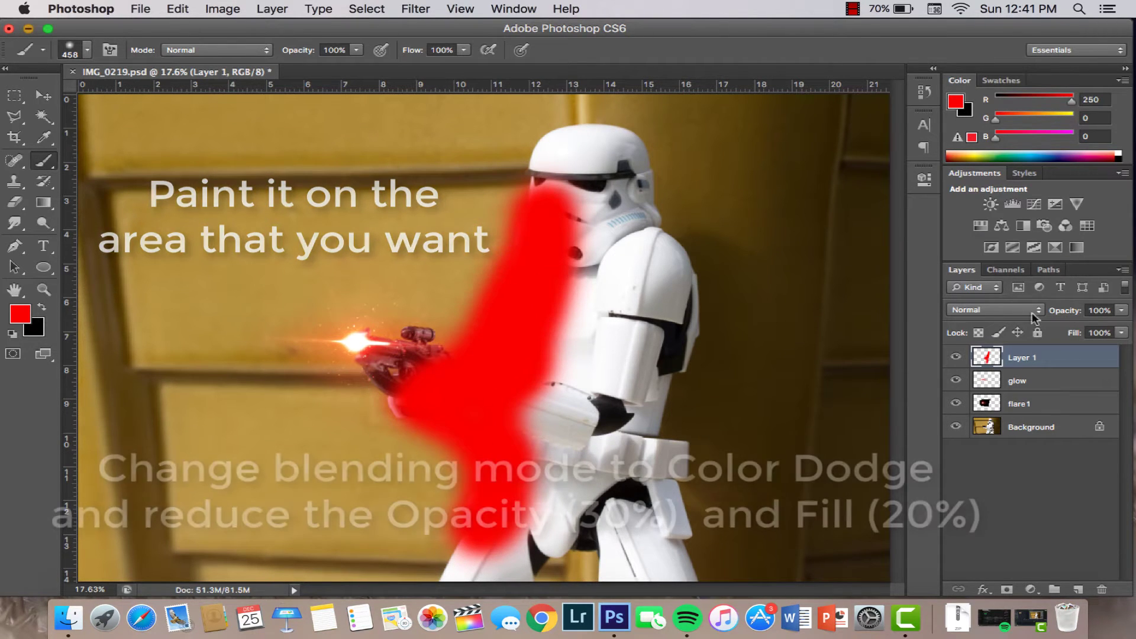
Step: Set Layer 1 to Color Dodge at 35% opacity and 27% fill; brush opacity 56%
click(998, 309)
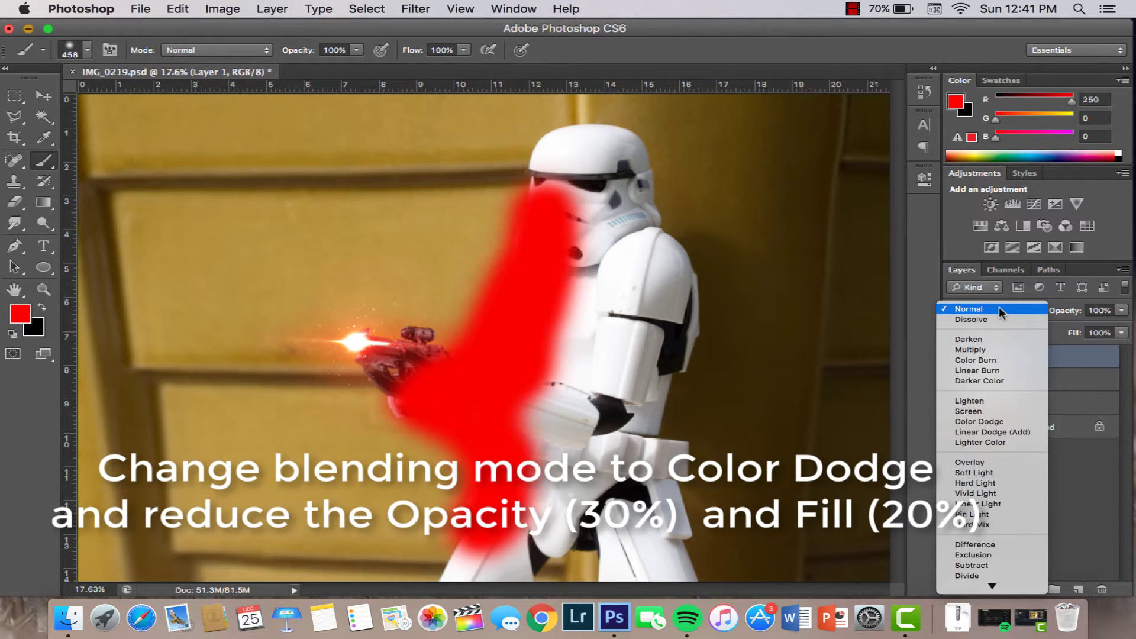
click(984, 419)
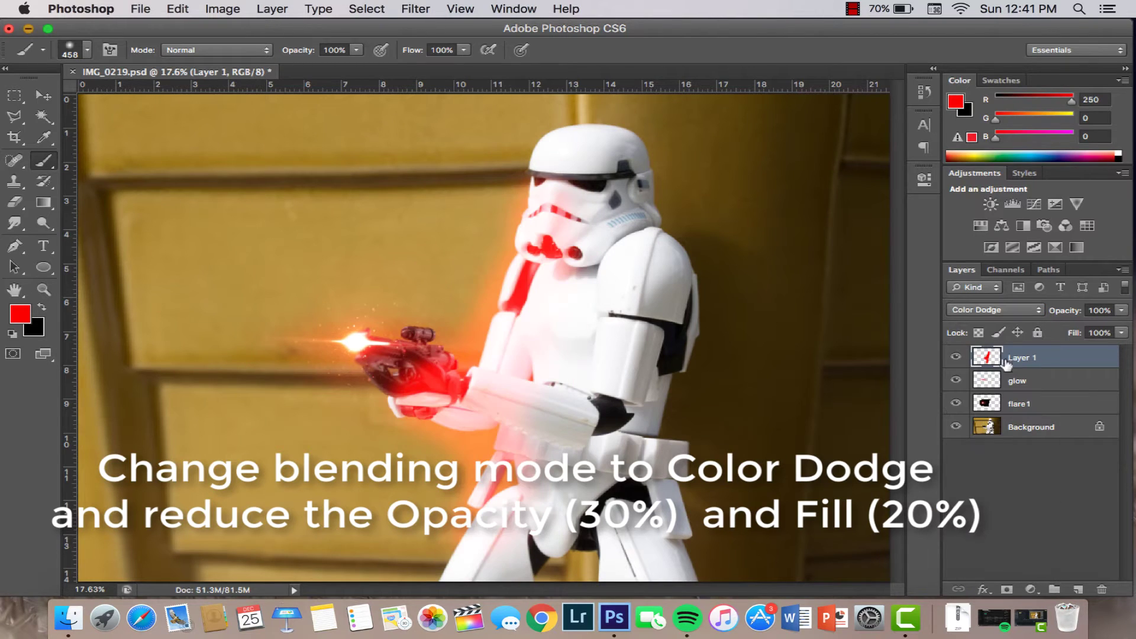
drag(1070, 313, 1047, 311)
click(1011, 307)
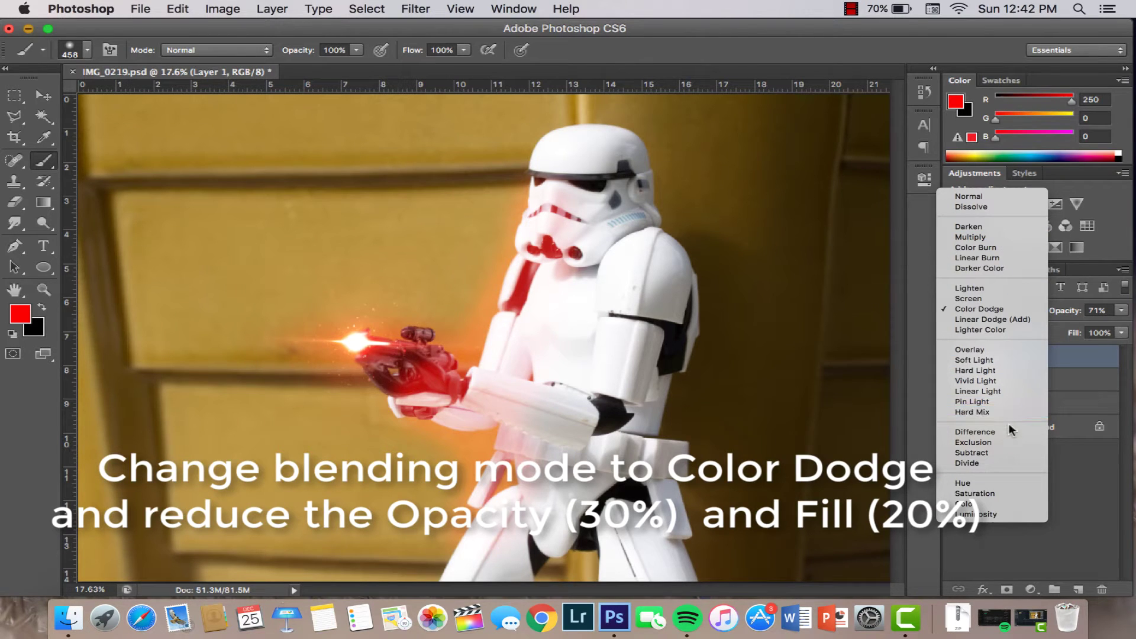
click(1078, 365)
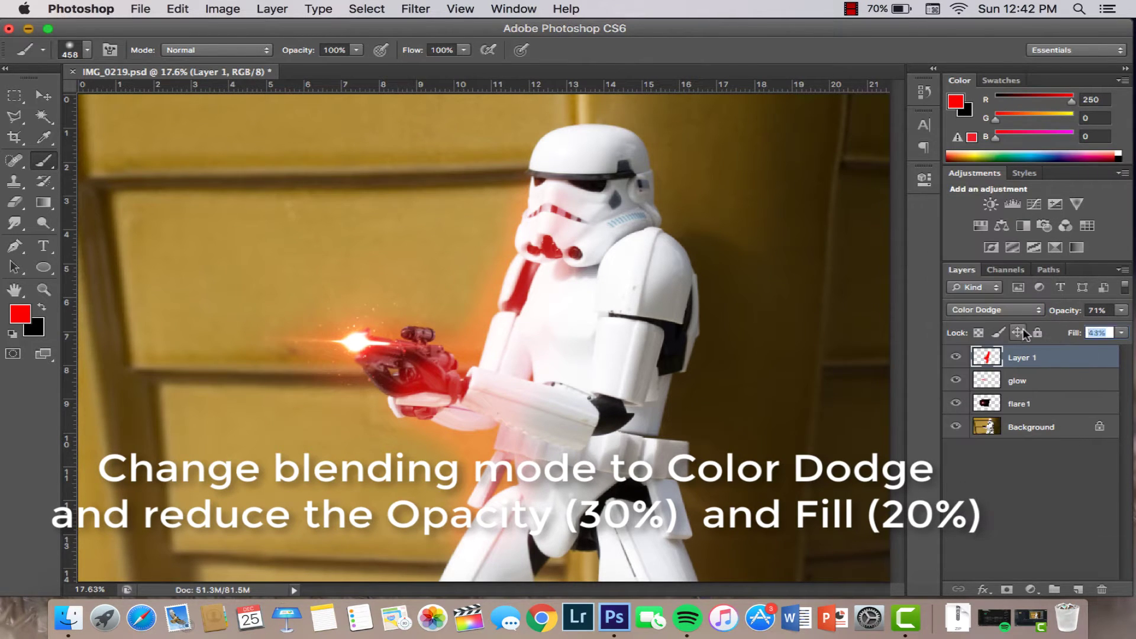
key(Return)
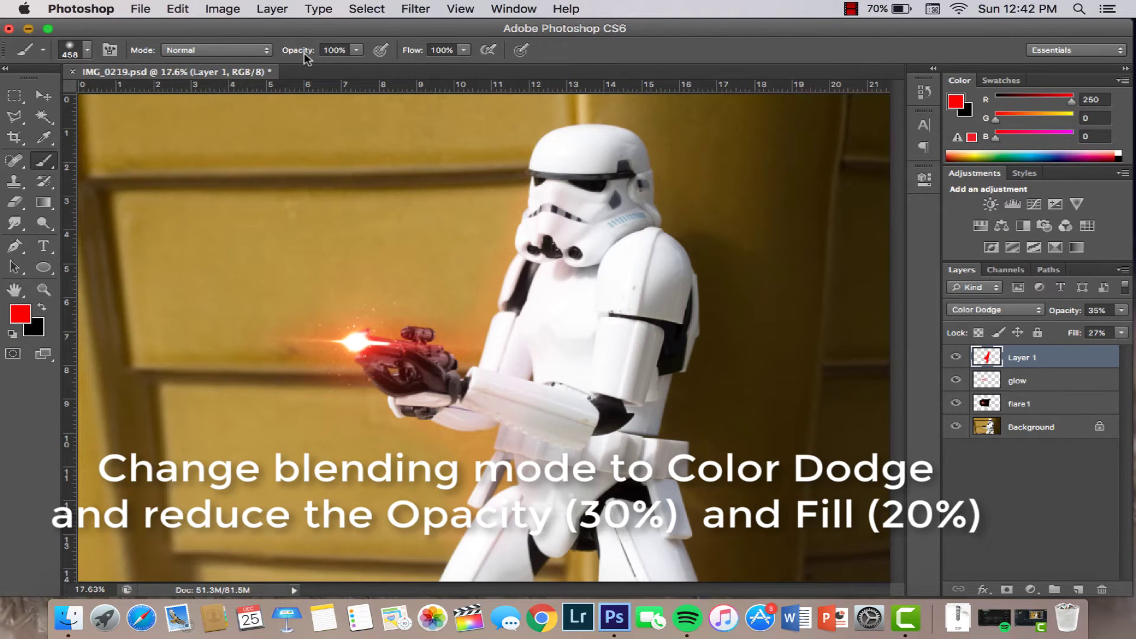
drag(294, 56, 274, 56)
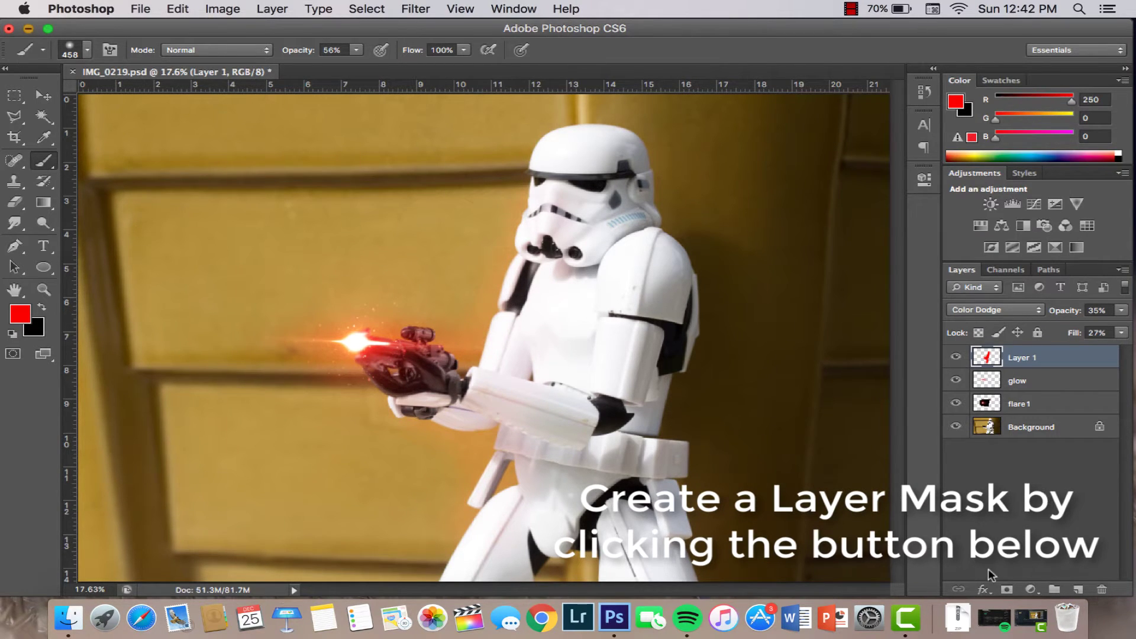
Step: Add a layer mask to Layer 1 and brush black near the blaster to remove red
click(1007, 589)
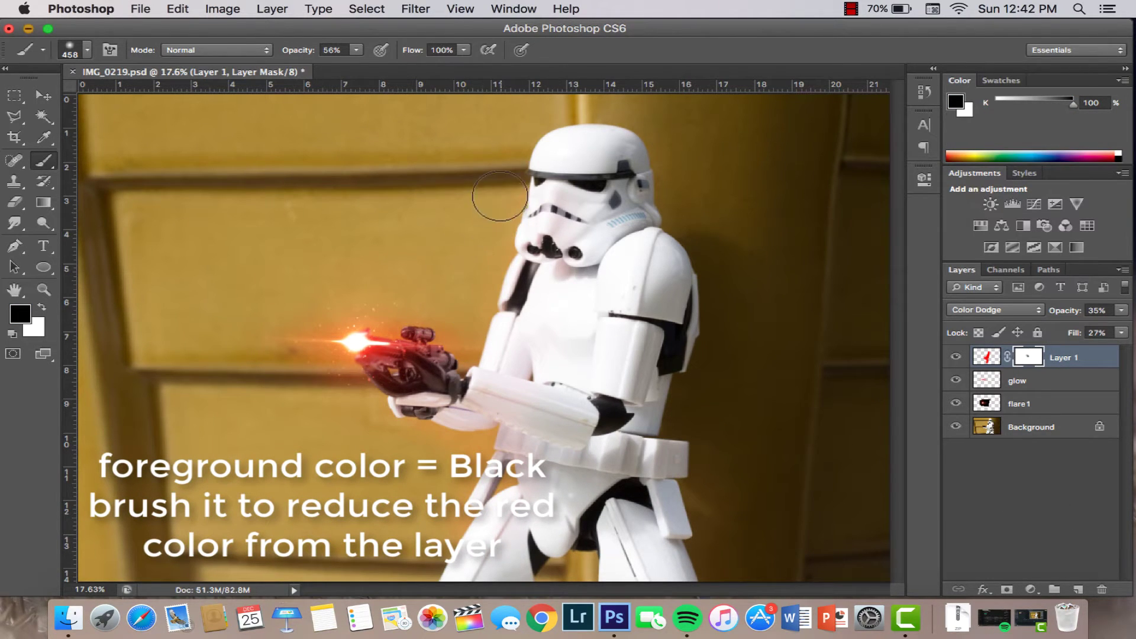
drag(405, 387, 468, 340)
Step: Duplicate the Background layer and pick the Burn Tool at 85% exposure
click(1036, 432)
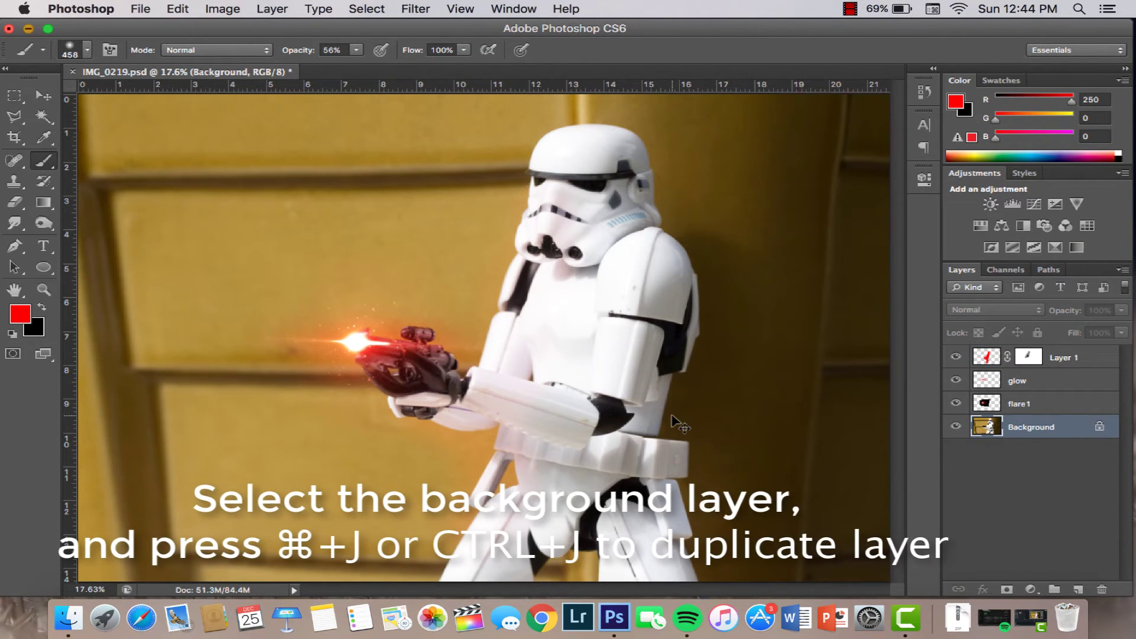
key(super+j)
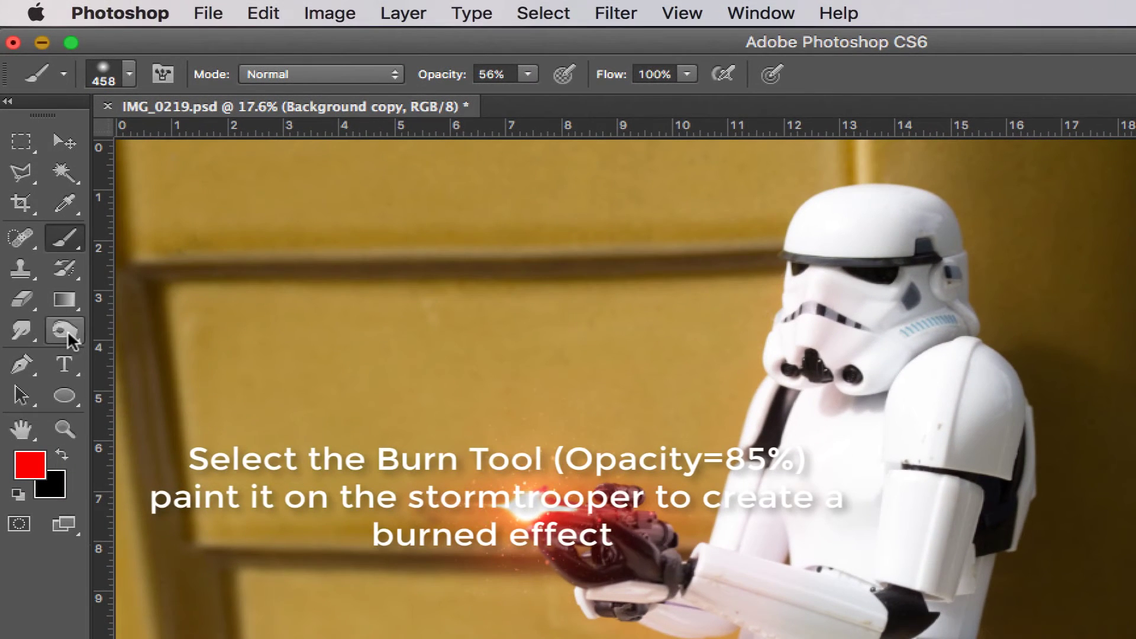
click(68, 330)
click(152, 354)
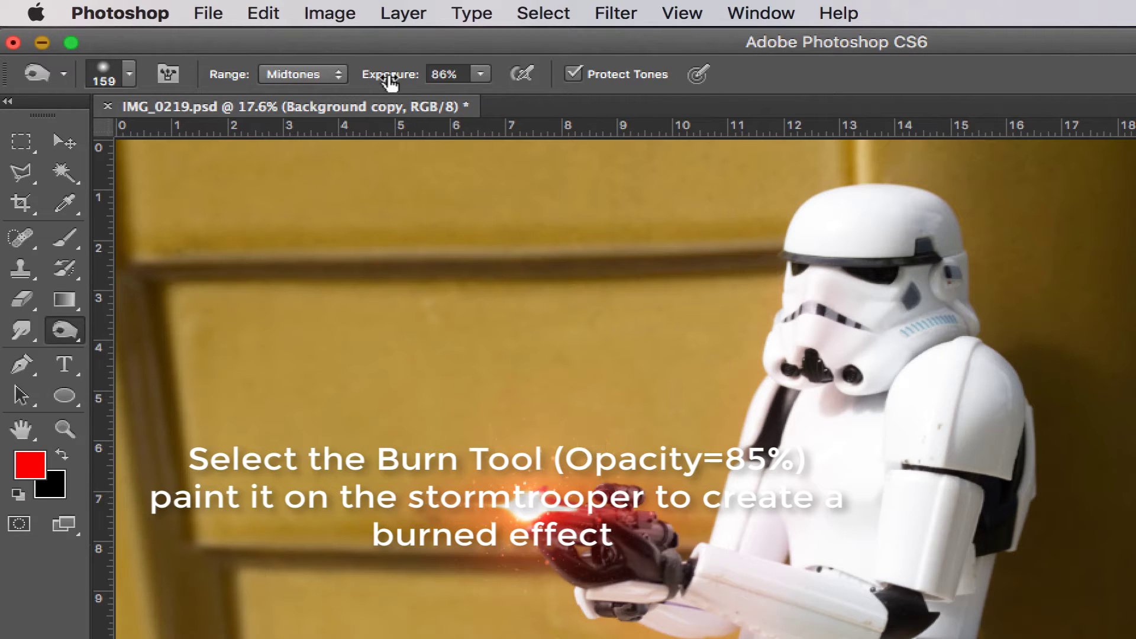
drag(388, 81, 389, 87)
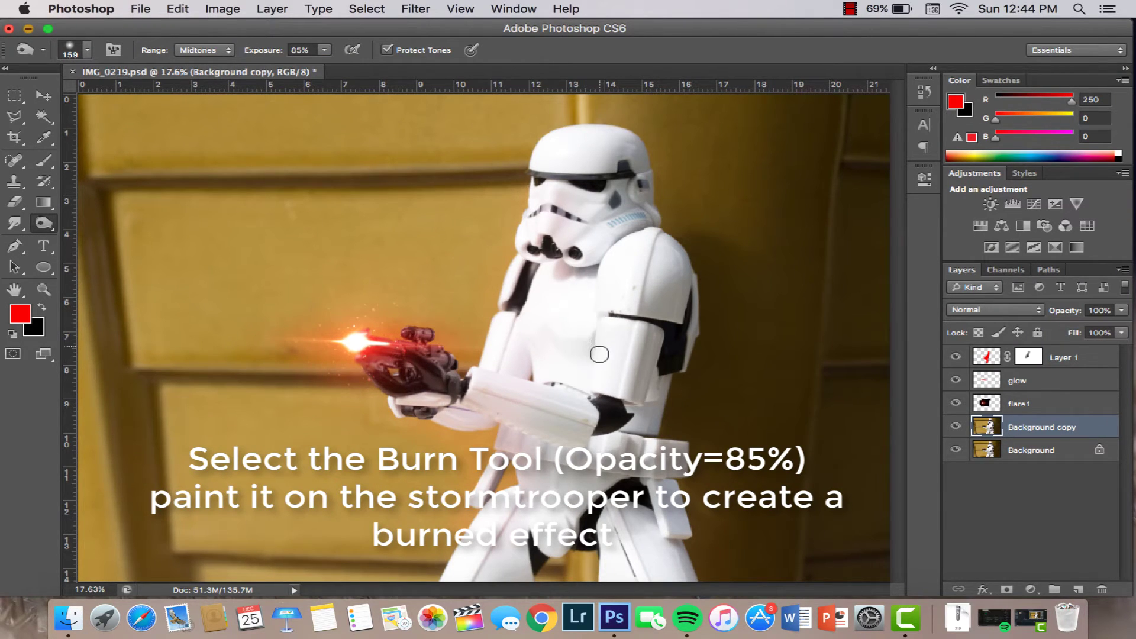
Step: Burn darker shading over the trooper's chest, neck, helmet cheeks and helmet top
mouse_move(606, 383)
mouse_down()
mouse_move(596, 280)
mouse_move(584, 353)
mouse_up()
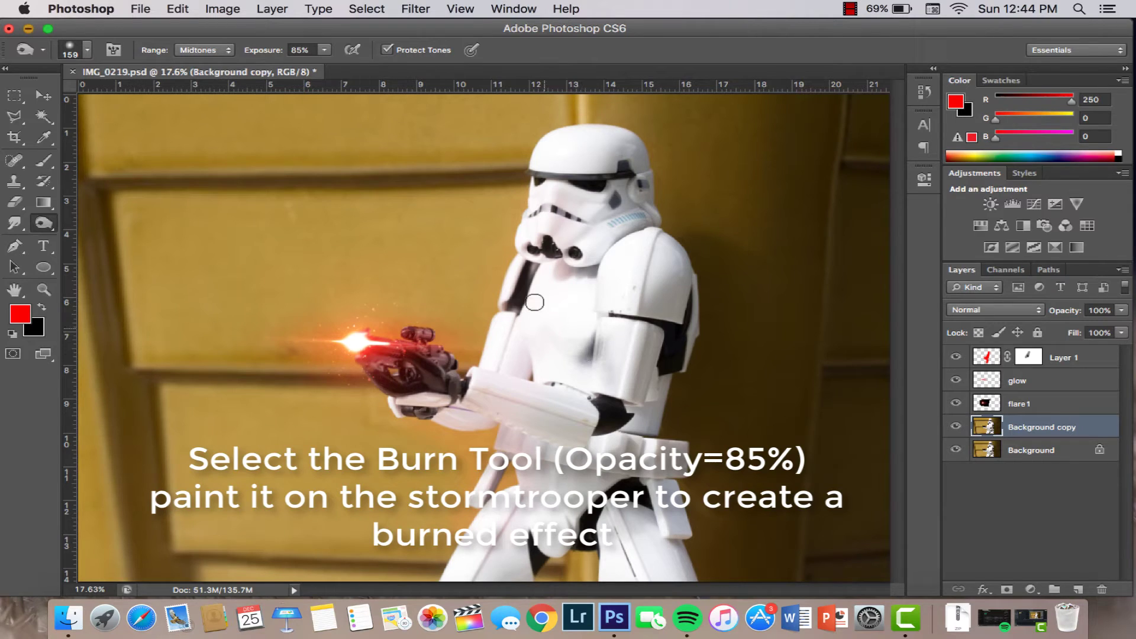
mouse_move(538, 279)
mouse_down()
mouse_move(540, 208)
mouse_move(553, 237)
mouse_move(563, 199)
mouse_up()
drag(561, 154, 527, 225)
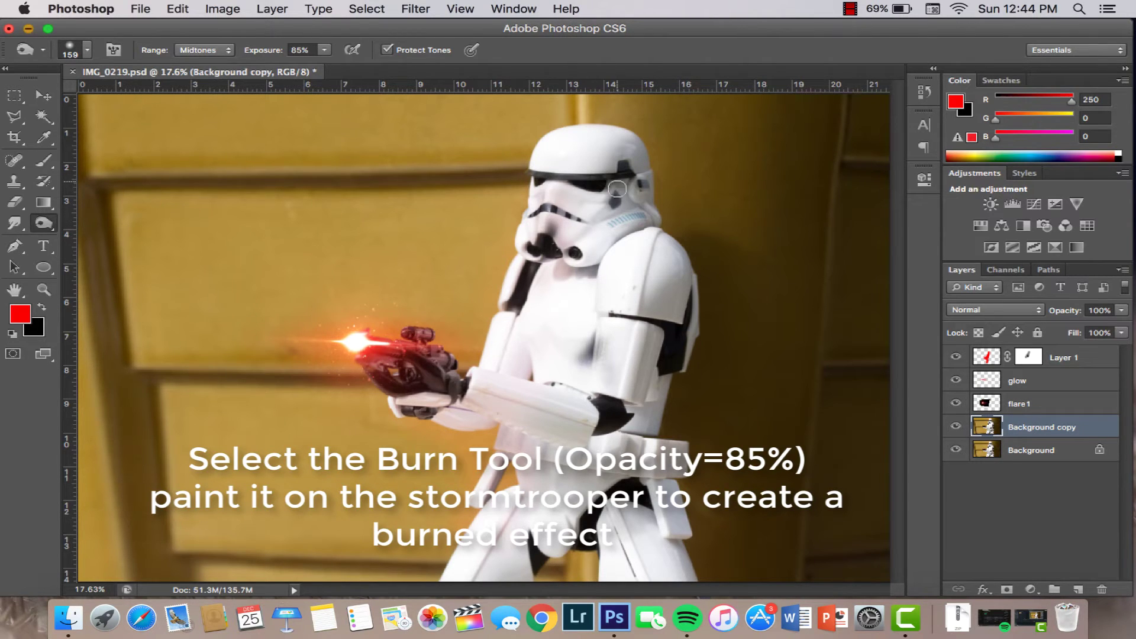
mouse_move(576, 183)
mouse_down()
mouse_move(585, 254)
mouse_move(625, 225)
mouse_move(643, 239)
mouse_up()
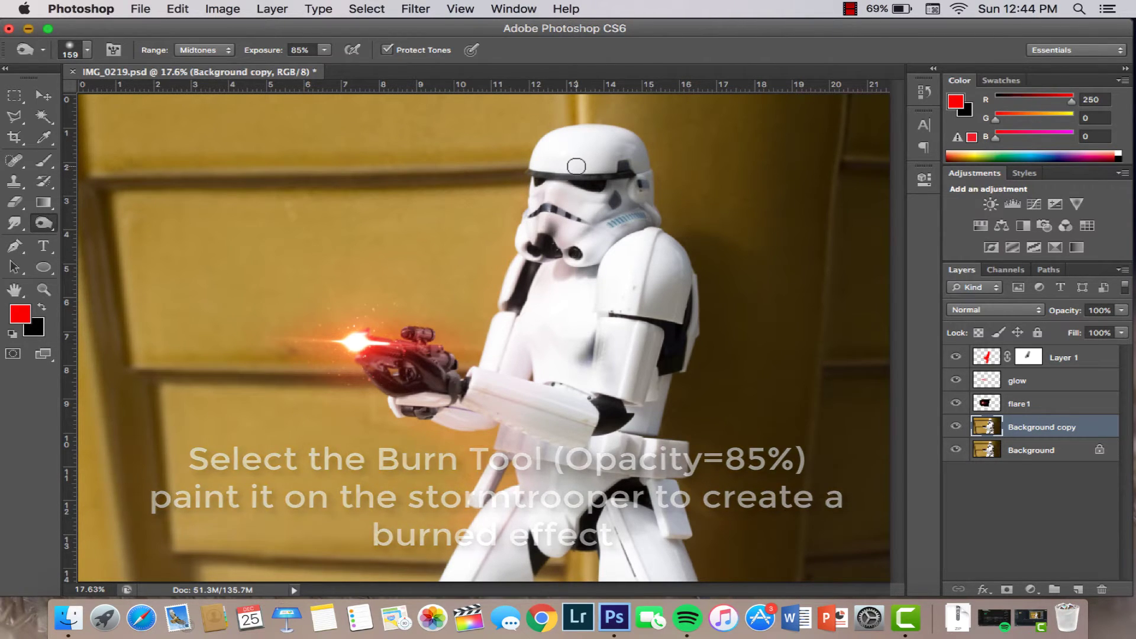
drag(578, 141, 552, 143)
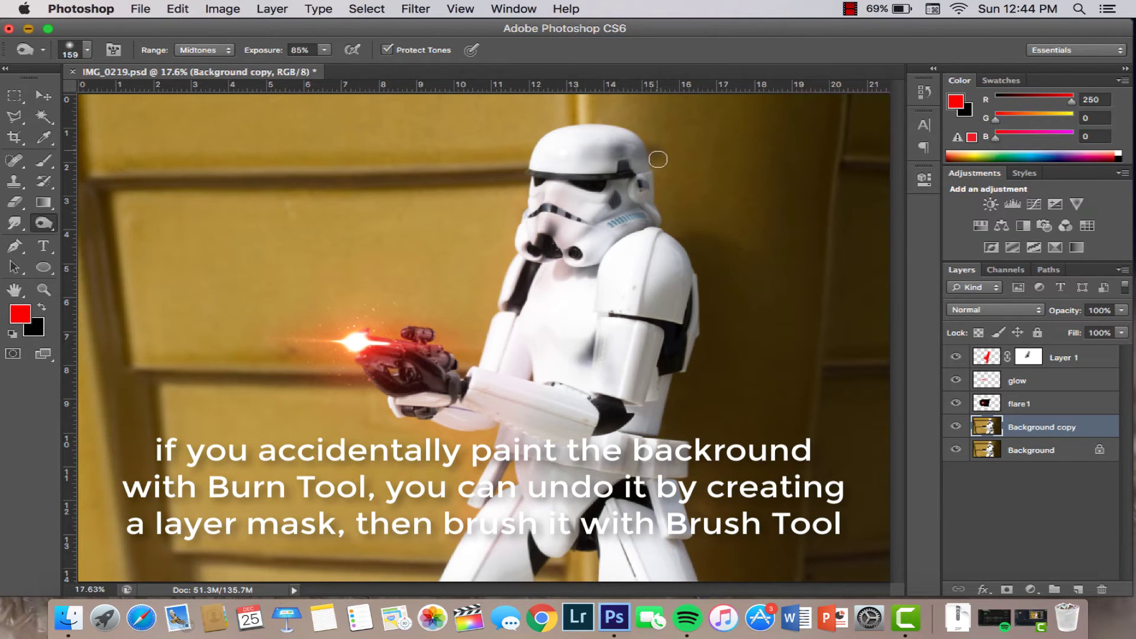
Step: Add a mask to Background copy, then burn its pixels over the shoulder, chest and forearm
click(1007, 589)
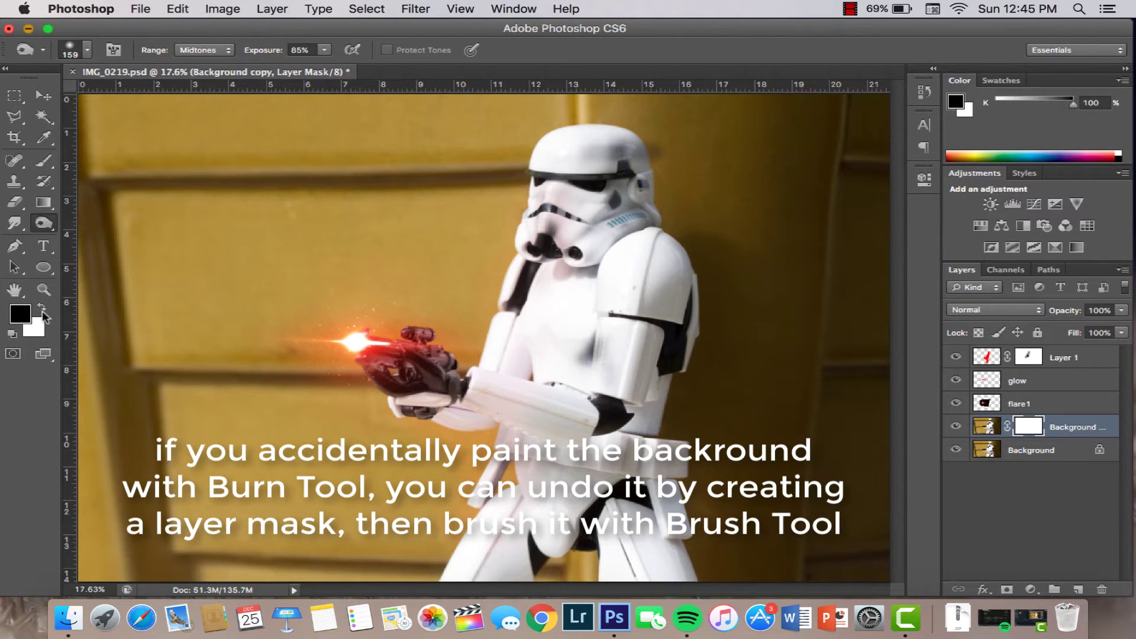
click(46, 163)
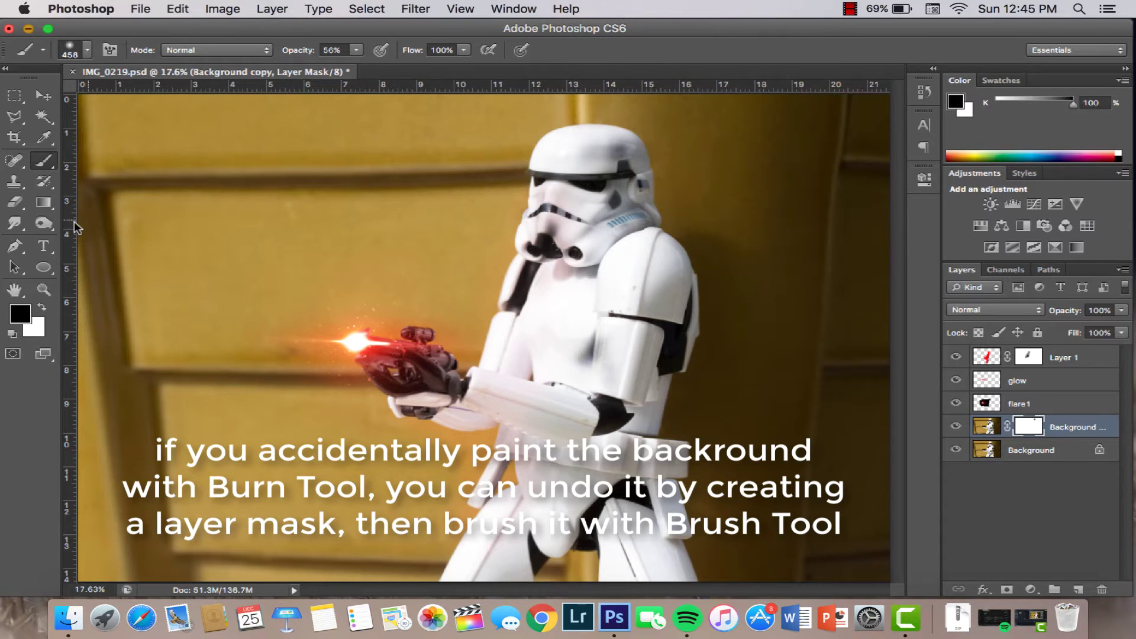
click(43, 223)
click(987, 426)
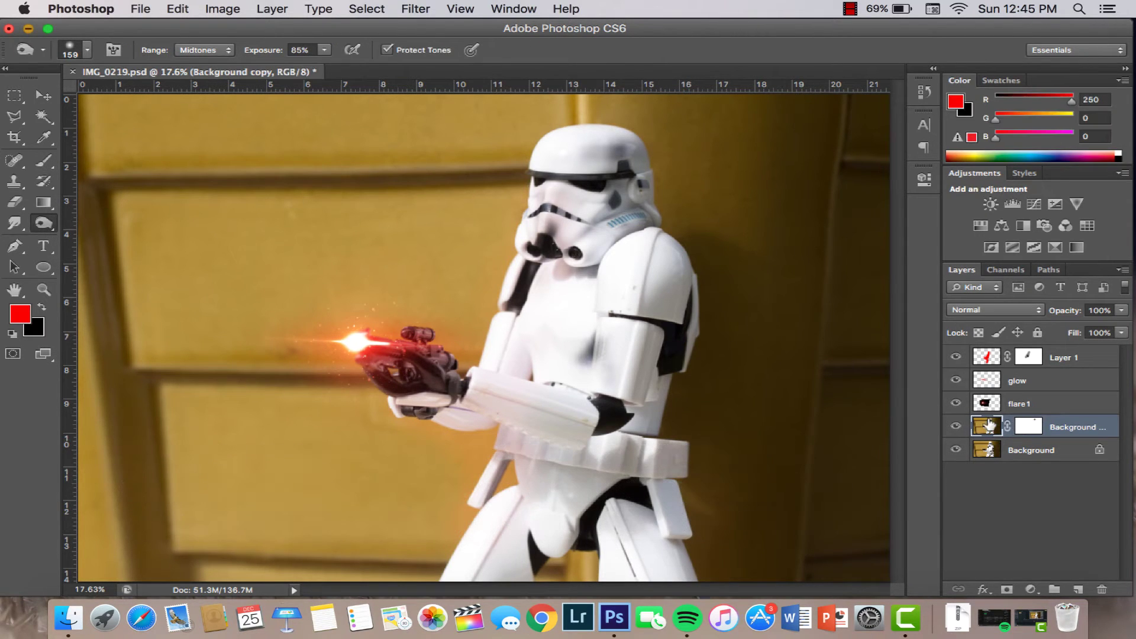
drag(651, 278, 607, 341)
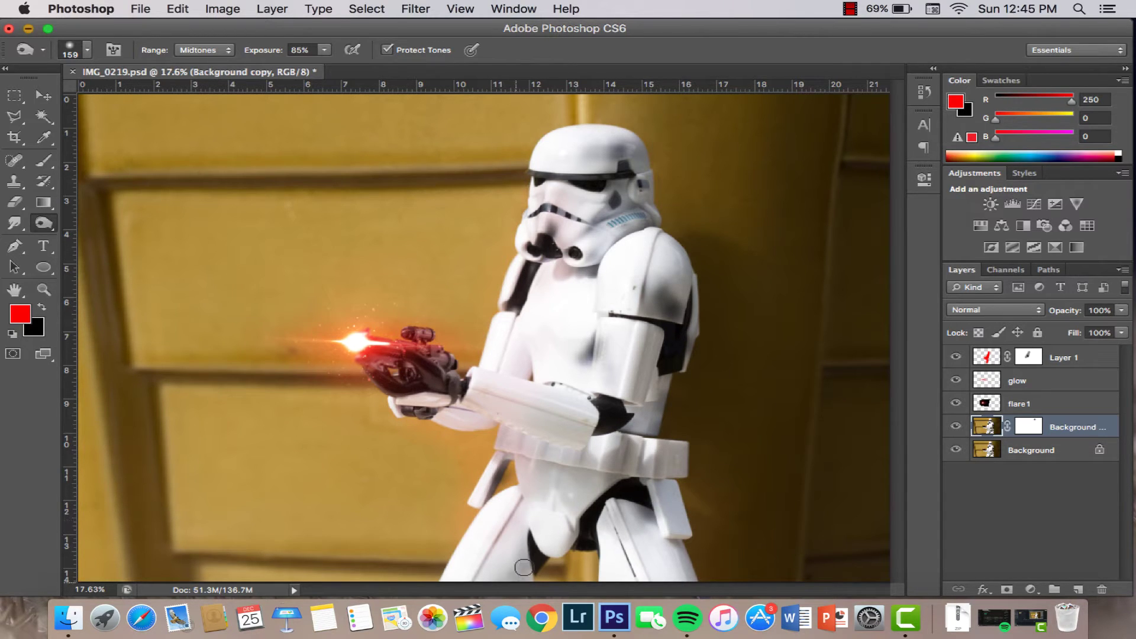
drag(520, 388, 447, 413)
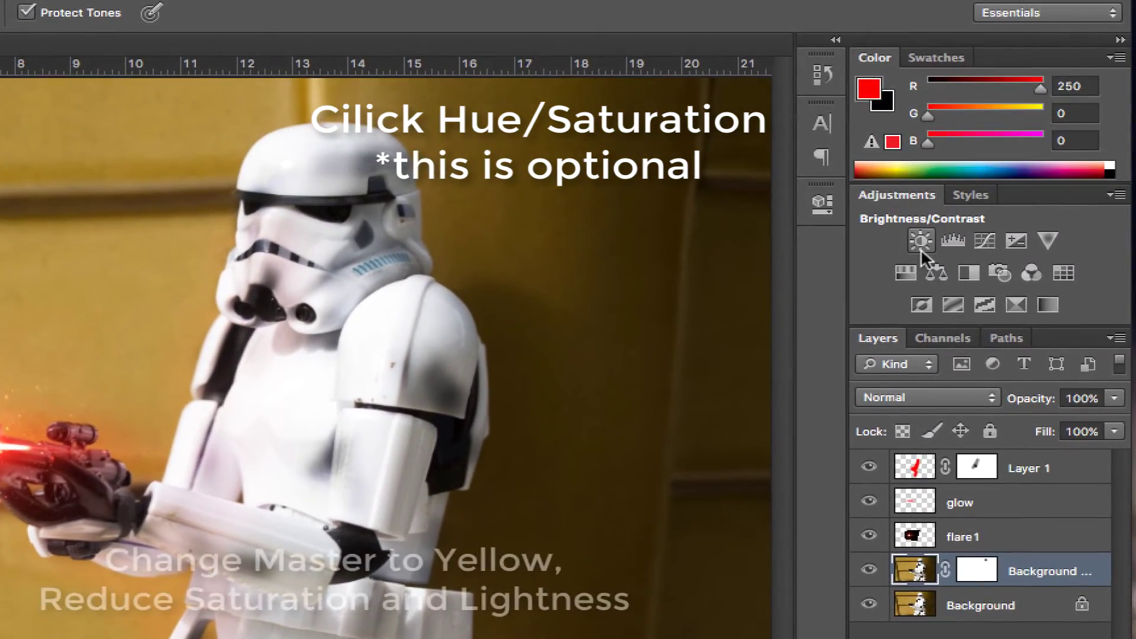
Step: Add a Hue/Saturation layer on Yellows with saturation -58 and lightness -34
click(910, 266)
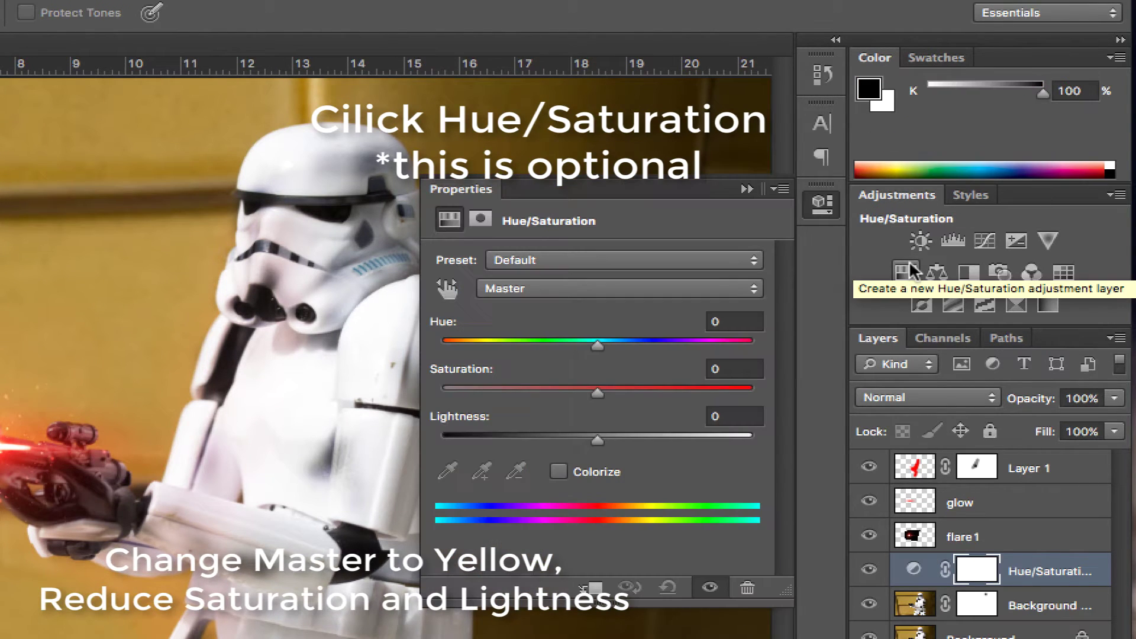
click(623, 285)
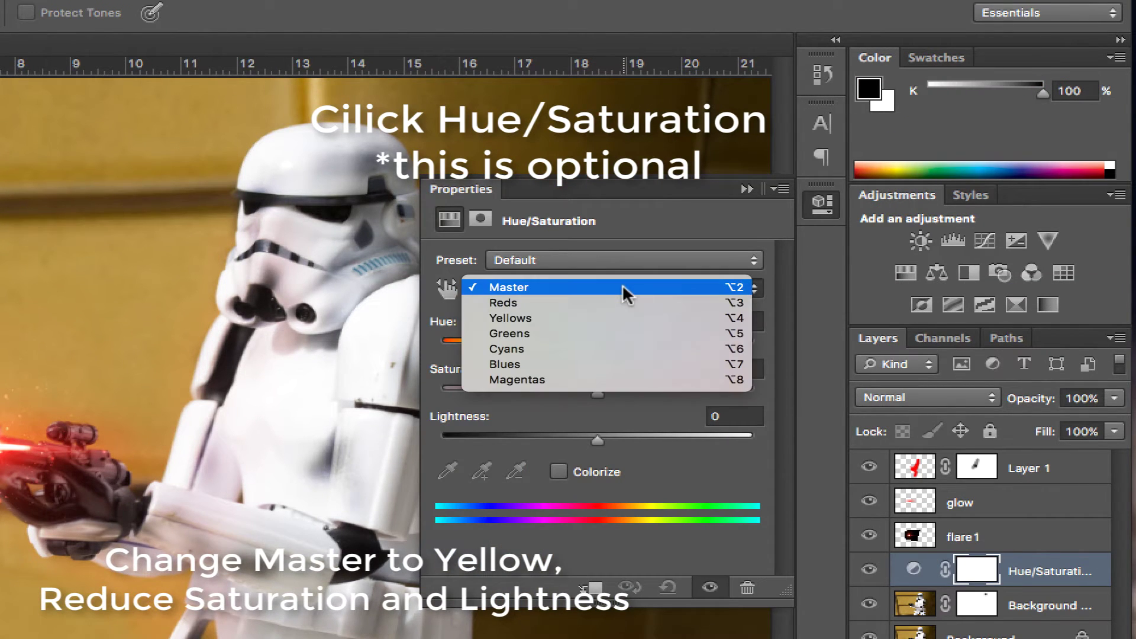
click(595, 318)
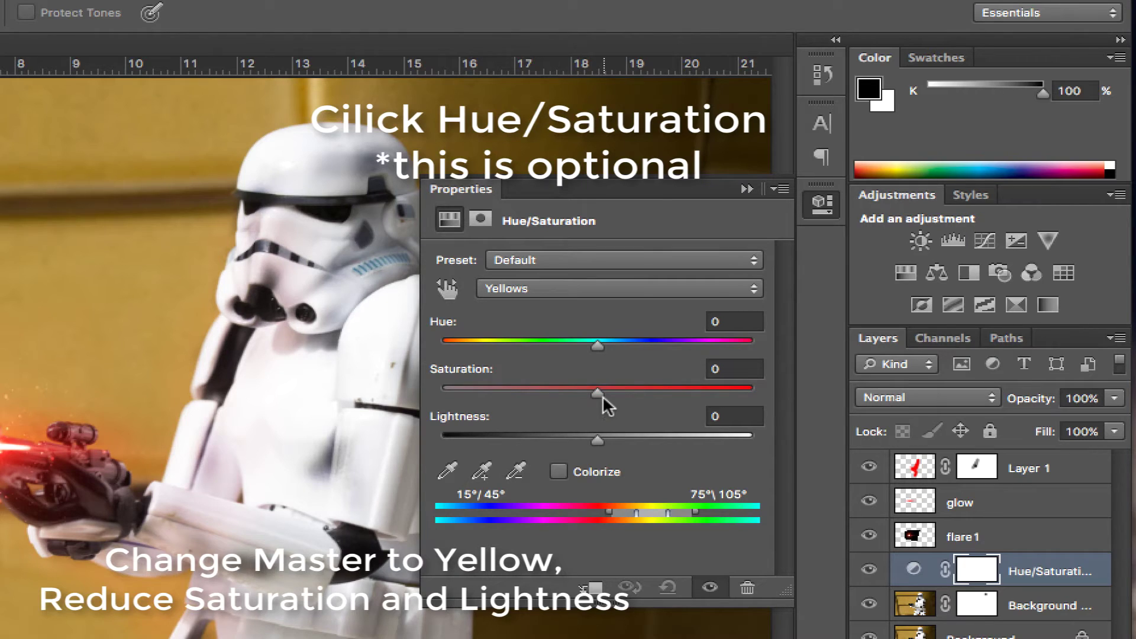
mouse_move(598, 393)
mouse_down()
mouse_move(441, 410)
mouse_move(473, 415)
mouse_up()
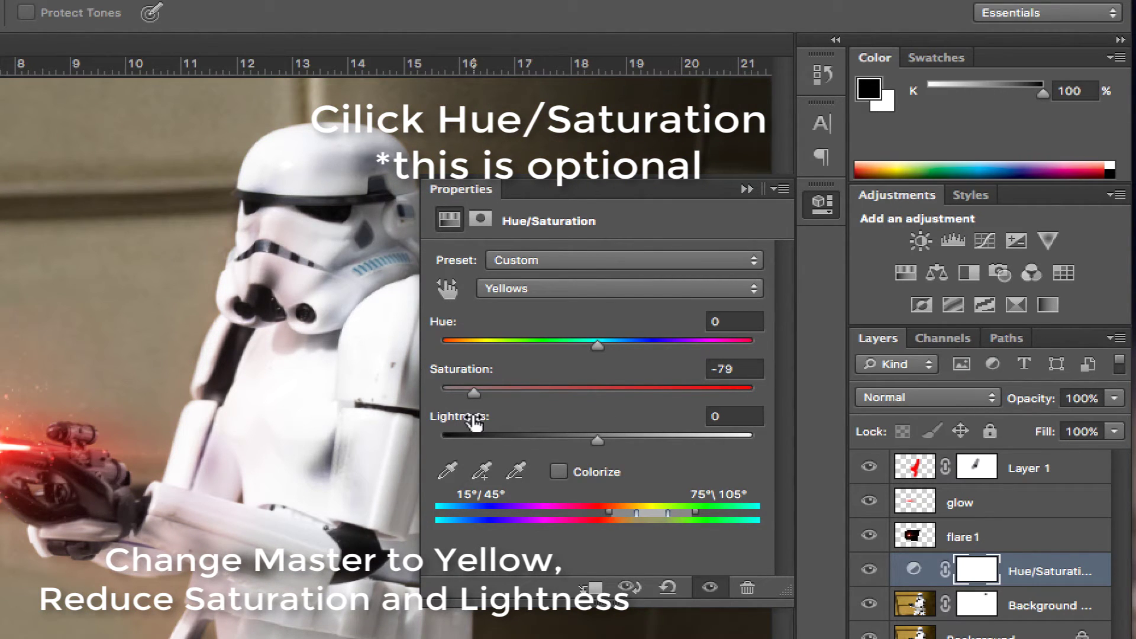
mouse_move(474, 393)
mouse_down()
mouse_move(520, 393)
mouse_move(462, 395)
mouse_up()
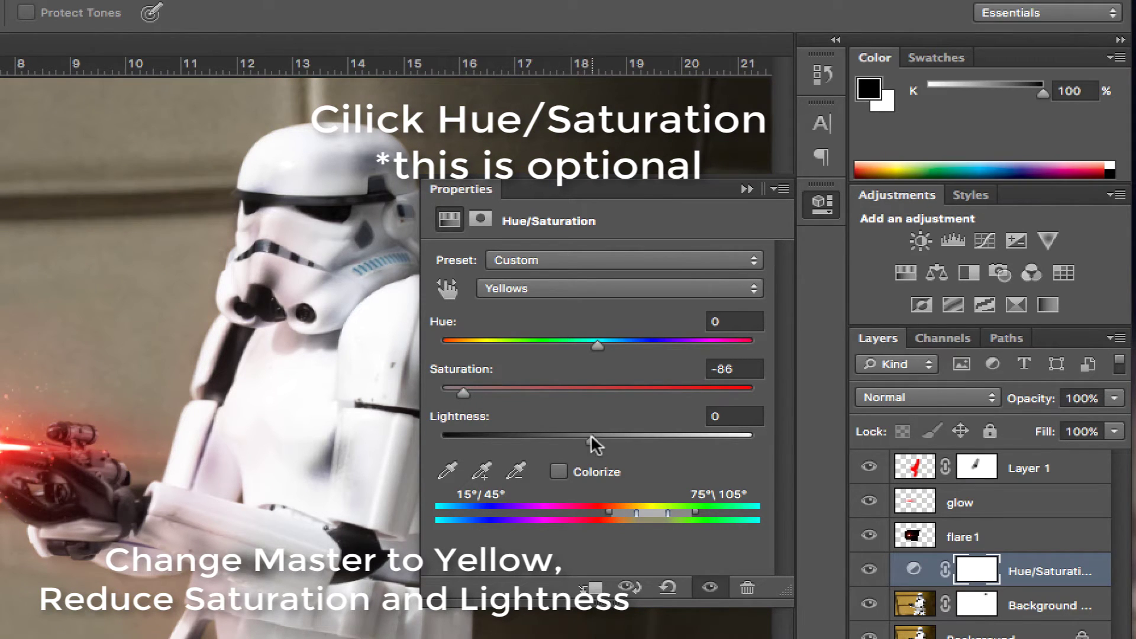
mouse_move(590, 437)
mouse_down()
mouse_move(523, 437)
mouse_move(574, 438)
mouse_move(542, 437)
mouse_up()
mouse_move(464, 393)
mouse_down()
mouse_move(538, 392)
mouse_move(486, 389)
mouse_up()
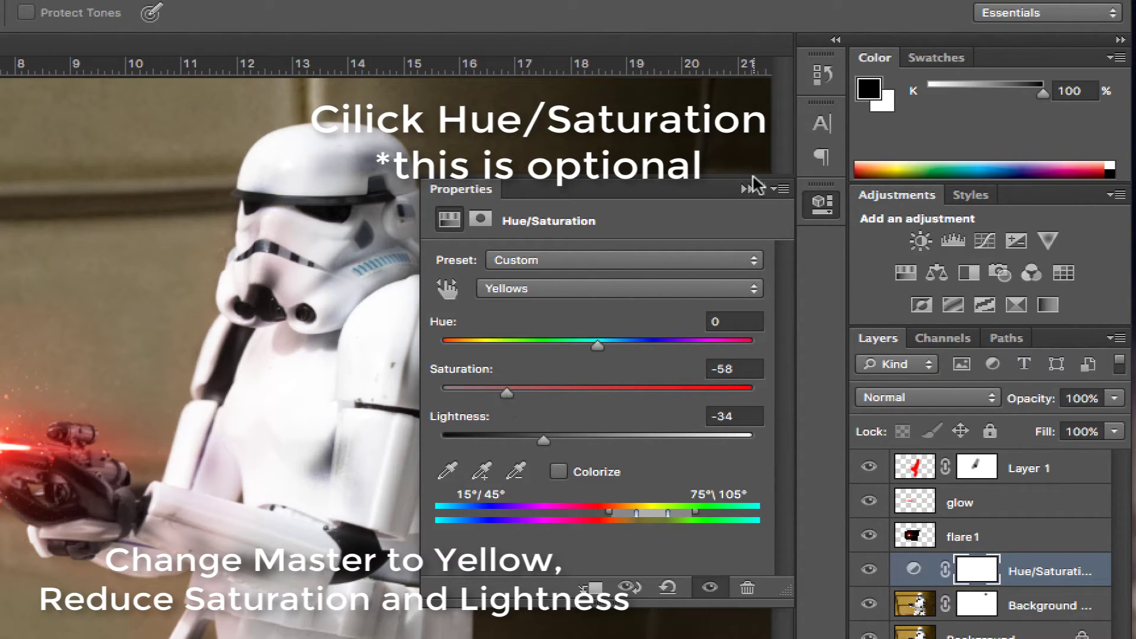
click(747, 189)
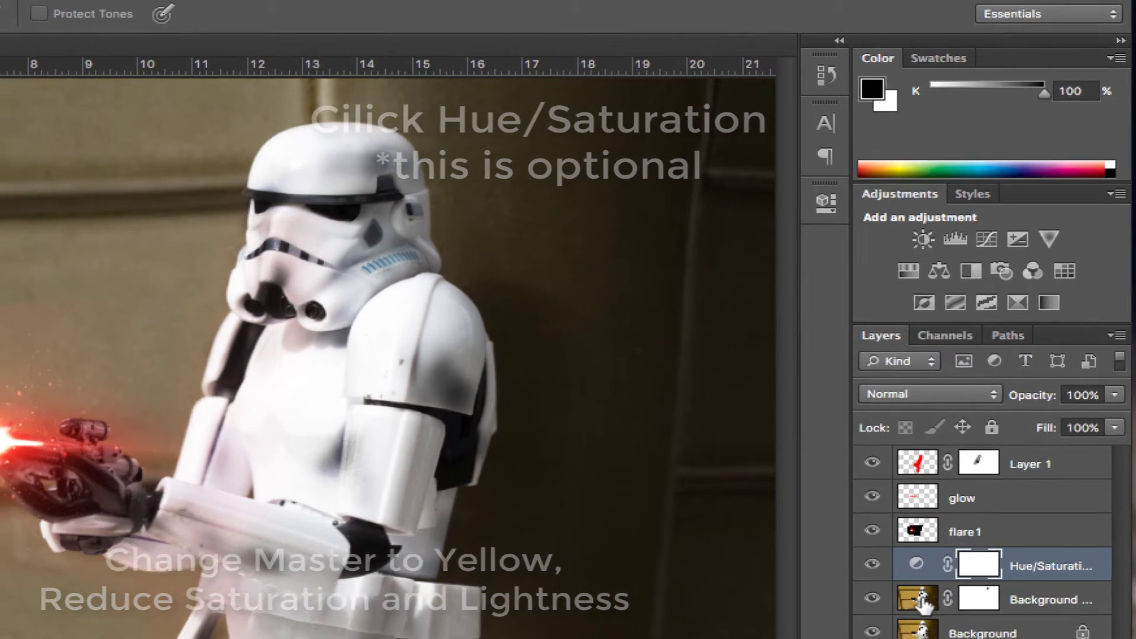
Step: Drag the Dust Atmosphere image from the source folder into the document
click(921, 599)
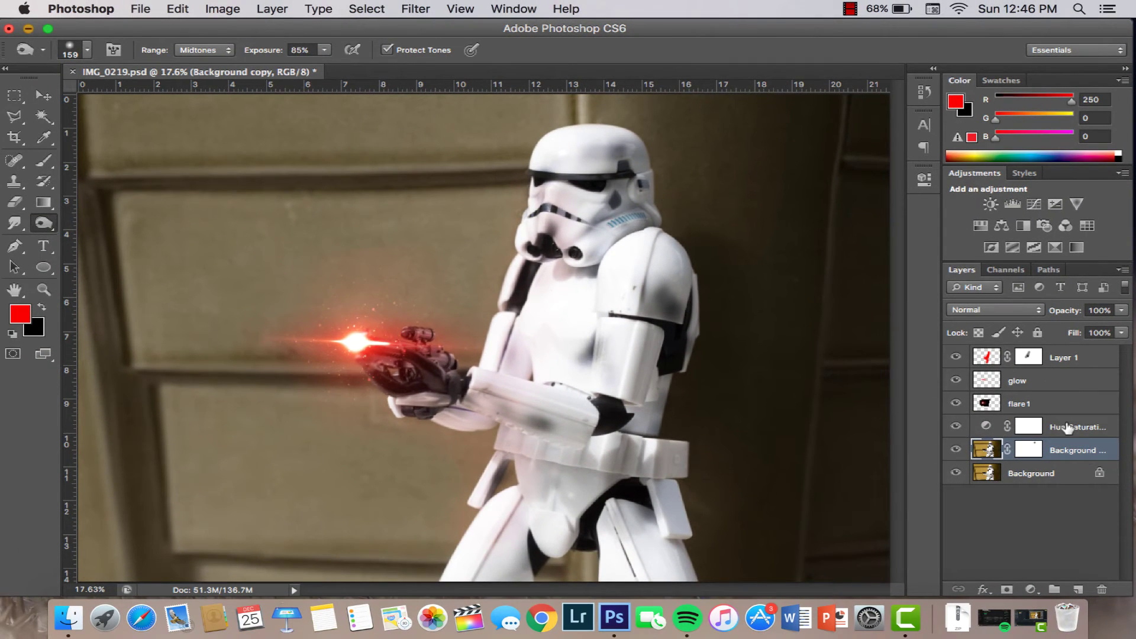
click(1068, 428)
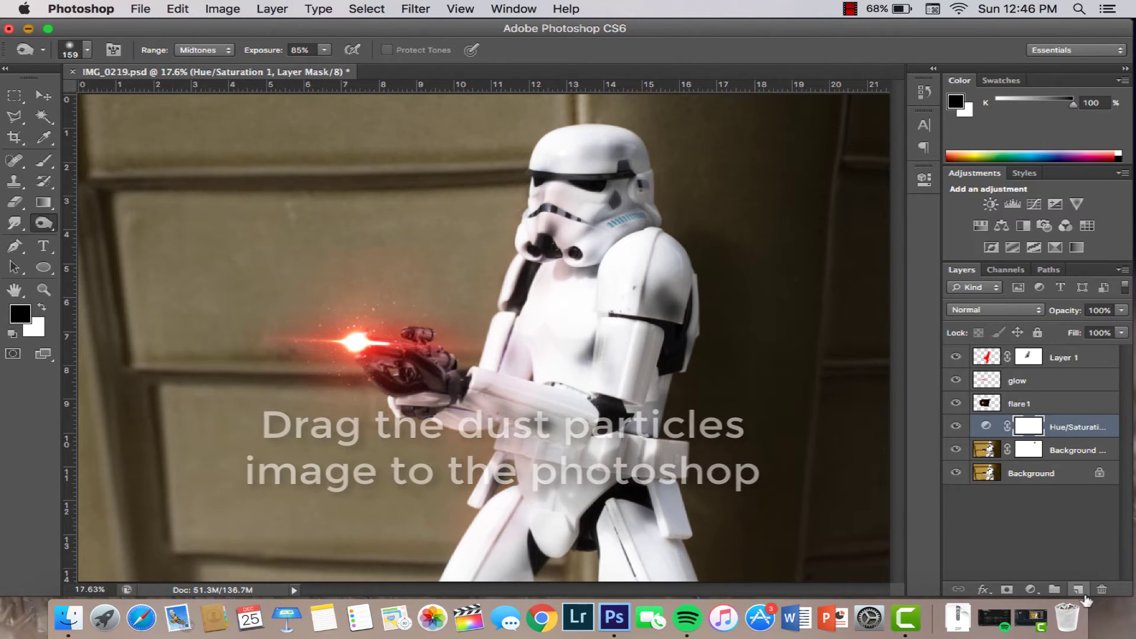
click(69, 618)
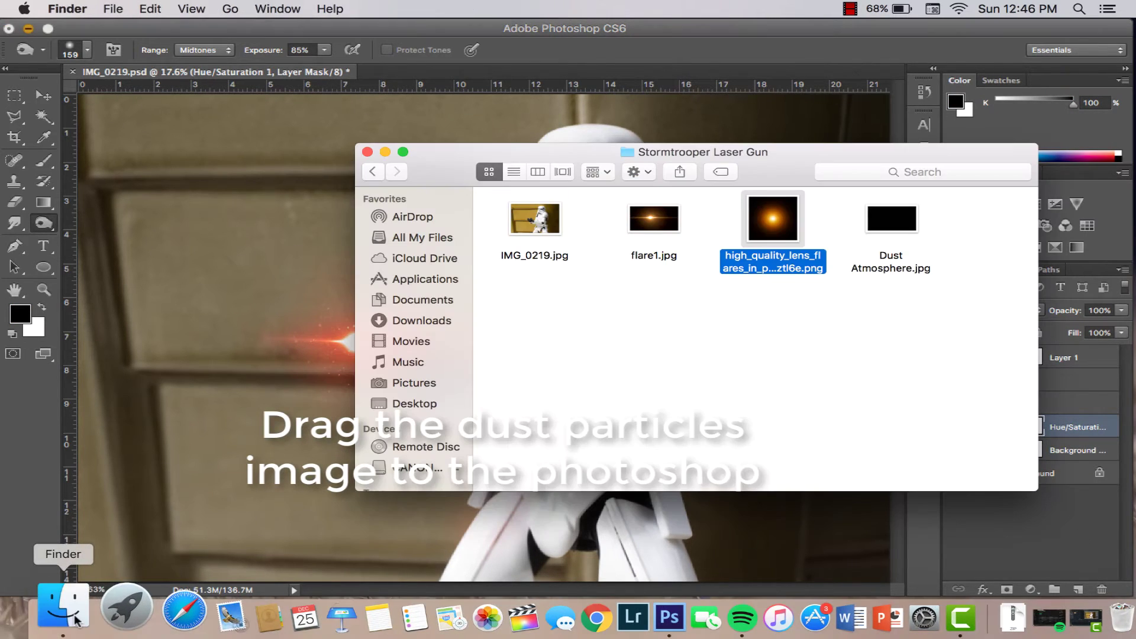
mouse_move(891, 220)
mouse_down()
mouse_move(723, 263)
mouse_move(308, 272)
mouse_up()
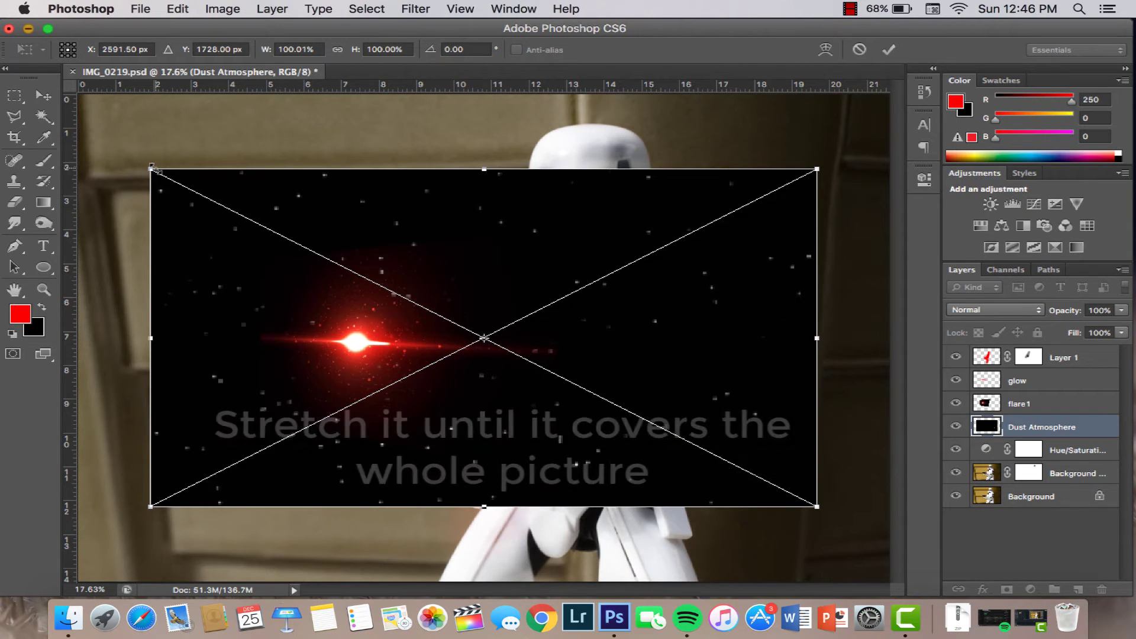
Step: Stretch the Dust Atmosphere image to fill the canvas and set its blend mode to Screen
drag(150, 169, 75, 71)
drag(235, 183, 260, 167)
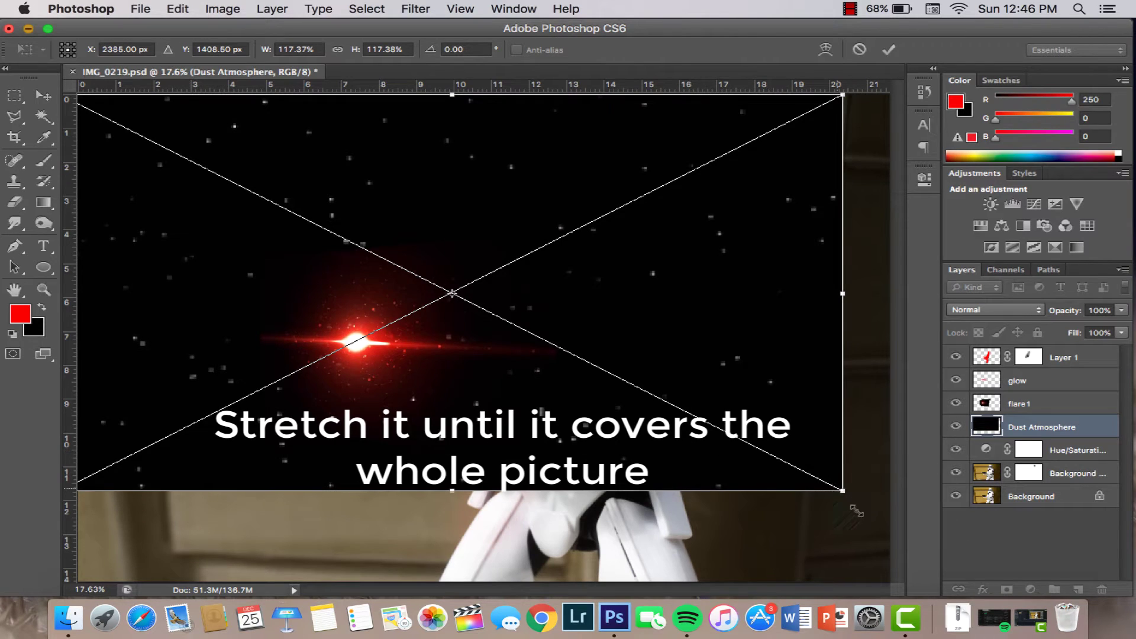
drag(856, 510, 972, 636)
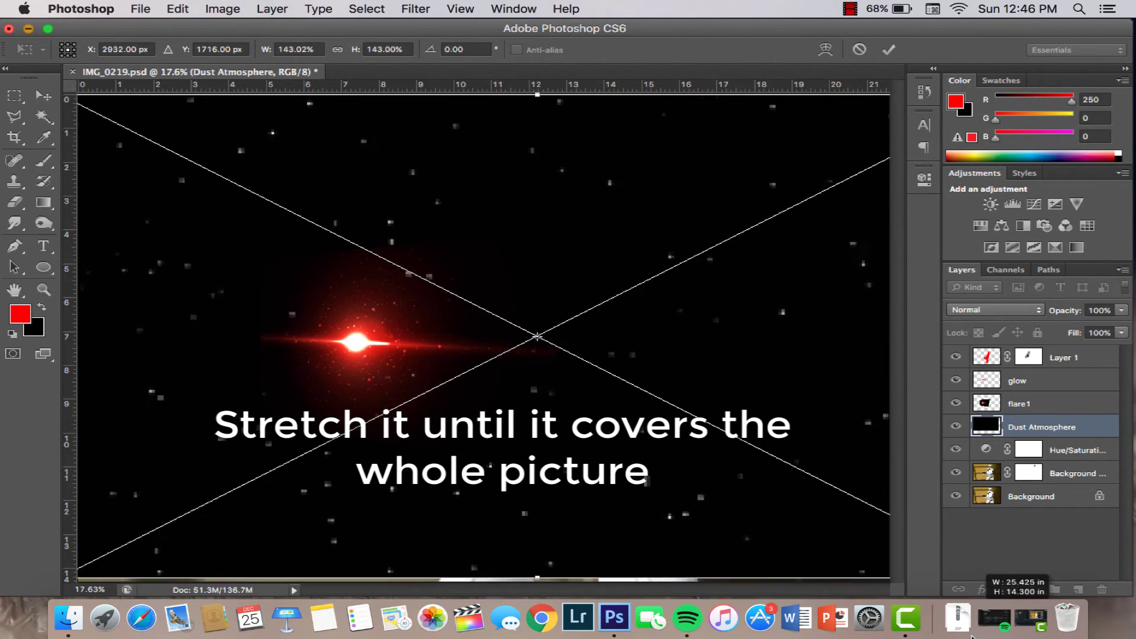
key(Return)
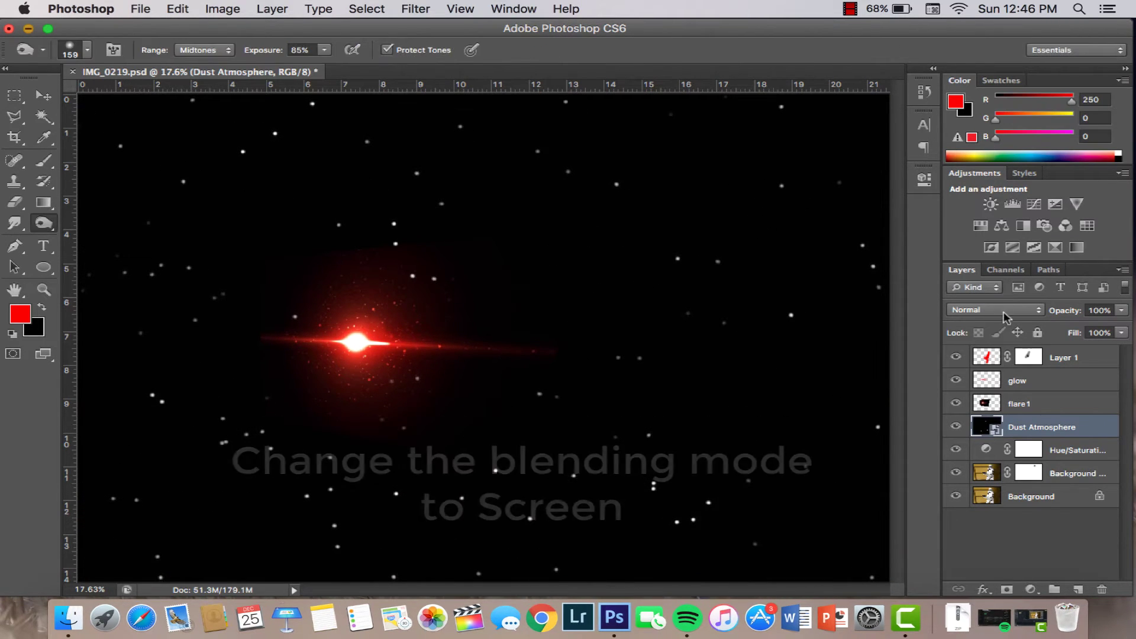
click(1003, 312)
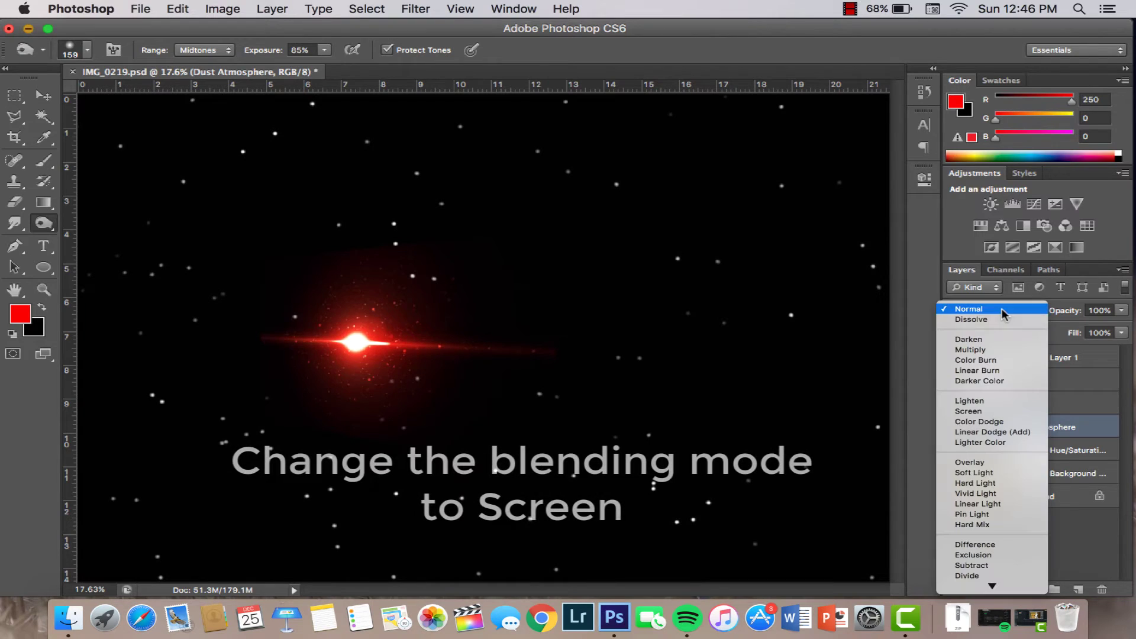
click(993, 413)
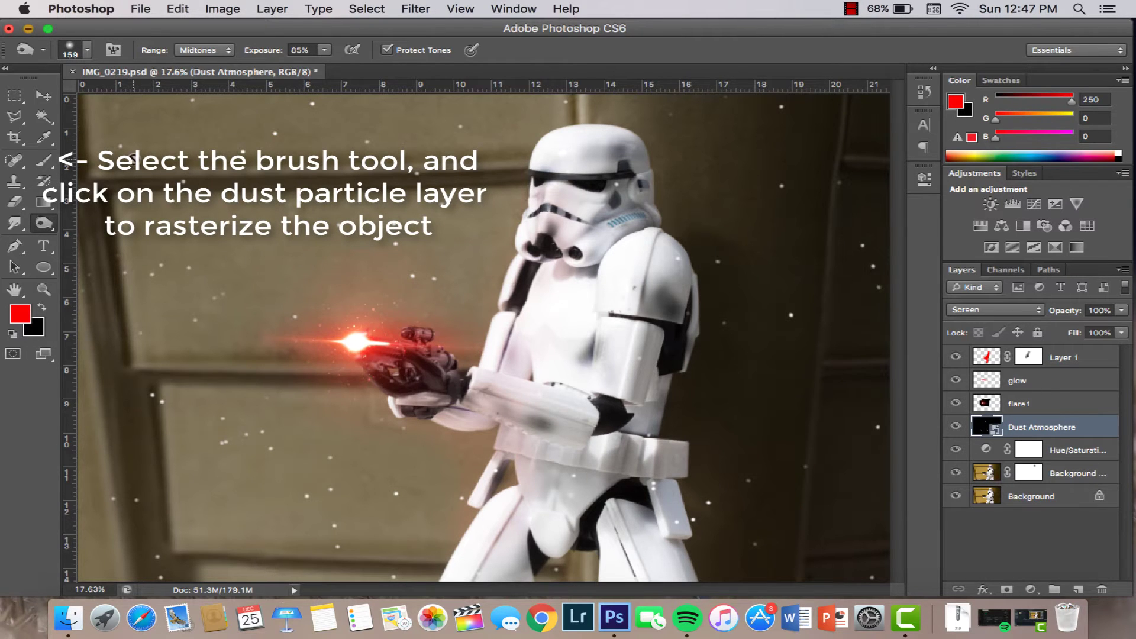
Step: Rasterize the Dust Atmosphere smart object layer
click(45, 159)
click(564, 312)
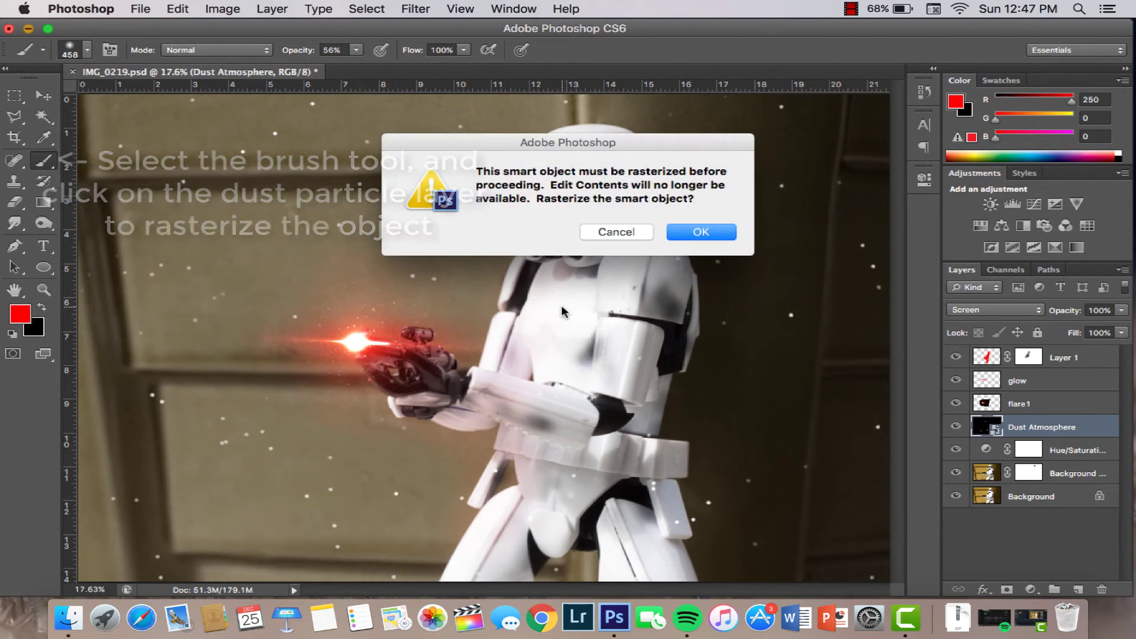
key(Return)
Step: Apply Levels to the dust layer with midtone 0.77 and white point 234
key(super+l)
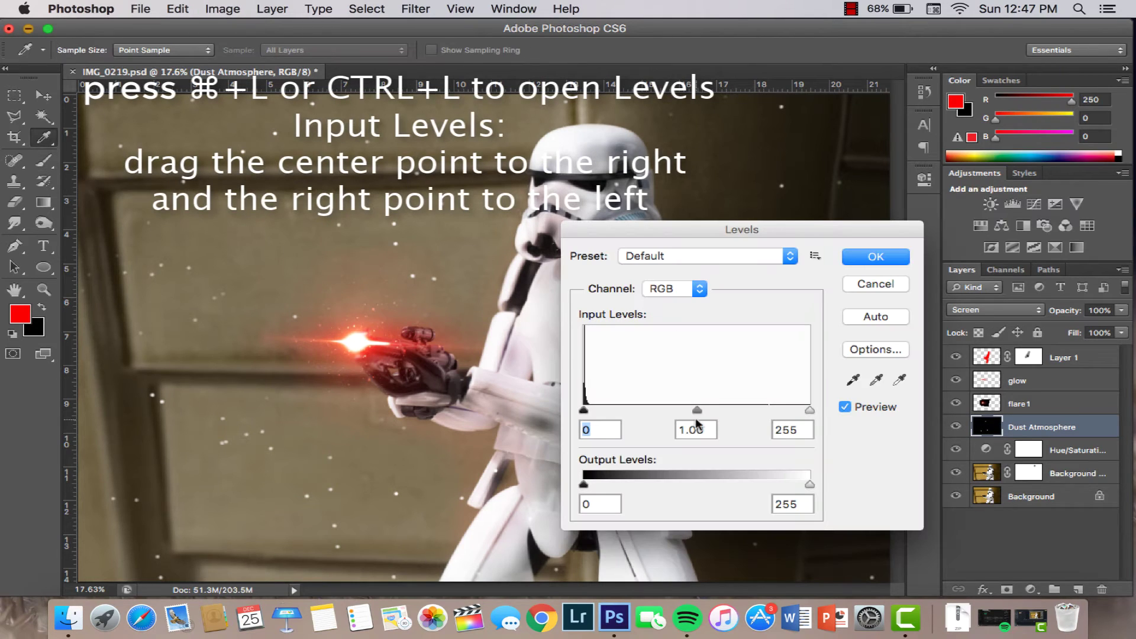
mouse_move(698, 412)
mouse_down()
mouse_move(733, 415)
mouse_move(716, 410)
mouse_up()
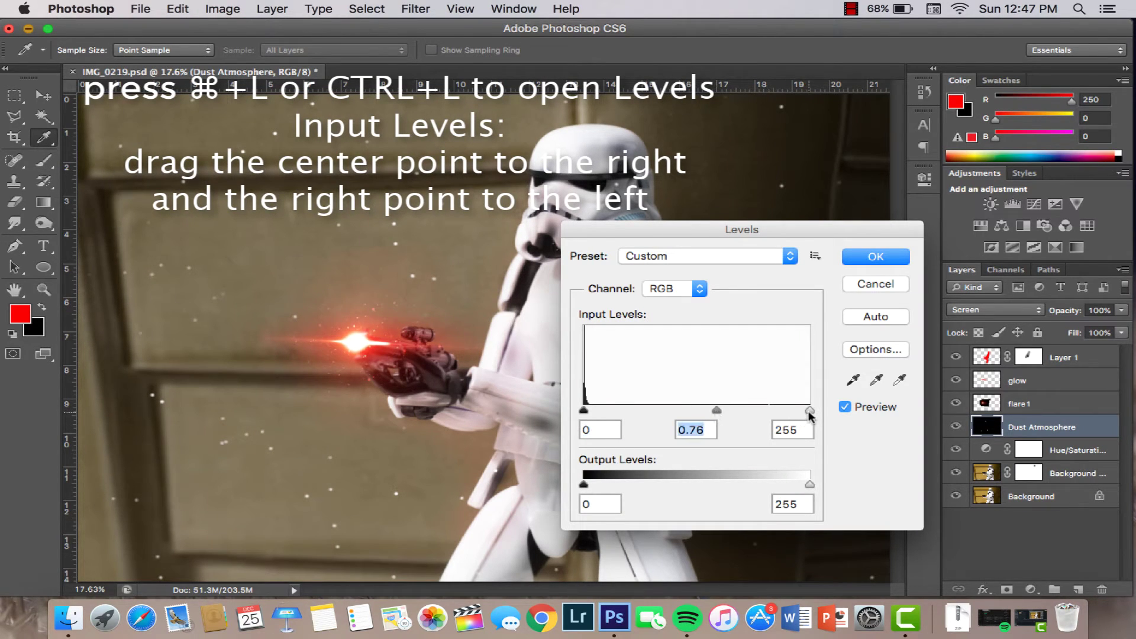
mouse_move(810, 413)
mouse_down()
mouse_move(732, 417)
mouse_move(791, 414)
mouse_up()
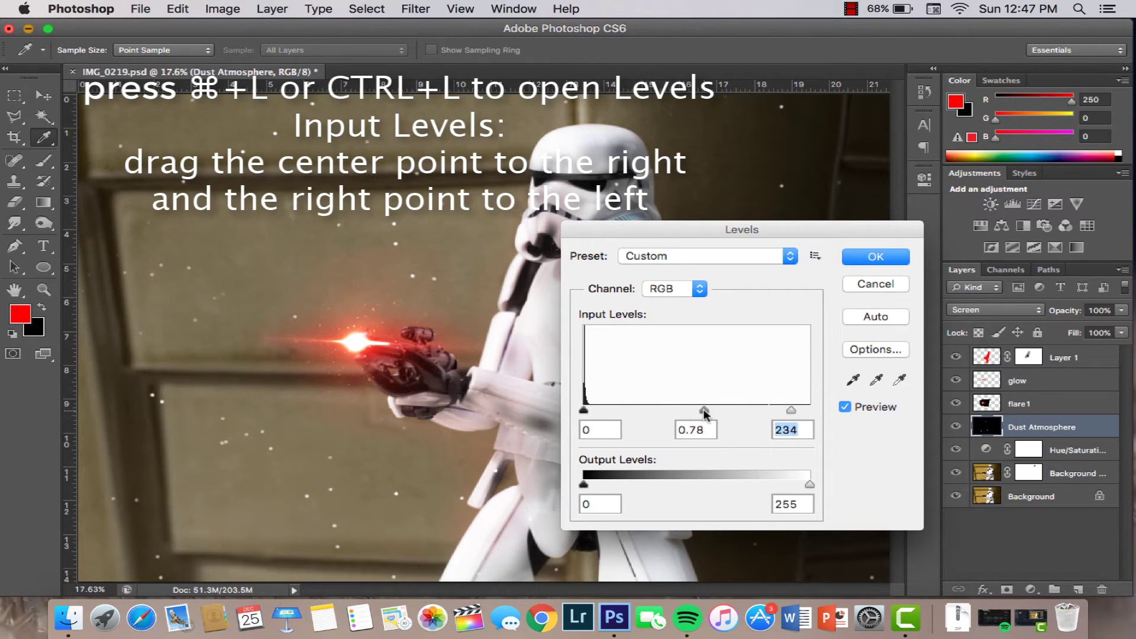
drag(722, 410, 704, 410)
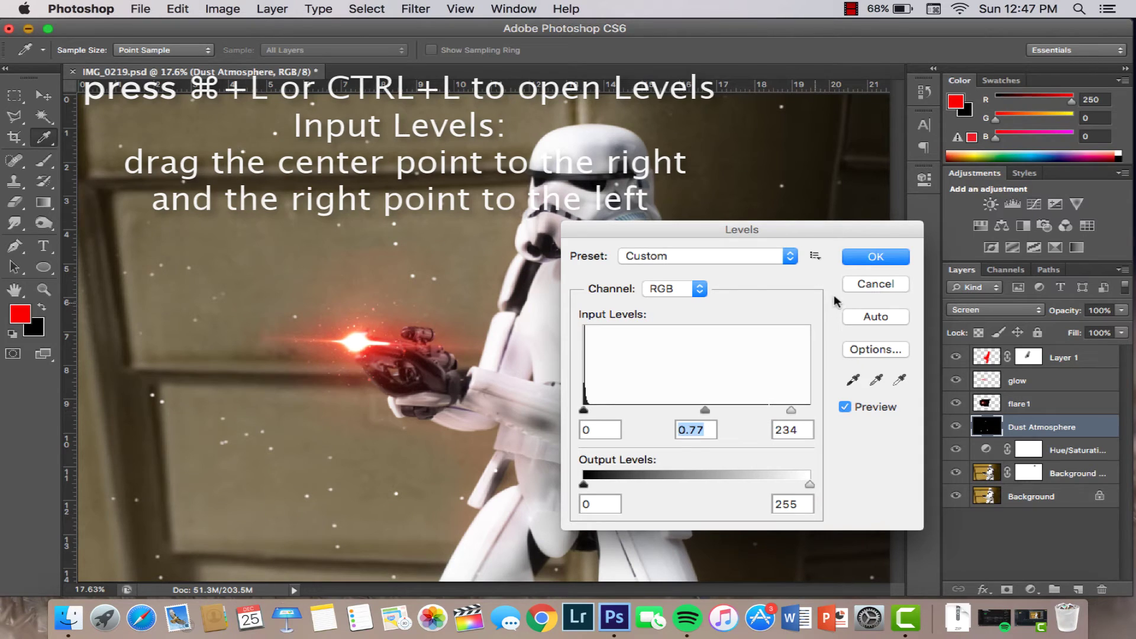
click(875, 256)
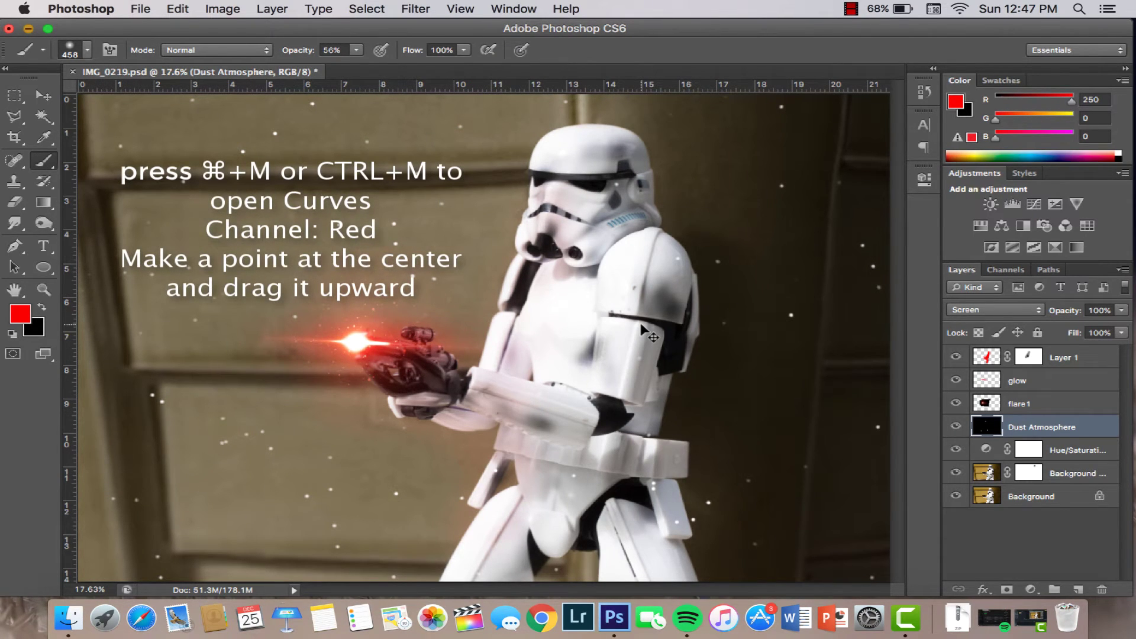
Step: Raise the Red channel curve on the dust layer to redden the specks
key(super+m)
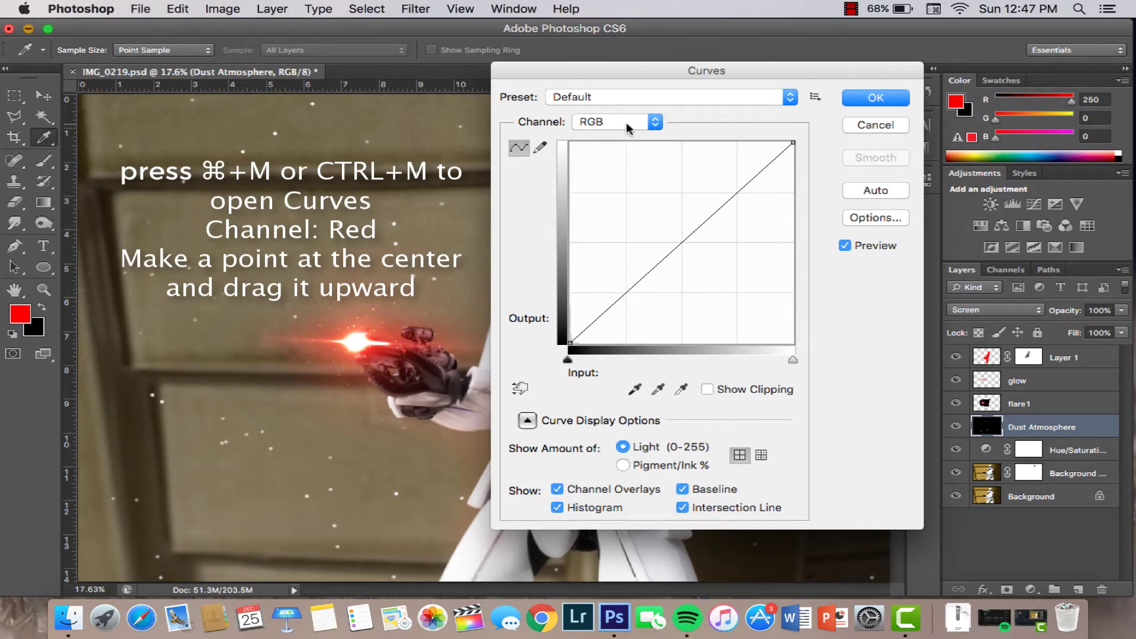
click(625, 122)
click(626, 137)
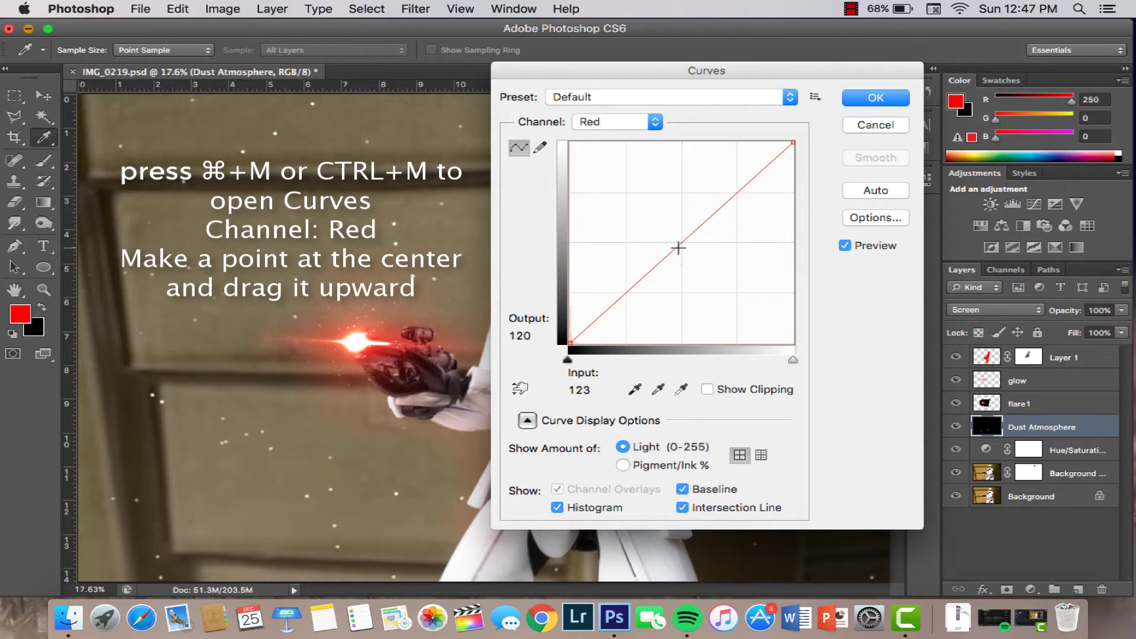
mouse_move(678, 248)
mouse_down()
mouse_move(653, 202)
mouse_move(662, 198)
mouse_up()
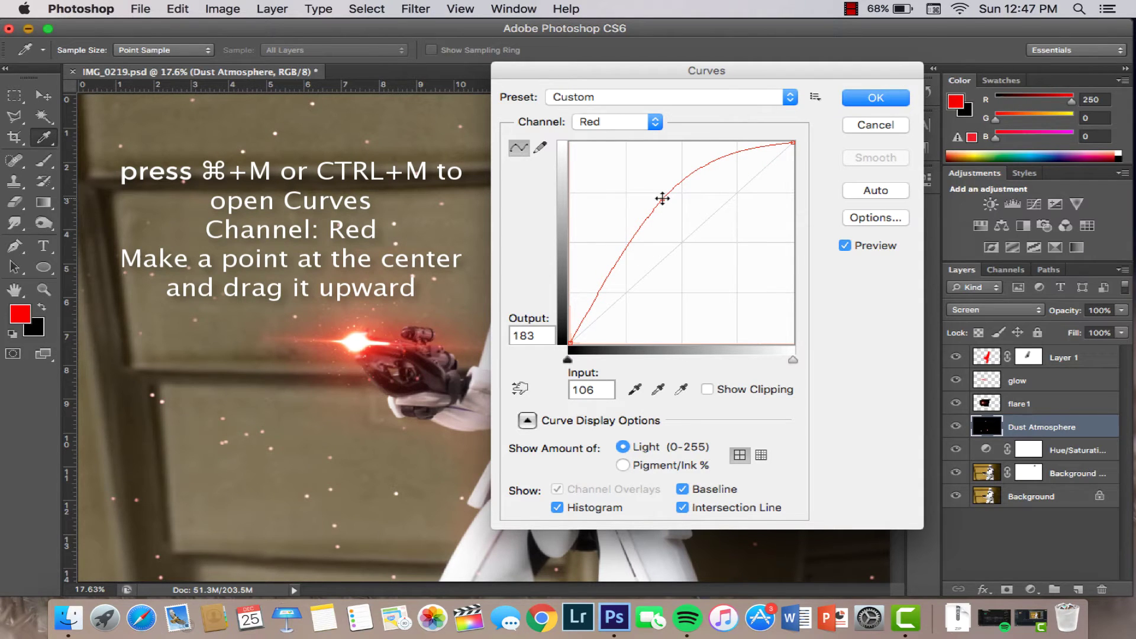
click(875, 97)
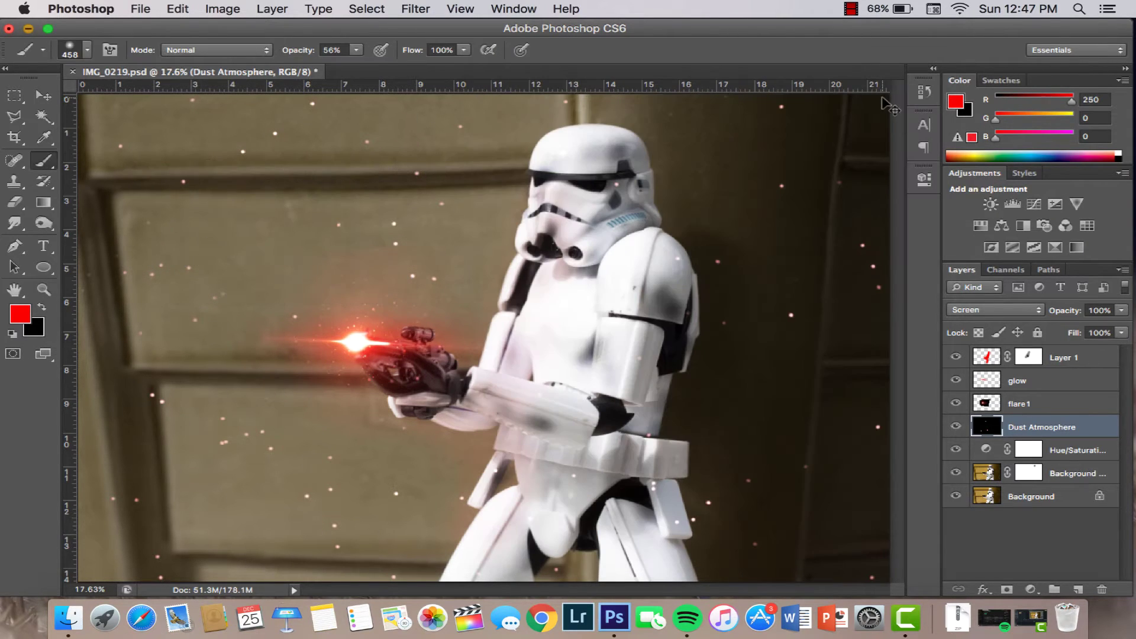
Step: Boost the dust layer's saturation to +72 with Hue/Saturation
key(ctrl+u)
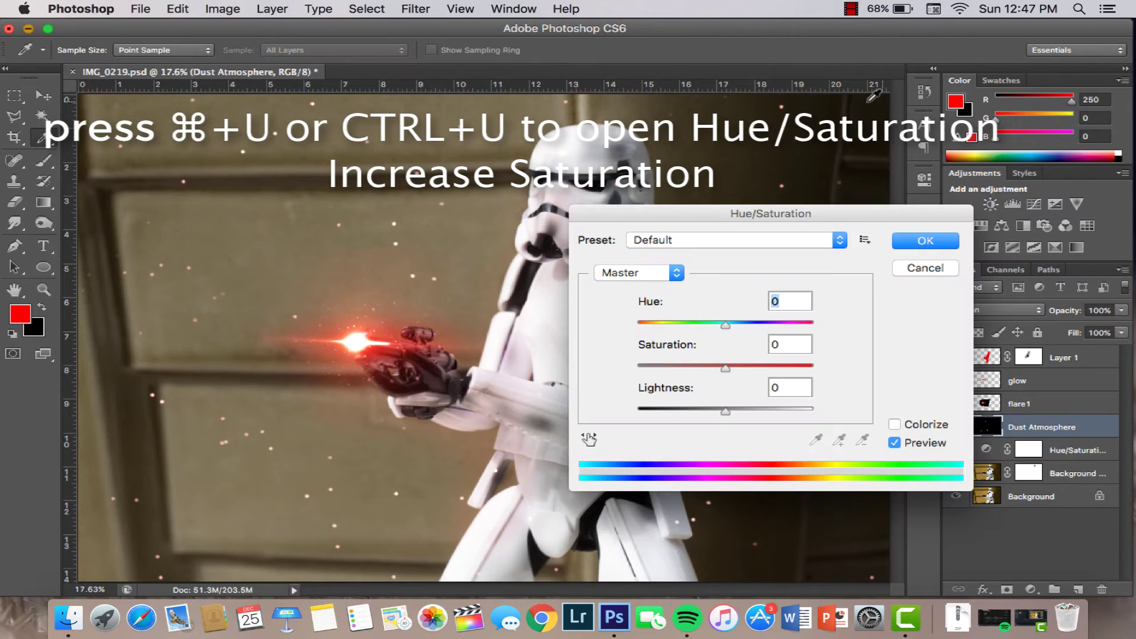
drag(726, 371, 793, 391)
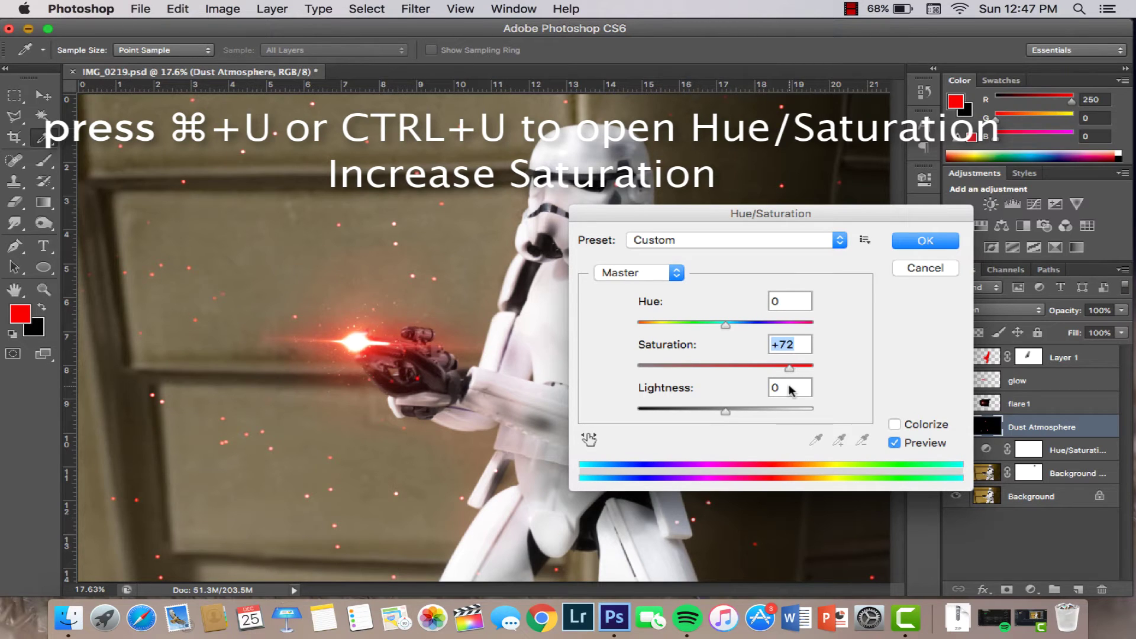
click(923, 240)
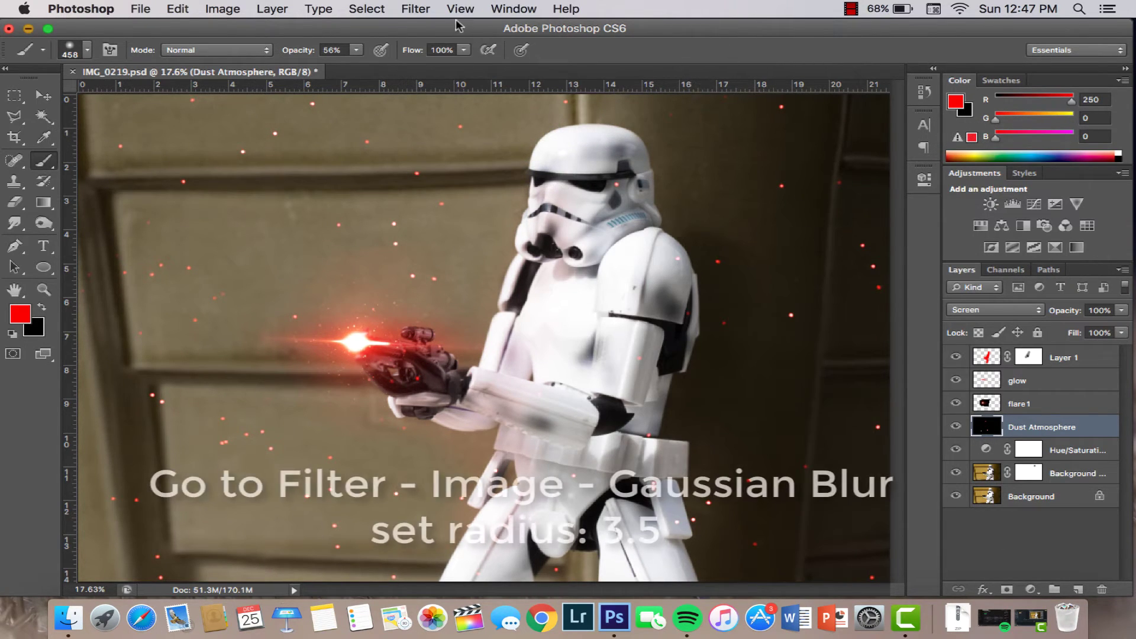
Step: Soften the dust specks with a 3.8-pixel Gaussian Blur
click(413, 9)
mouse_move(423, 194)
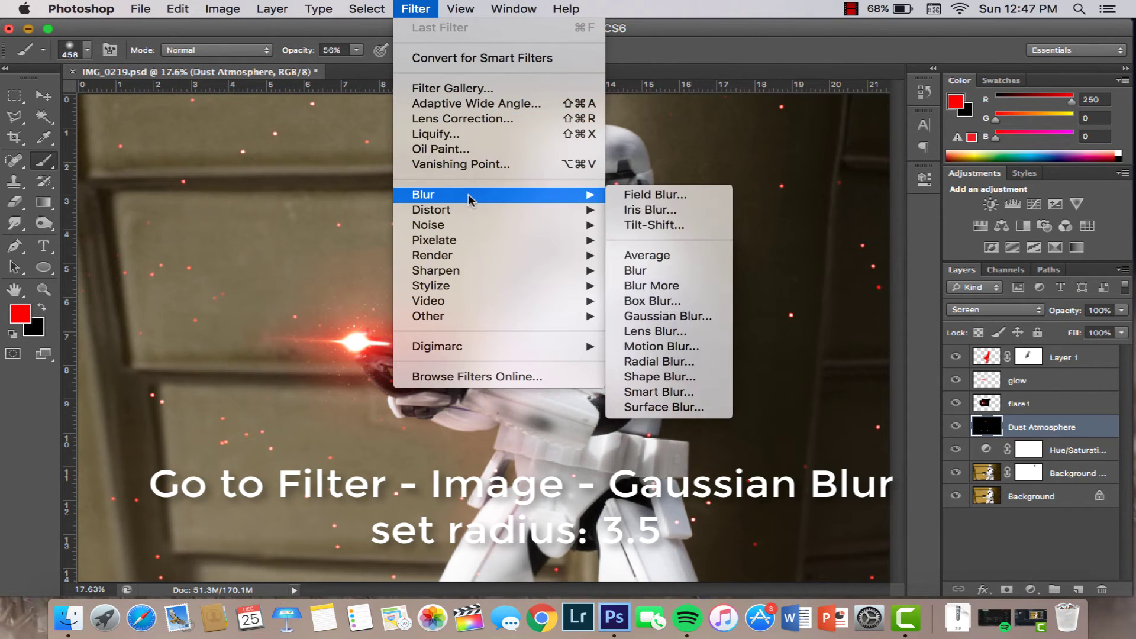
click(681, 316)
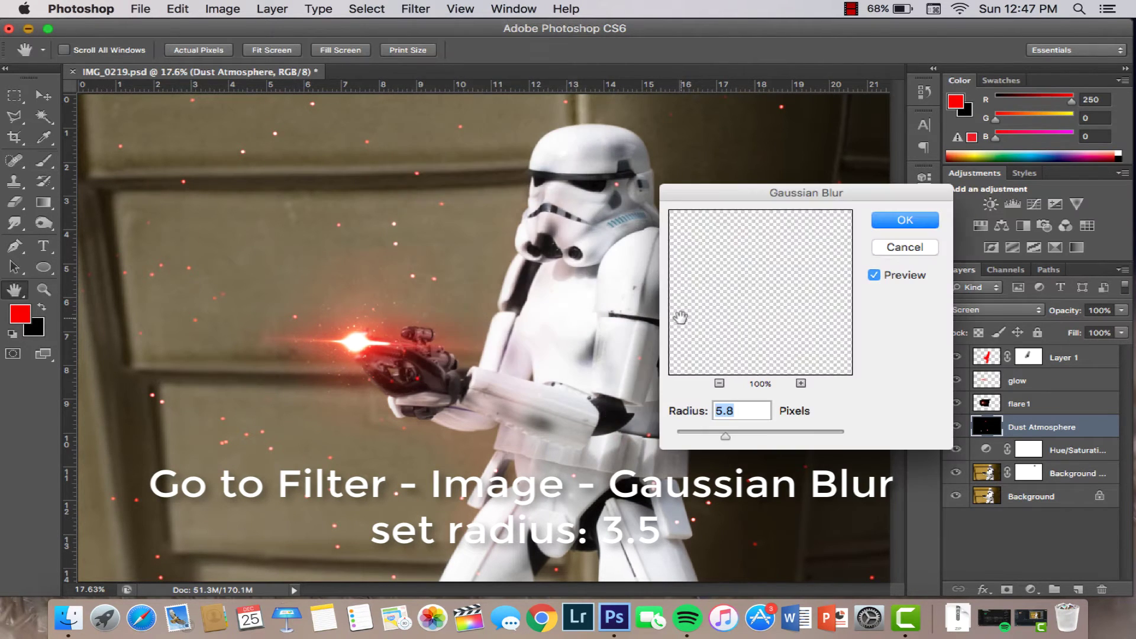
drag(733, 442, 707, 441)
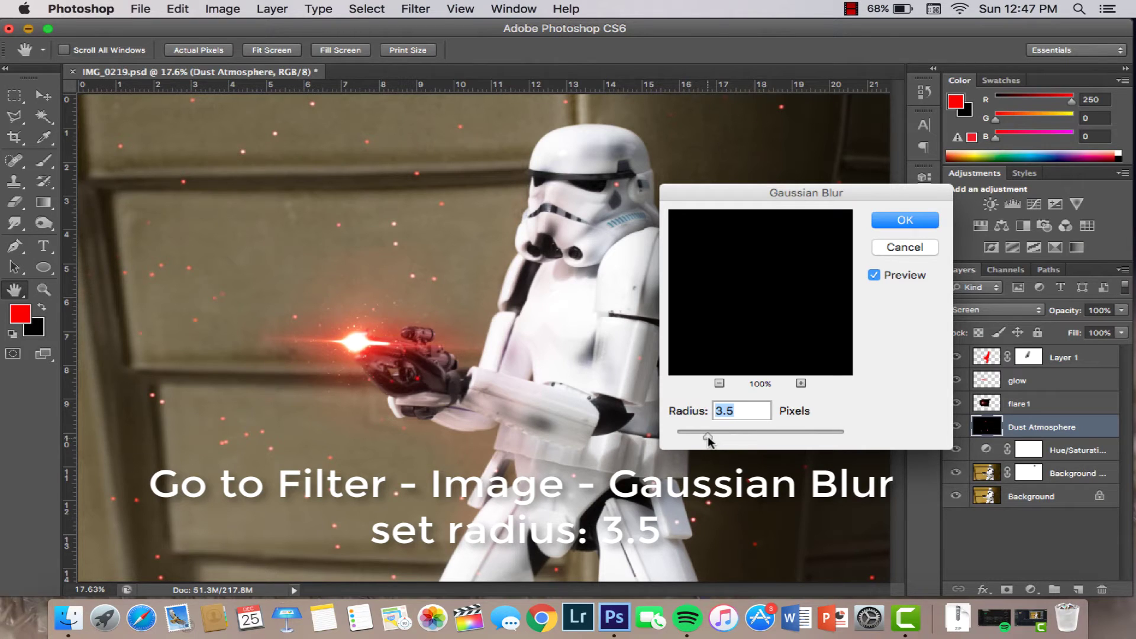
click(889, 221)
key(b)
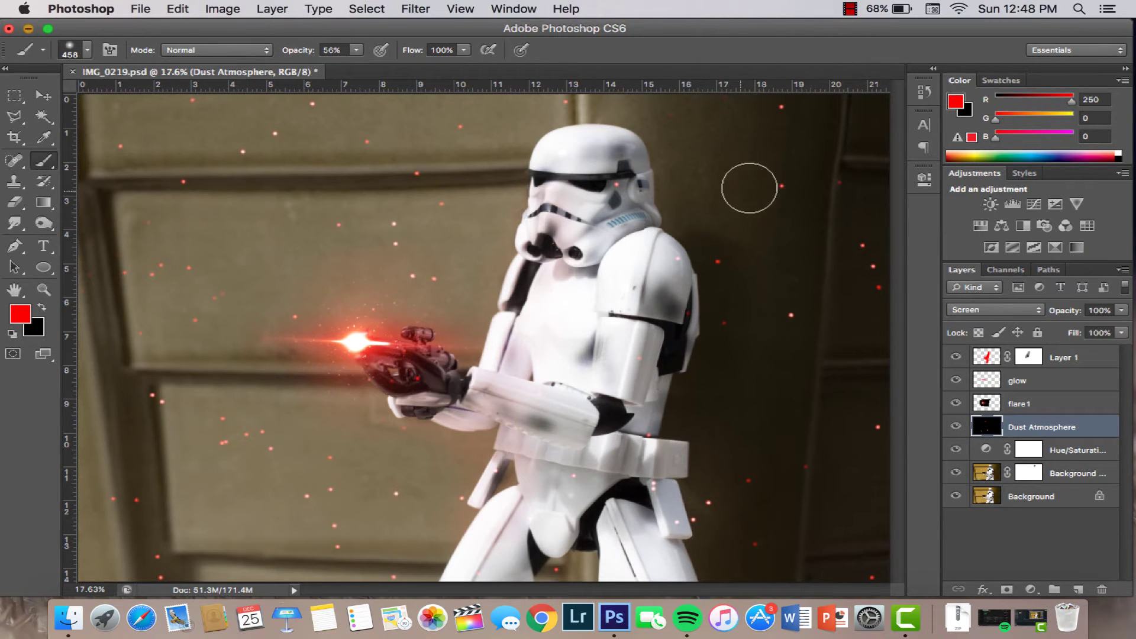
Step: Paint extra red reflection on Layer 1 over leg, forearm and shoulder, then drag in the smoke image
click(1034, 407)
click(1059, 358)
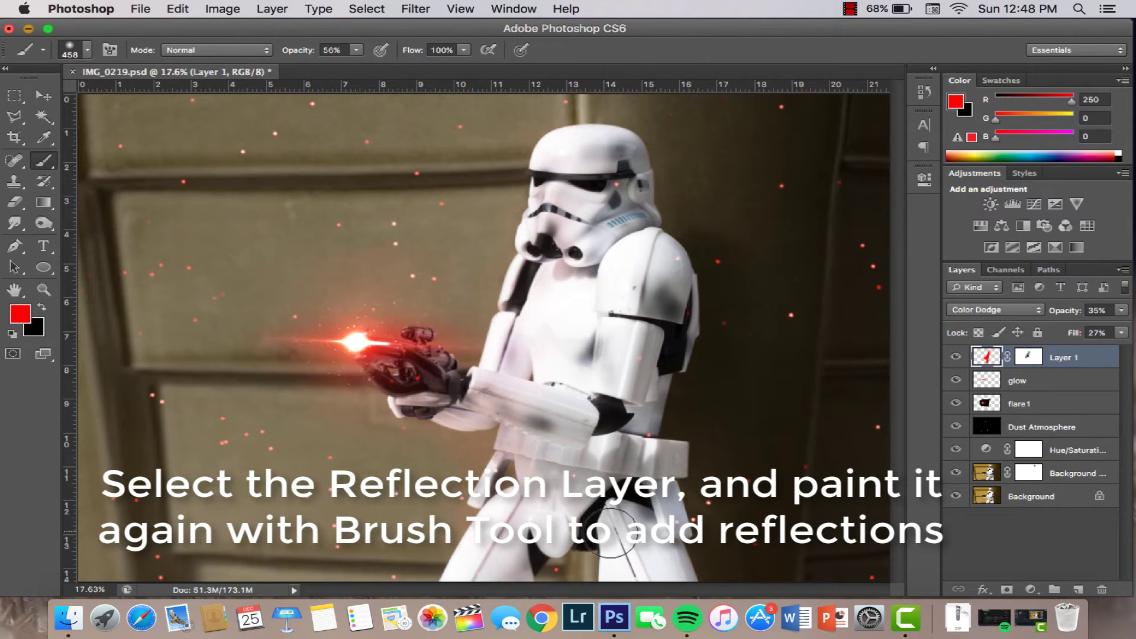
drag(616, 529, 659, 559)
mouse_move(573, 424)
mouse_down()
mouse_move(528, 271)
mouse_move(558, 158)
mouse_move(700, 320)
mouse_move(672, 375)
mouse_move(638, 221)
mouse_up()
mouse_move(634, 170)
mouse_down()
mouse_move(655, 241)
mouse_move(710, 317)
mouse_move(666, 263)
mouse_up()
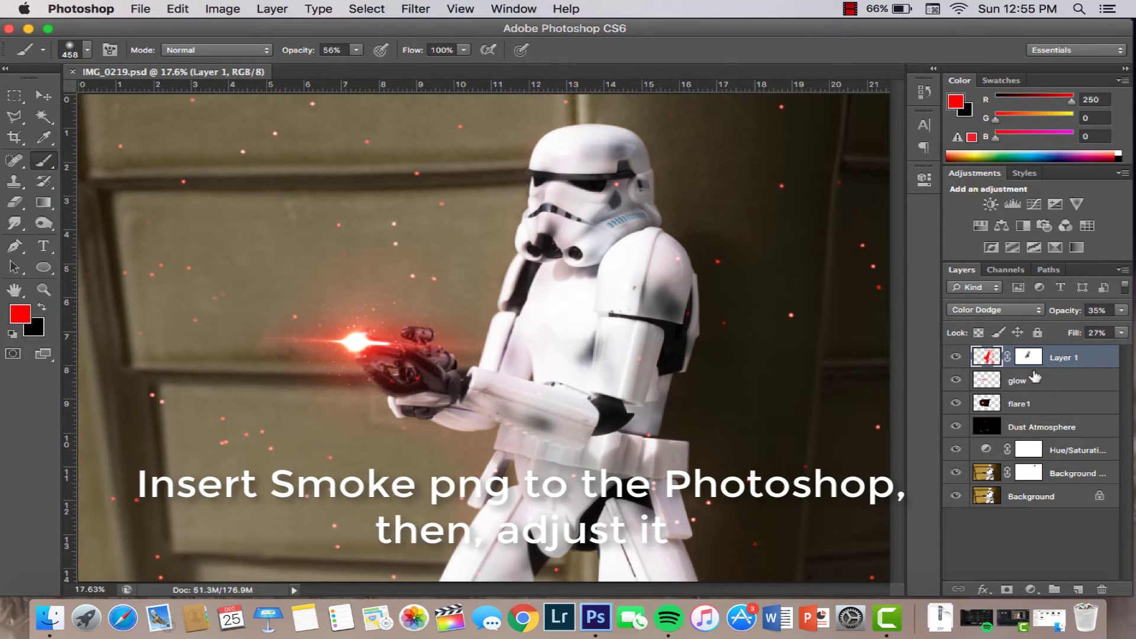
click(49, 617)
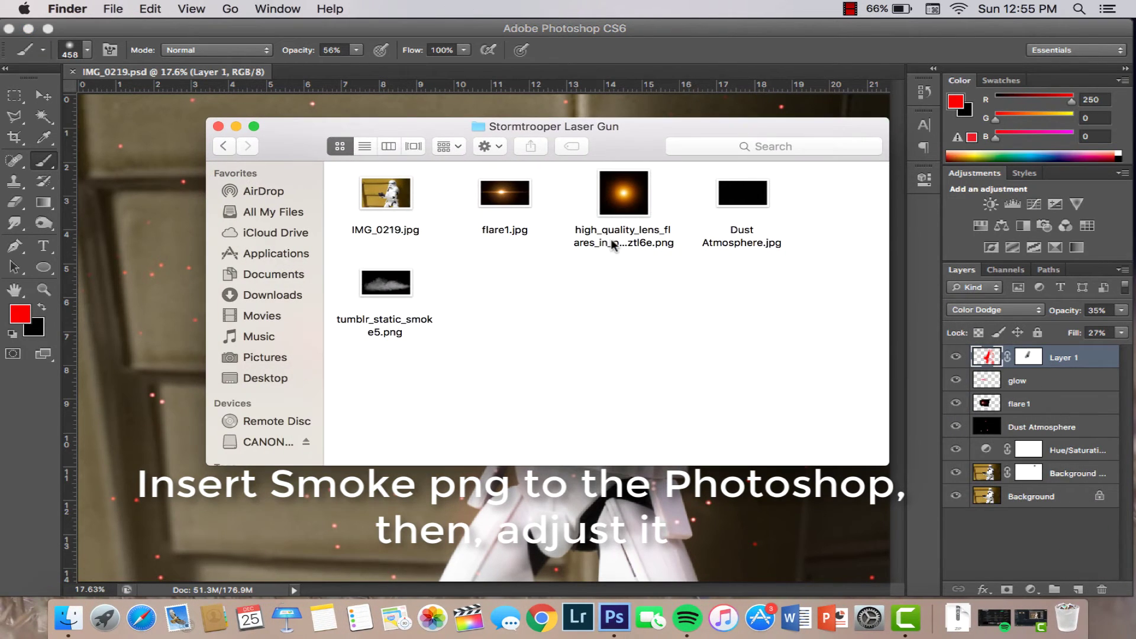
drag(385, 282, 615, 507)
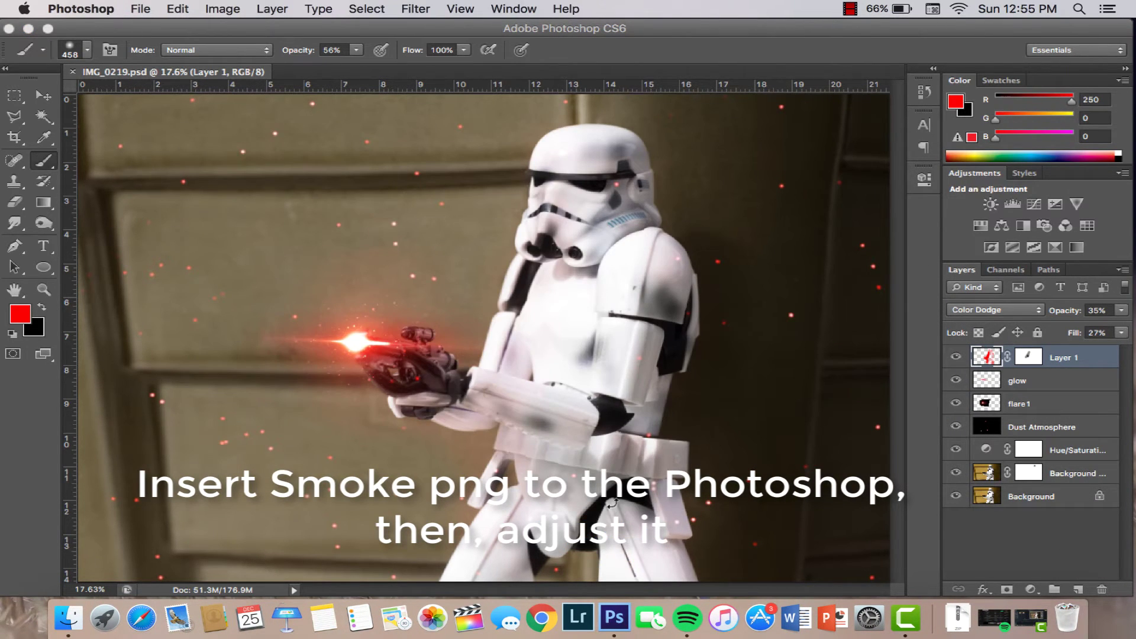
Step: Enlarge the tumblr_static_smoke5 image slightly and place it at the lower right
drag(187, 198, 187, 174)
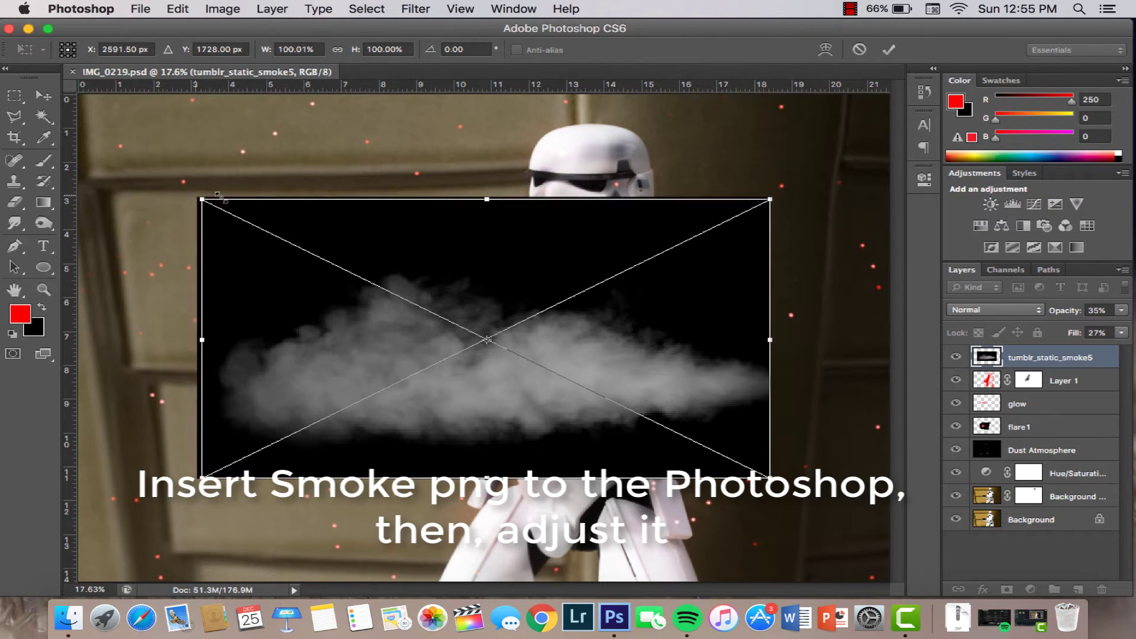
mouse_move(560, 331)
mouse_down()
mouse_move(833, 524)
mouse_move(743, 510)
mouse_up()
key(Return)
key(b)
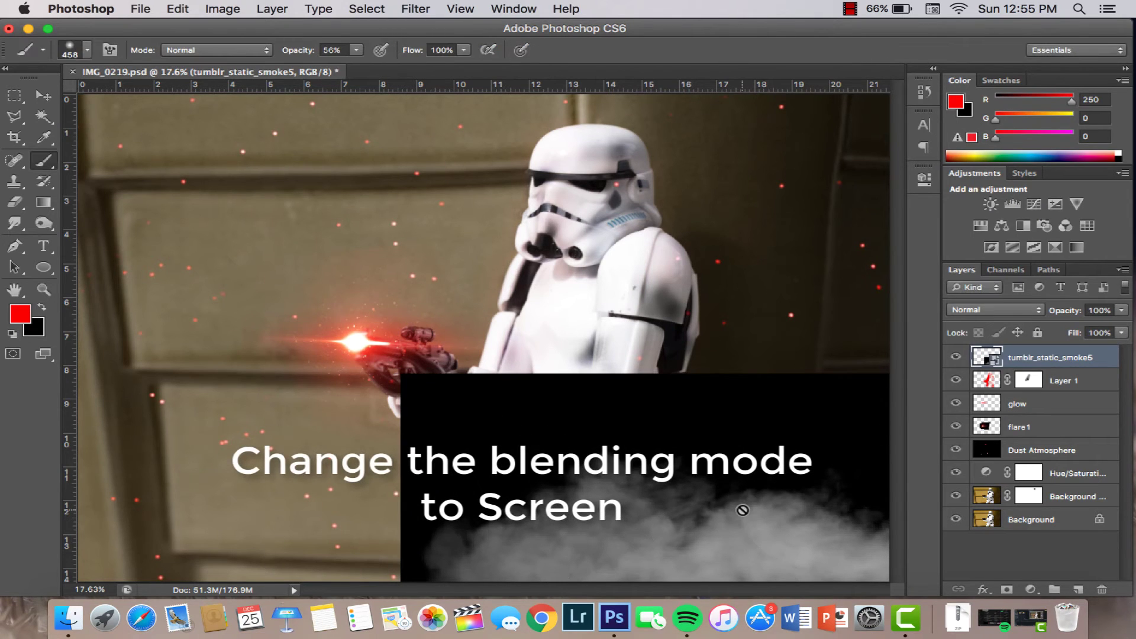
Step: Set the smoke layer to Screen blend mode and rasterize it
click(1011, 309)
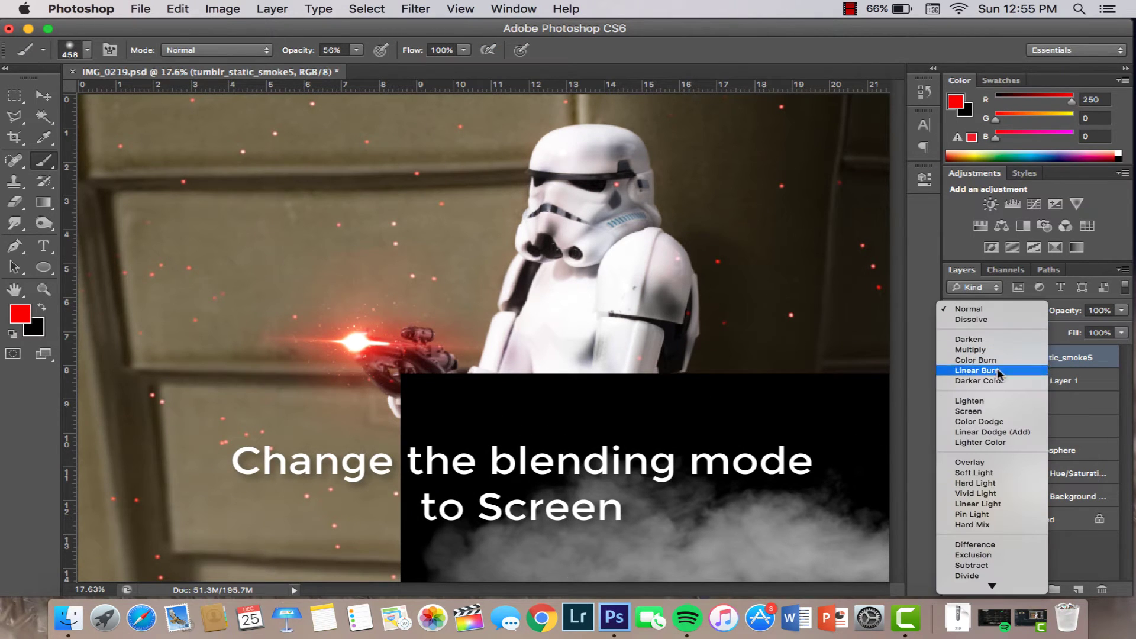
click(999, 411)
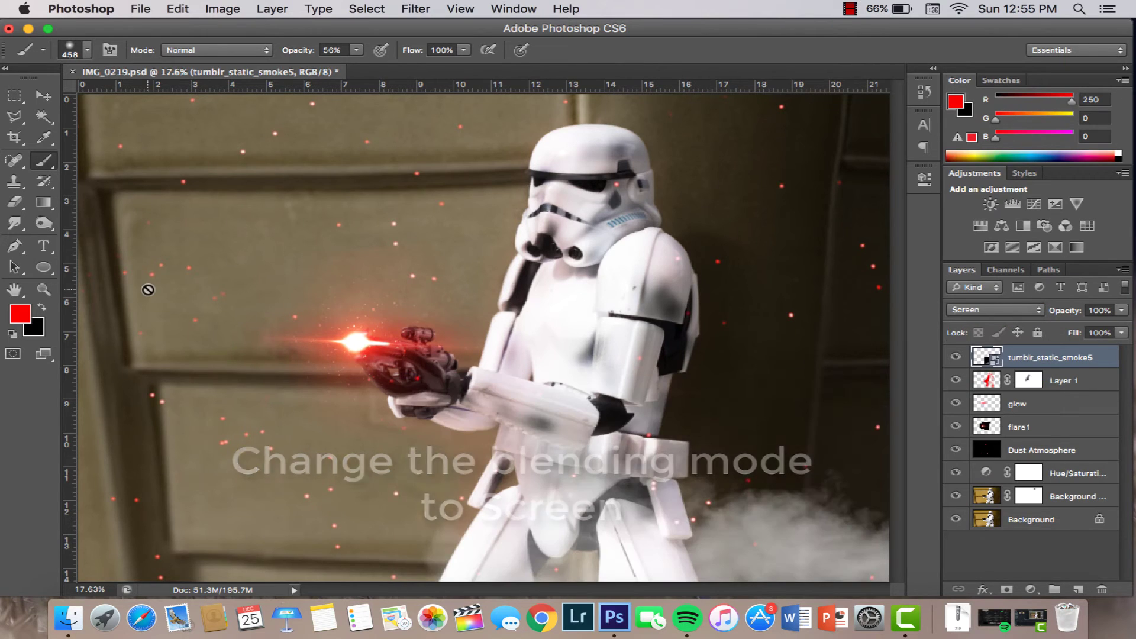
click(625, 491)
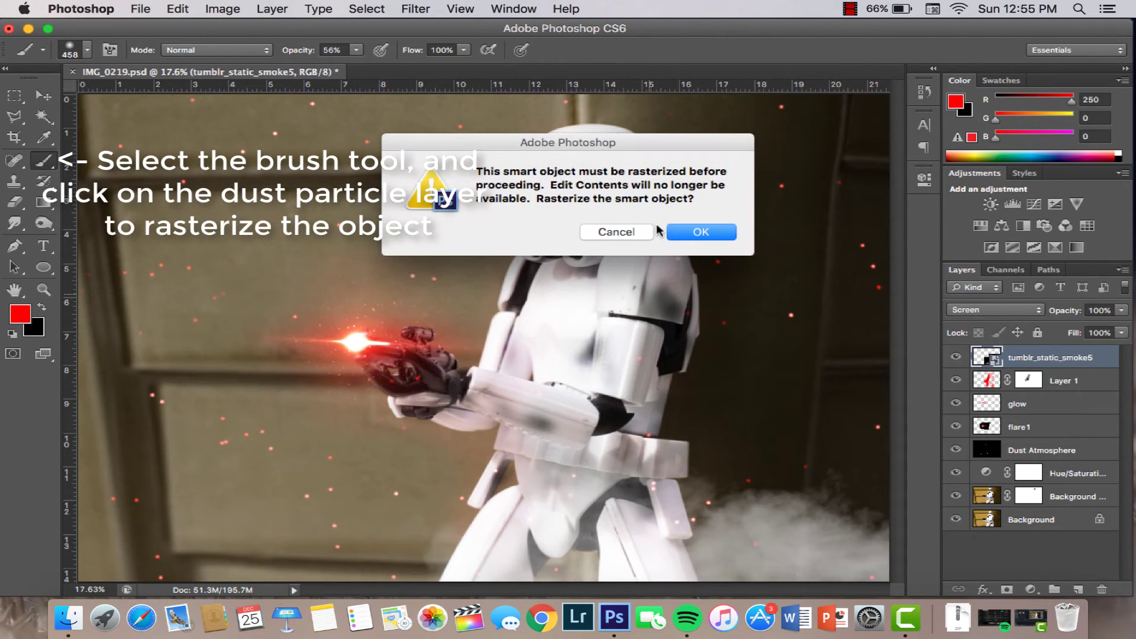
click(699, 233)
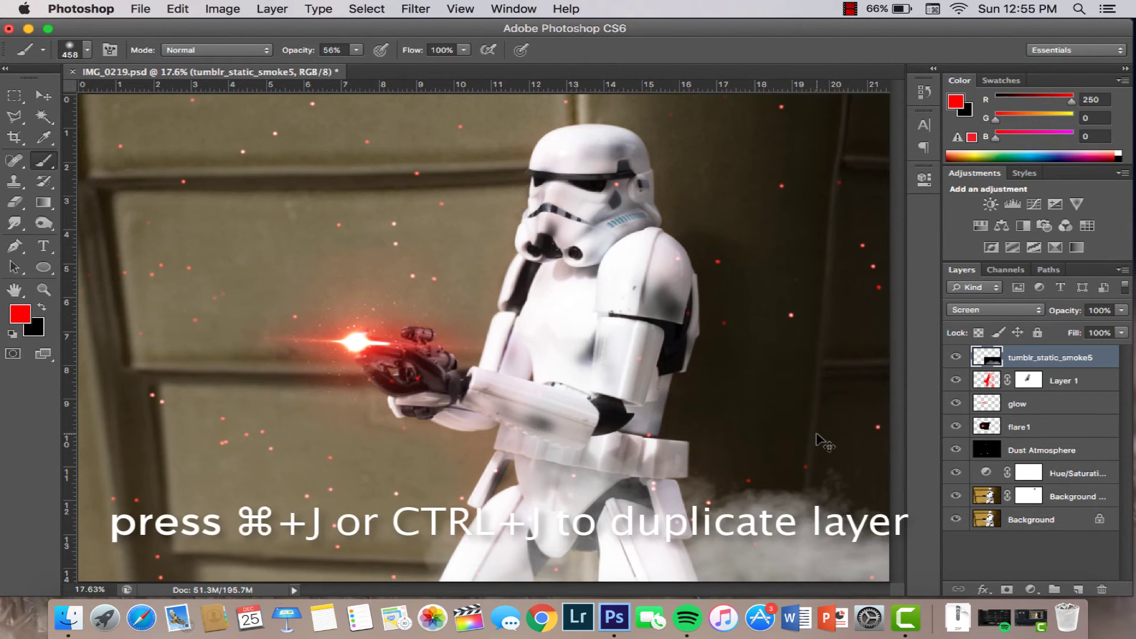
Step: Duplicate the smoke, flip the copy horizontally and place it along the bottom-left ground
key(super+j)
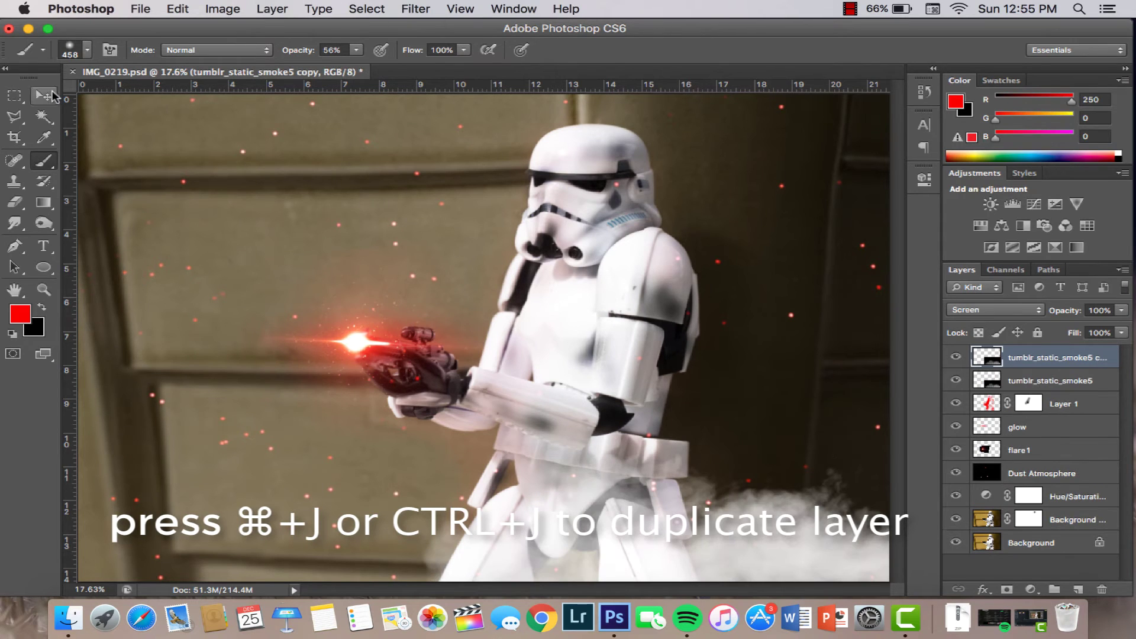
click(52, 93)
drag(679, 560, 191, 557)
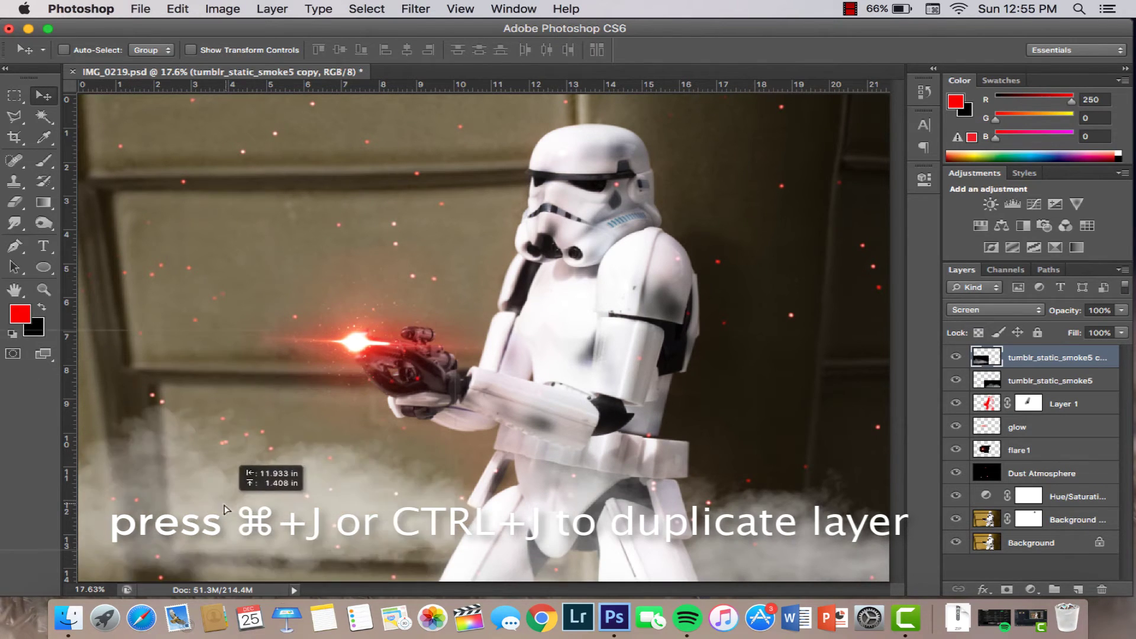
key(super+t)
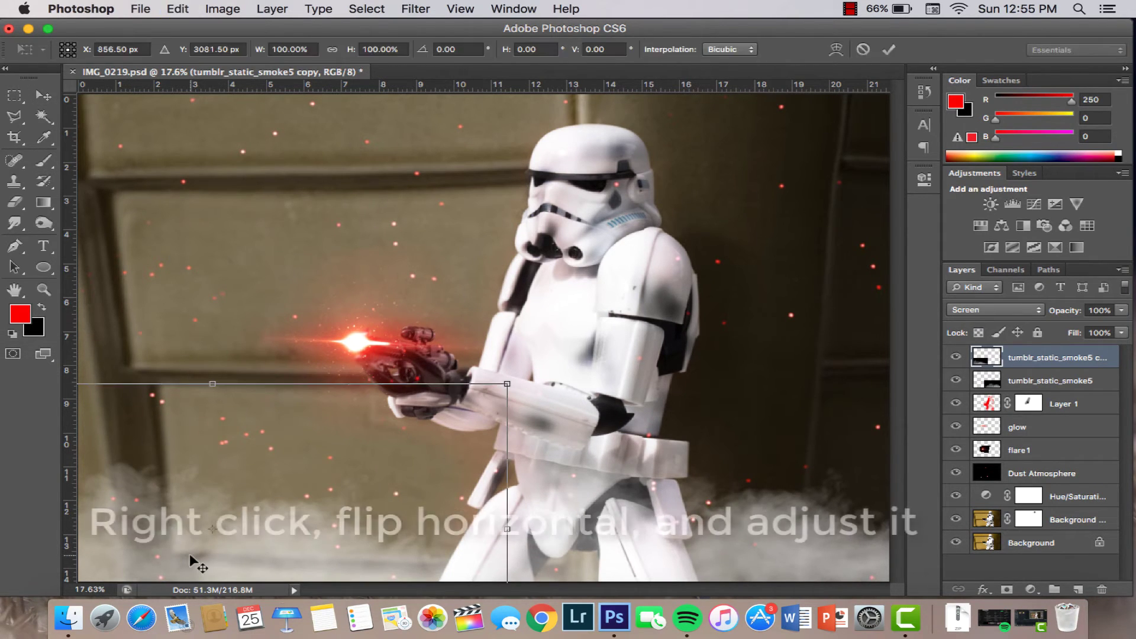
drag(190, 553, 404, 275)
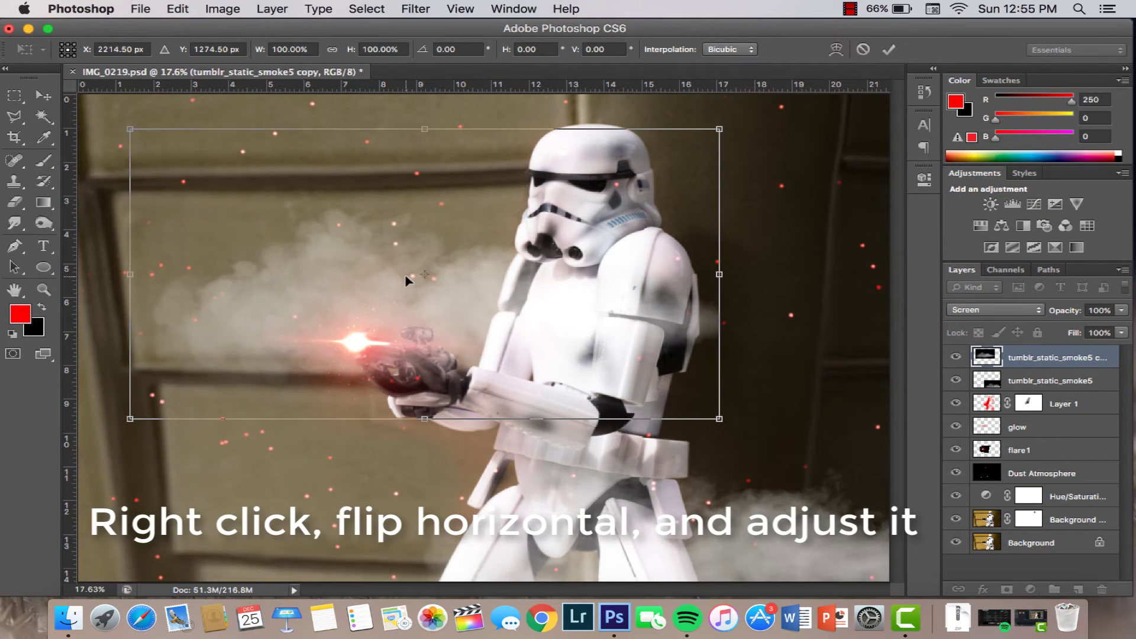
right_click(368, 287)
click(424, 491)
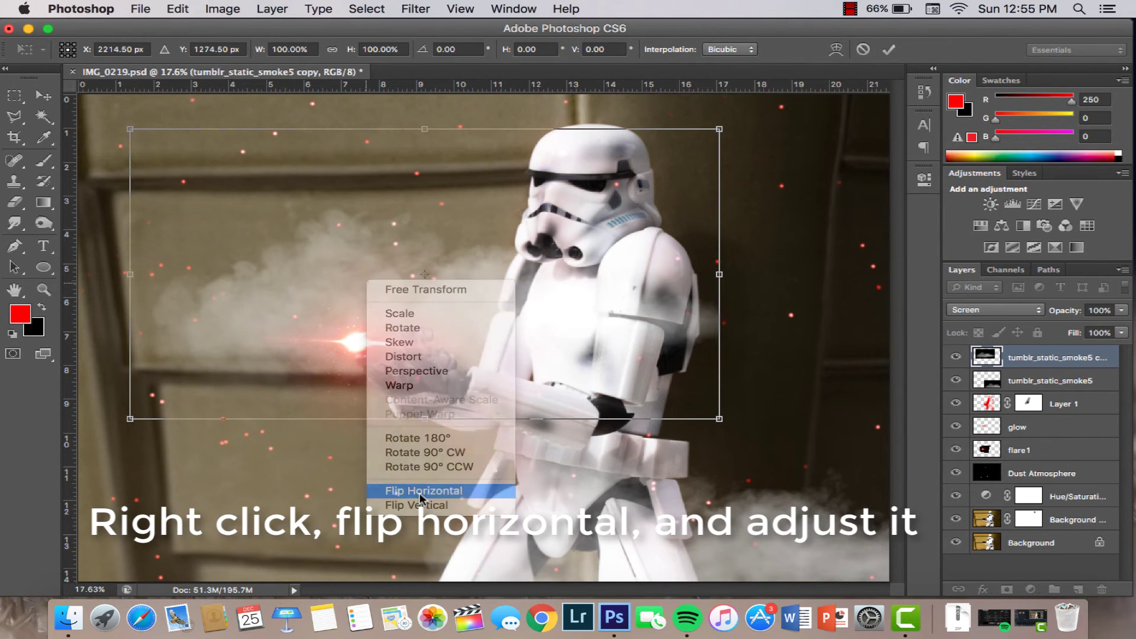
drag(511, 286, 430, 532)
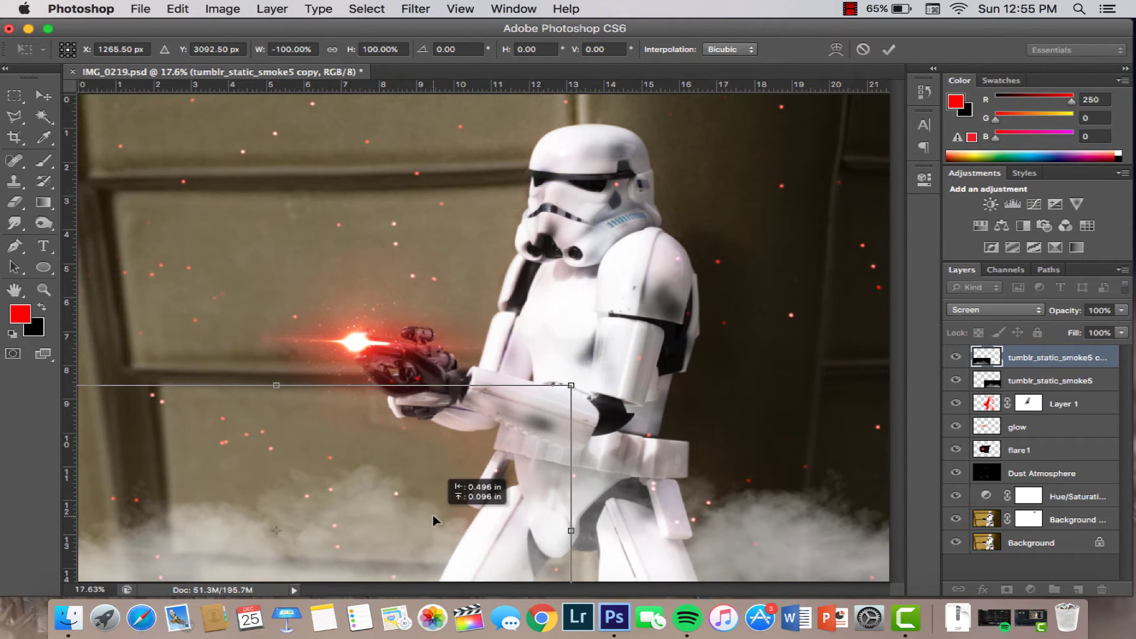
drag(430, 532, 433, 513)
key(Return)
Step: Nudge the original smoke at the lower right, then duplicate the top smoke copy
click(1050, 380)
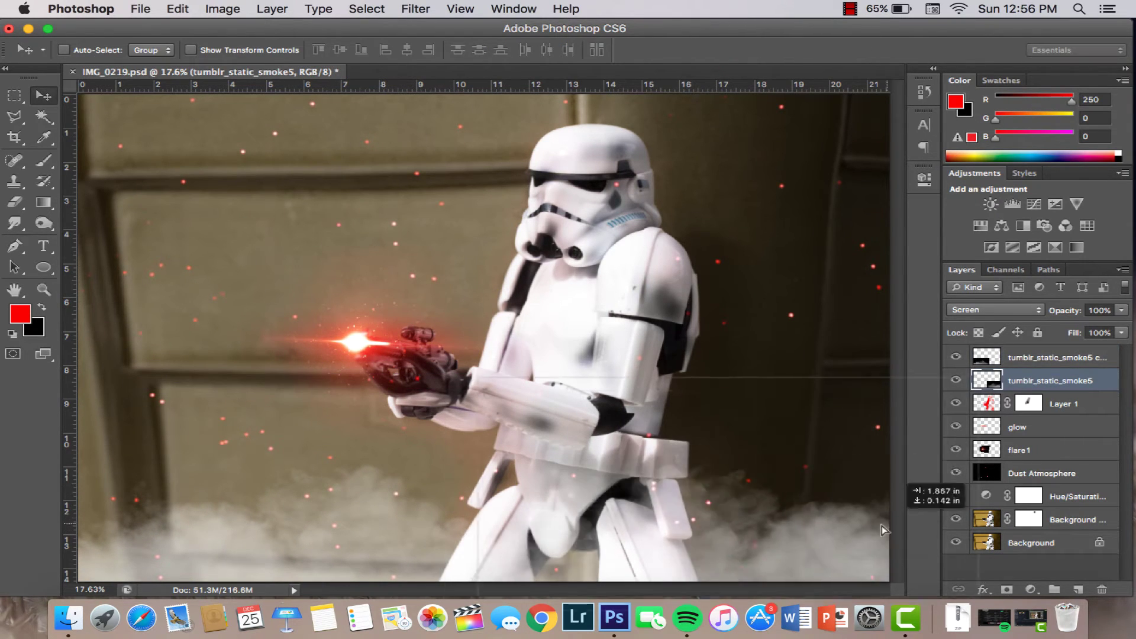
drag(882, 525, 837, 545)
click(1026, 358)
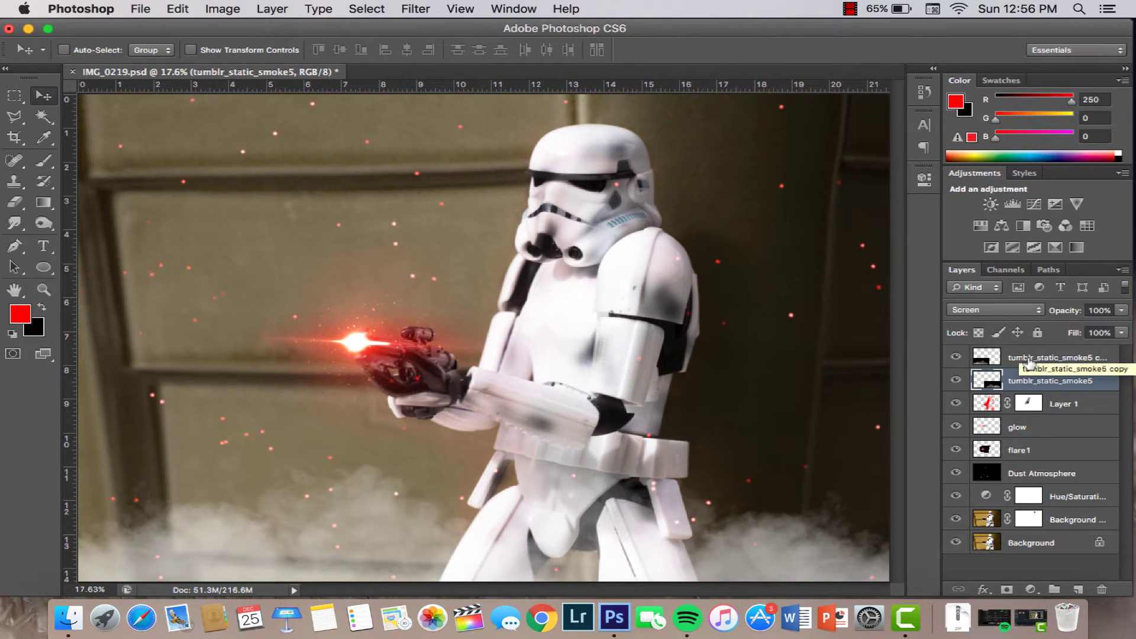
key(super+j)
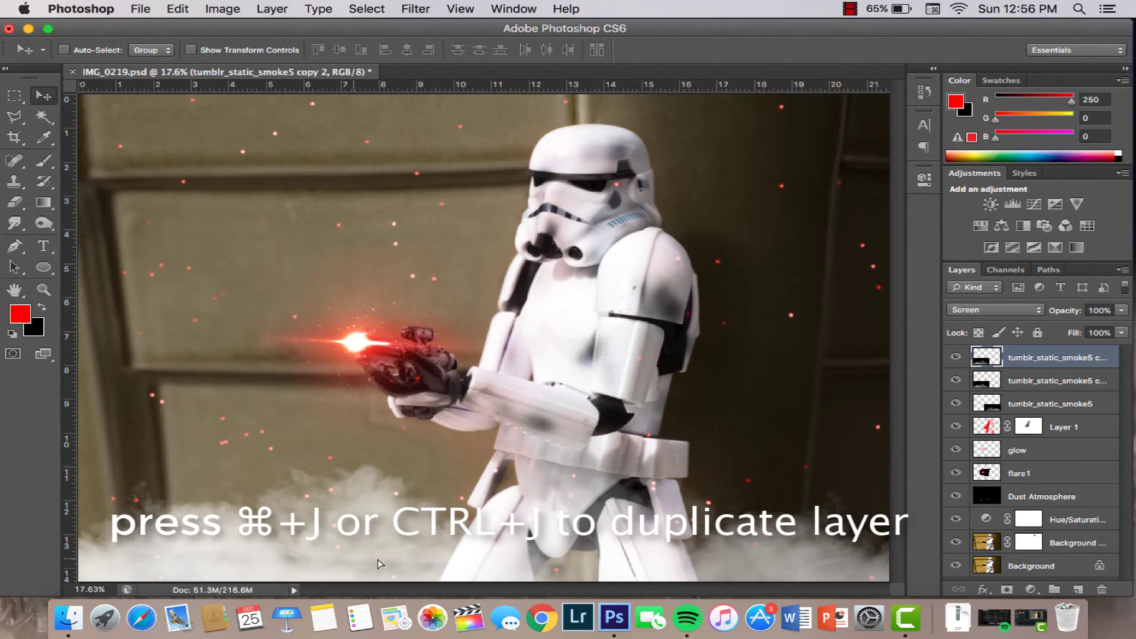
Step: Distort the second smoke copy into a taller, slanted haze rising around the trooper's legs and waist
mouse_move(686, 568)
mouse_down()
mouse_move(716, 453)
mouse_move(545, 469)
mouse_up()
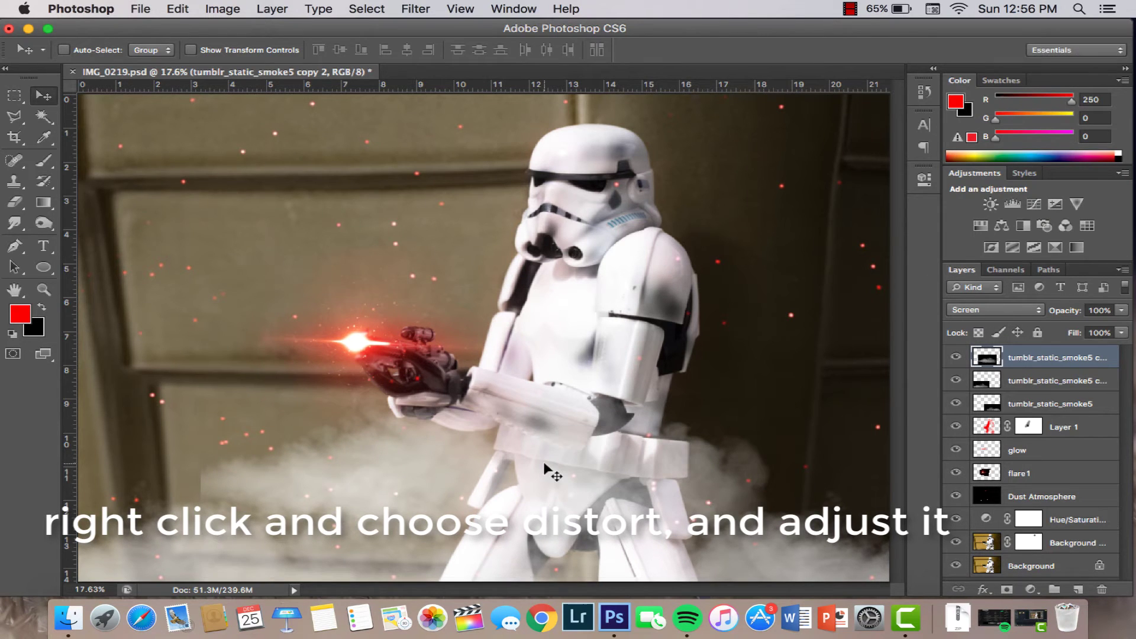
key(super+t)
right_click(545, 467)
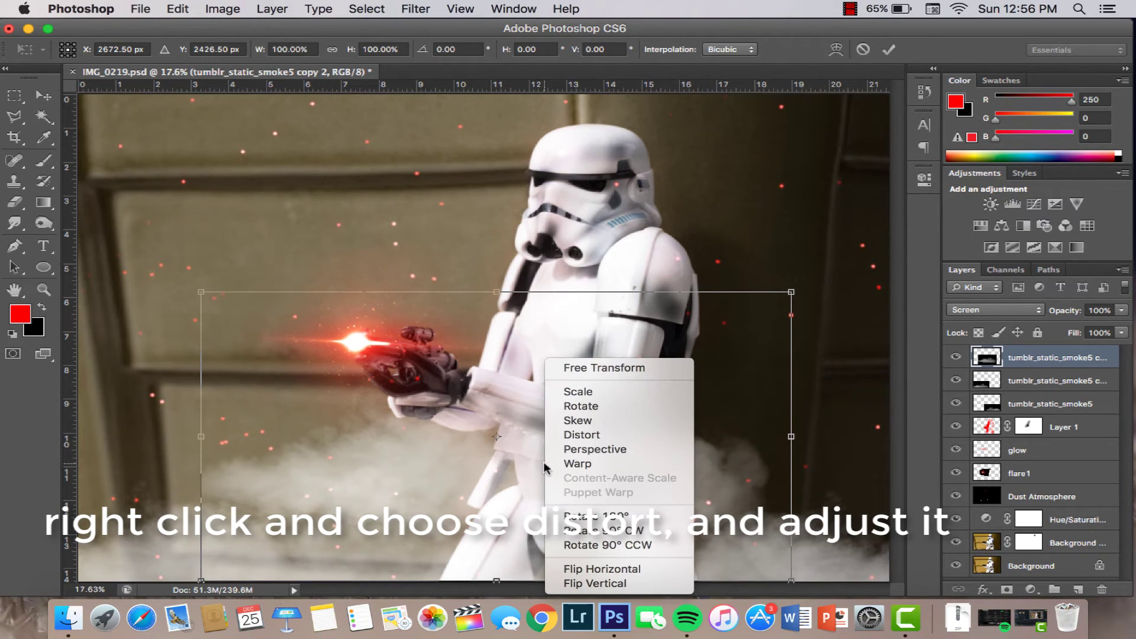
click(581, 434)
drag(649, 424, 669, 345)
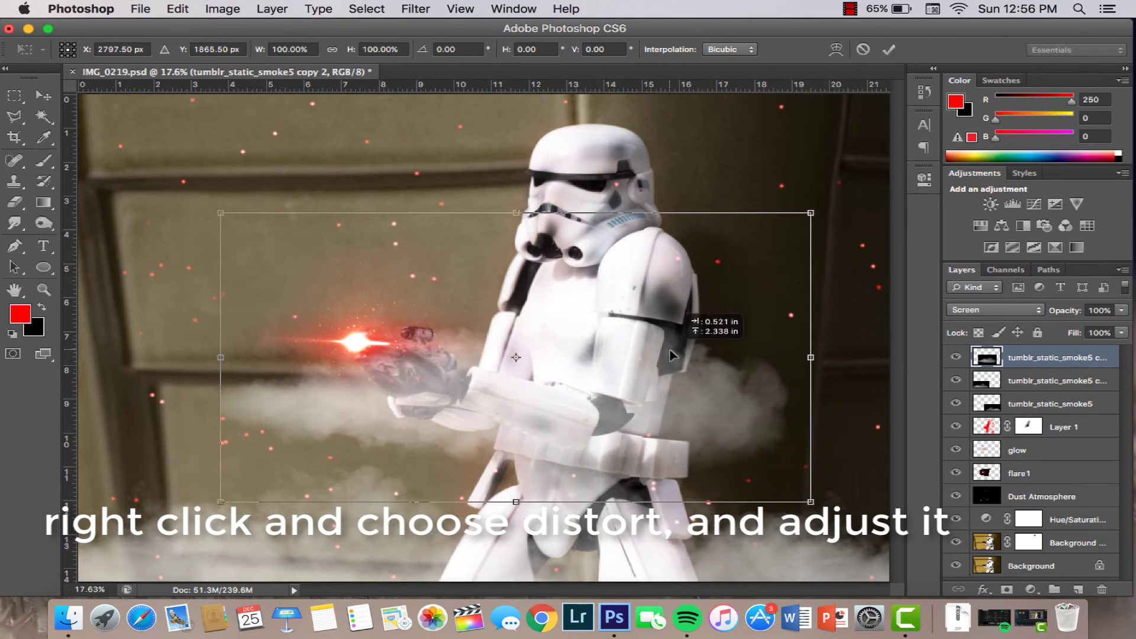
drag(220, 502, 323, 620)
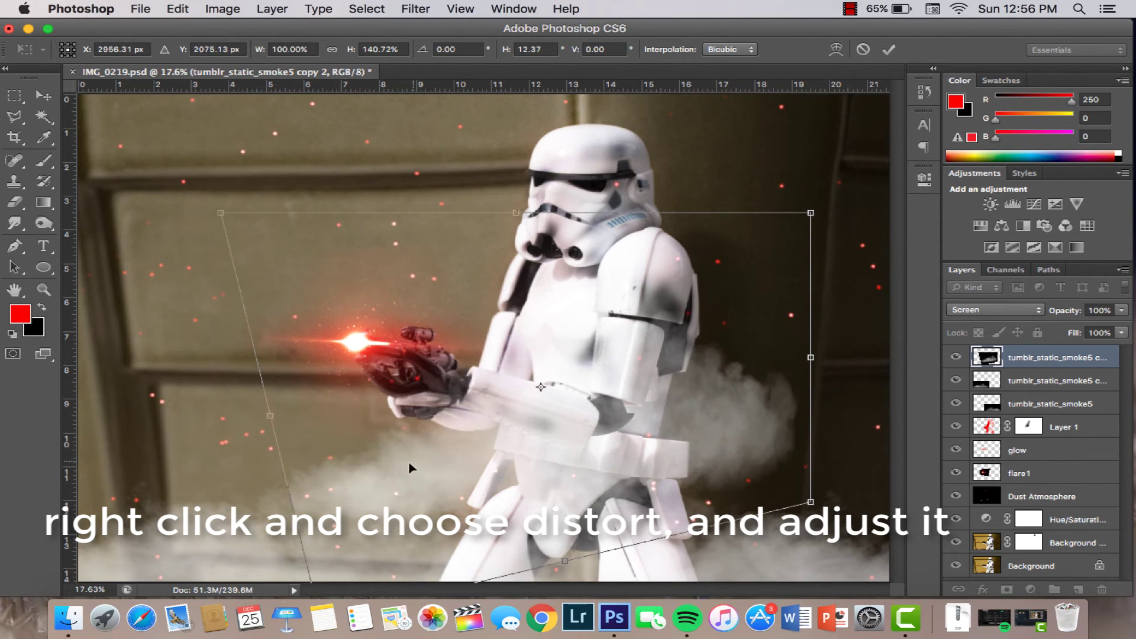
drag(420, 430, 408, 459)
drag(799, 530, 918, 611)
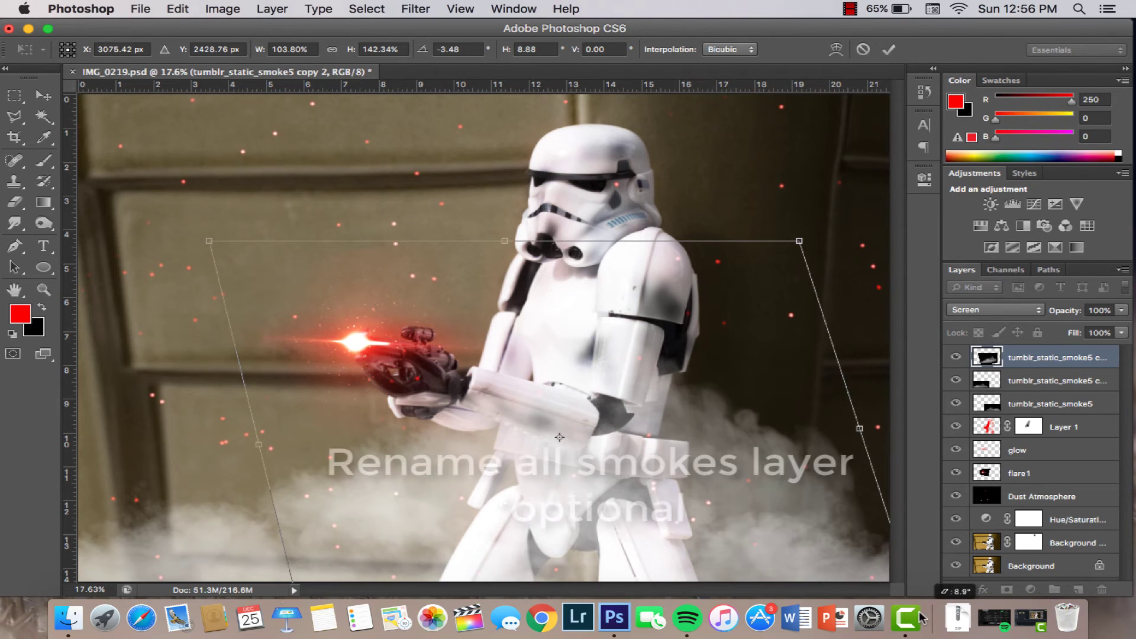
key(Return)
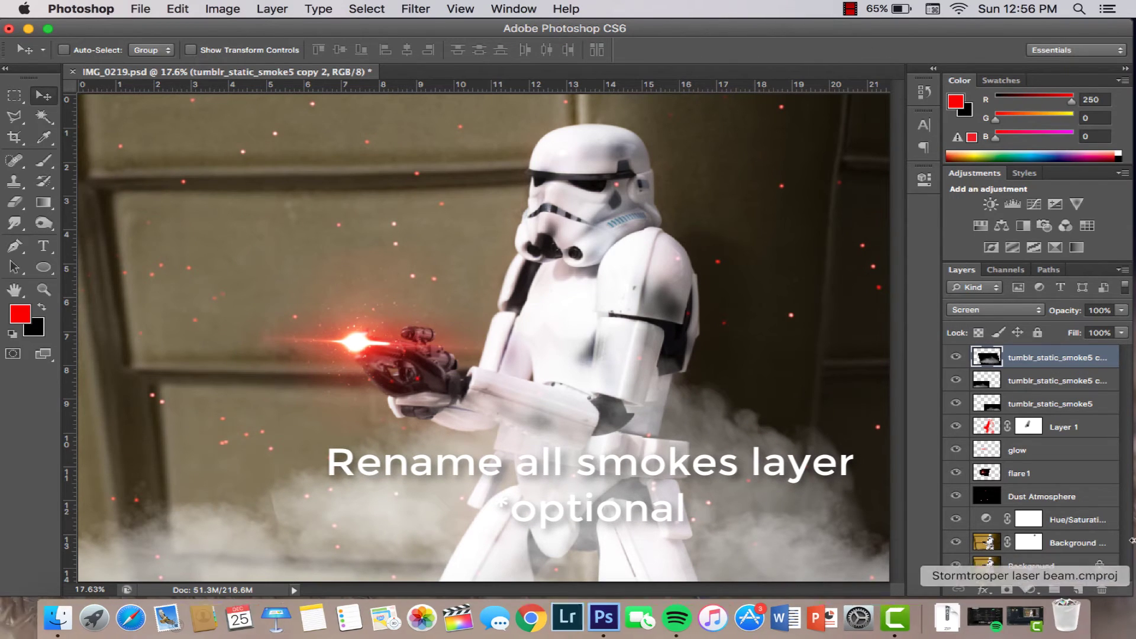
Step: Rename the tumblr_static_smoke5 layers to smoke1, smoke2 and smoke 3 from bottom to top
double_click(1051, 404)
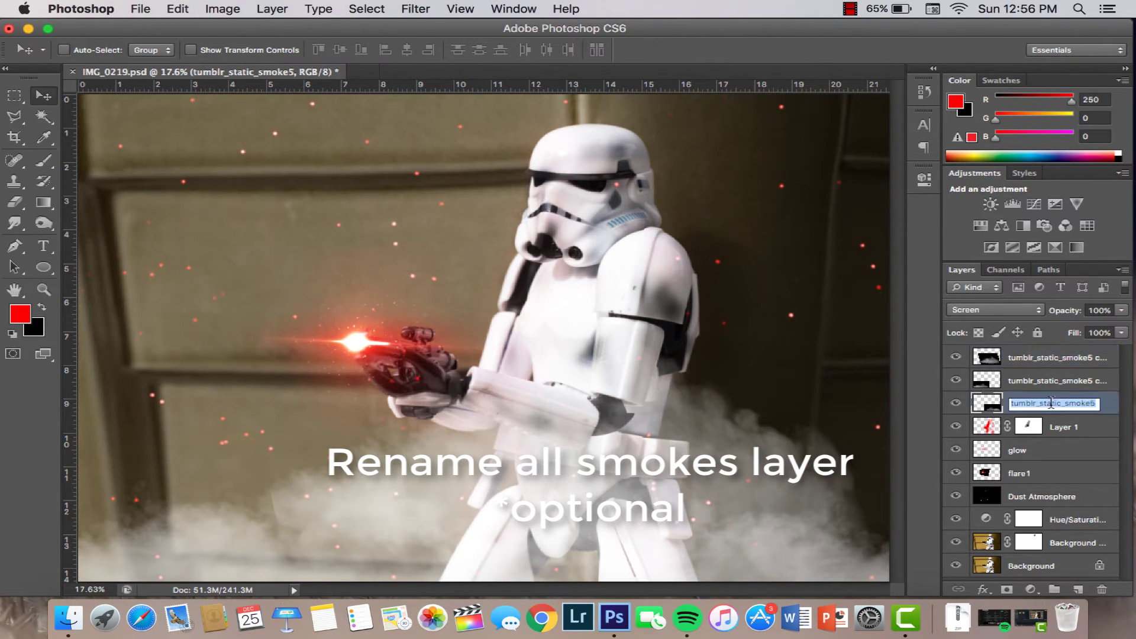
text(smoke1)
double_click(1046, 383)
text(sm)
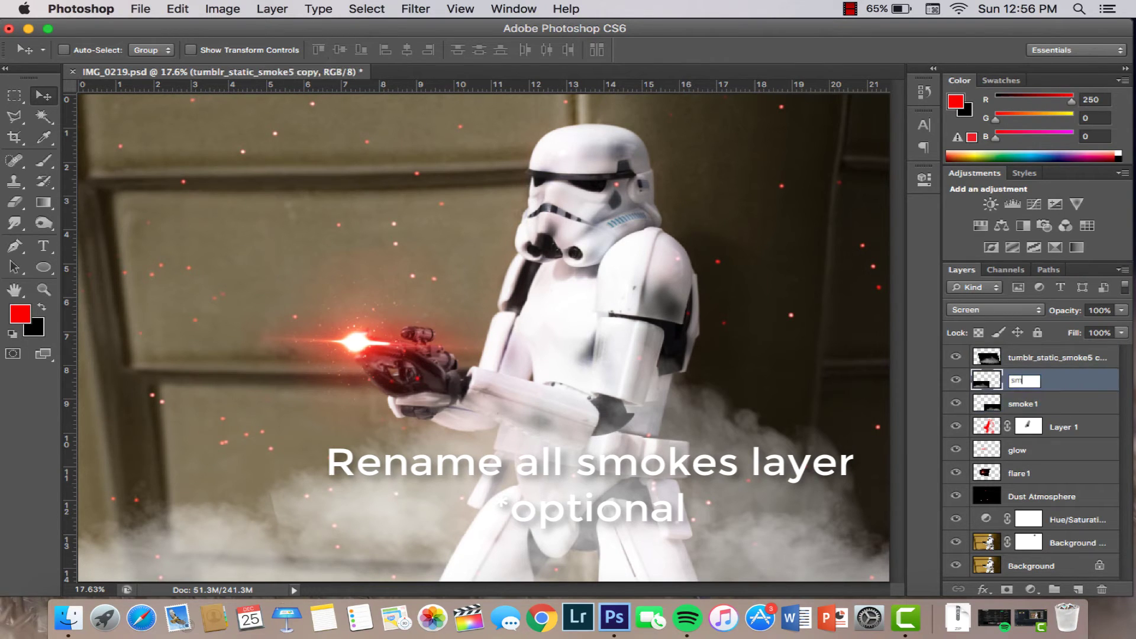
double_click(1050, 358)
text(smoke)
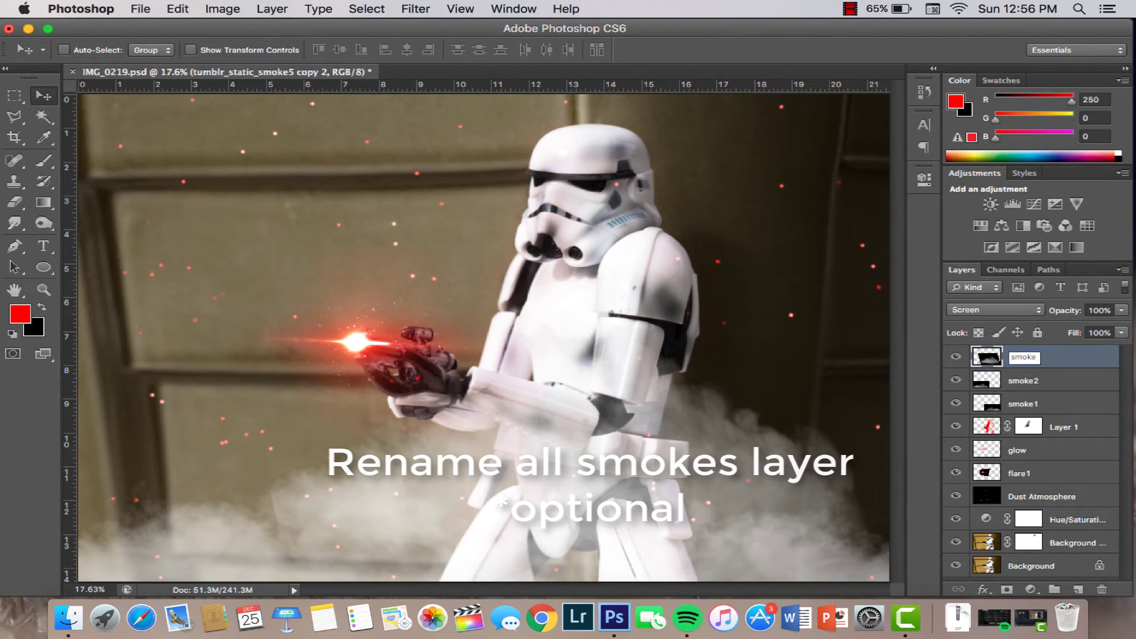
text( 3)
key(Return)
Step: Add a layer mask to smoke 3 and brush black to fade smoke over the hip and thigh
click(1006, 590)
key(d)
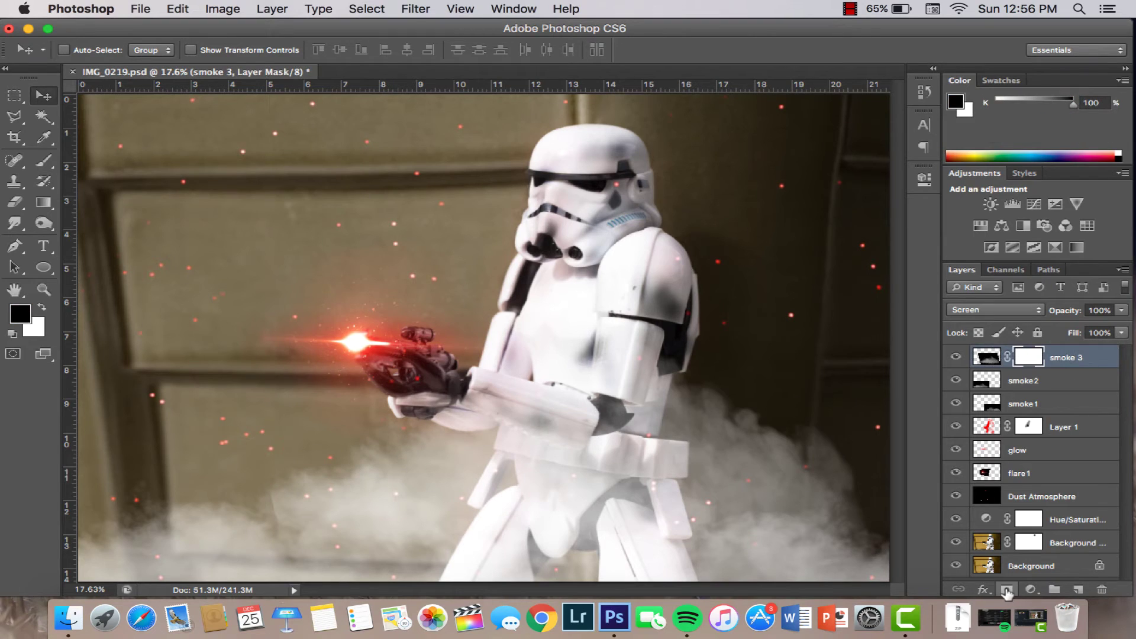
click(46, 166)
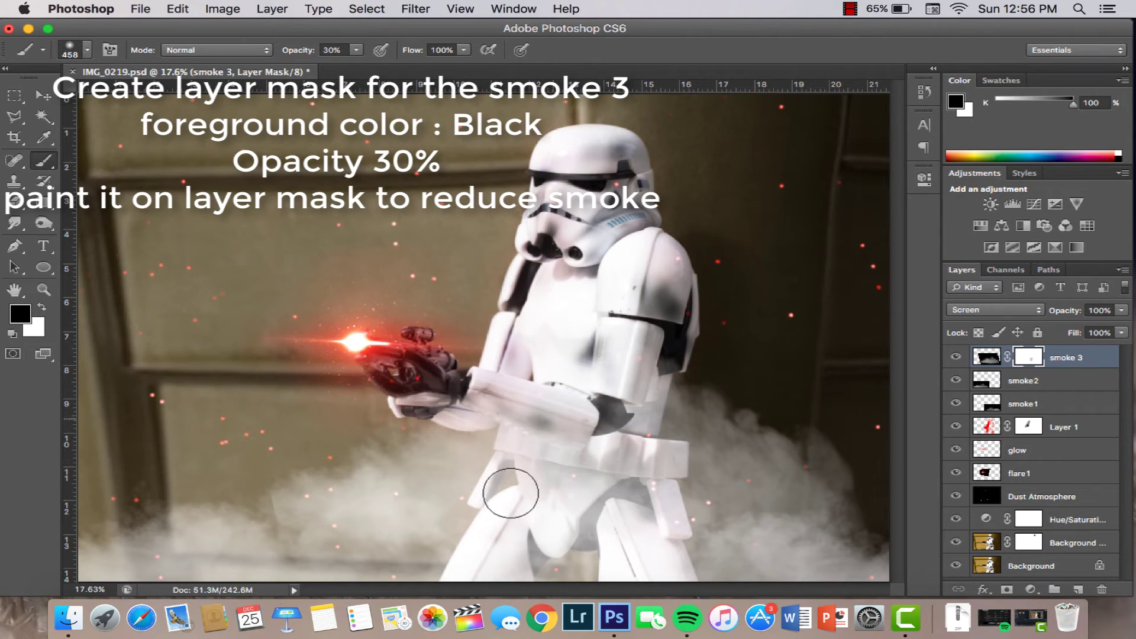
mouse_move(507, 486)
mouse_down()
mouse_move(500, 495)
mouse_move(654, 465)
mouse_up()
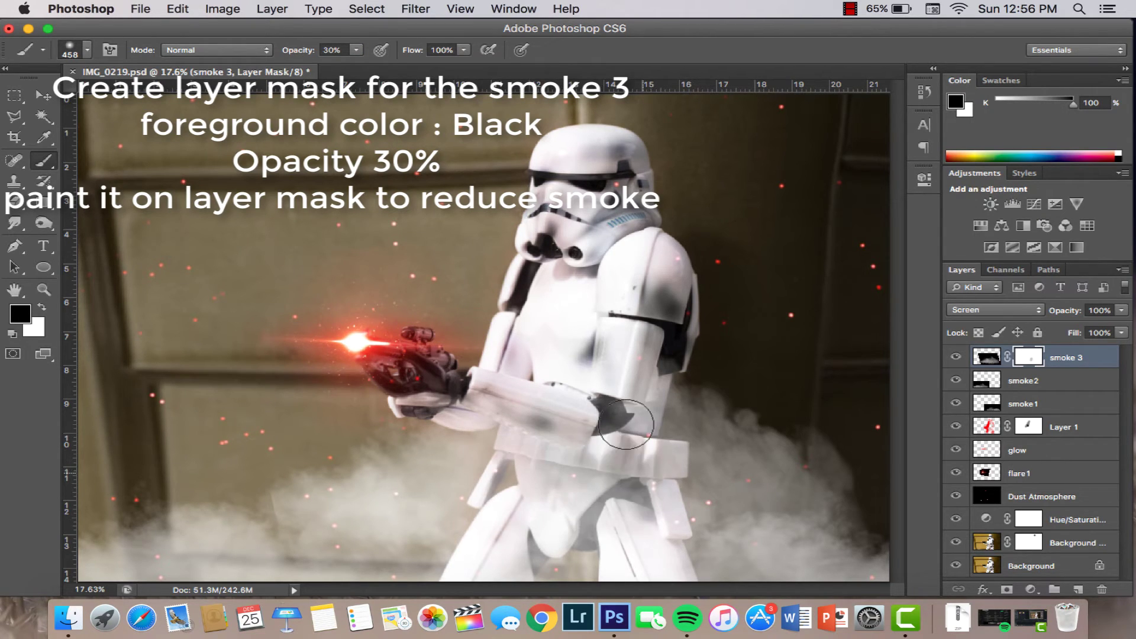
mouse_move(614, 402)
mouse_down()
mouse_move(544, 405)
mouse_move(463, 477)
mouse_move(532, 411)
mouse_move(504, 540)
mouse_move(555, 473)
mouse_move(591, 479)
mouse_move(541, 500)
mouse_up()
Step: Restore some smoke around the thigh with white, then fade more beside the belt and hip
click(42, 308)
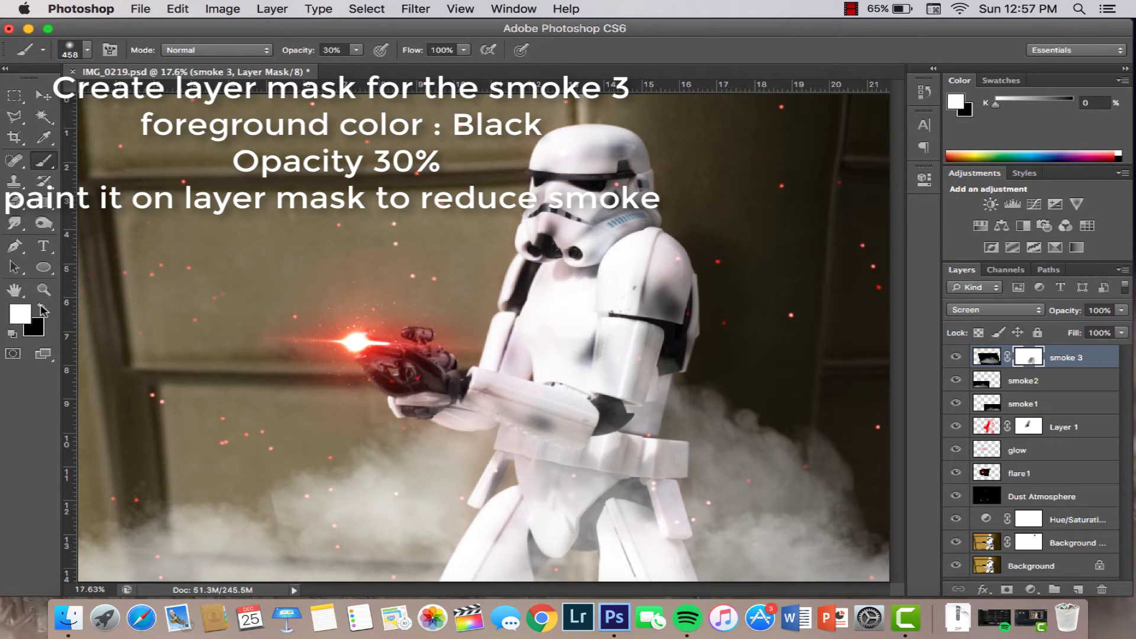
mouse_move(467, 464)
mouse_down()
mouse_move(494, 431)
mouse_move(456, 507)
mouse_move(495, 482)
mouse_move(547, 520)
mouse_move(667, 454)
mouse_up()
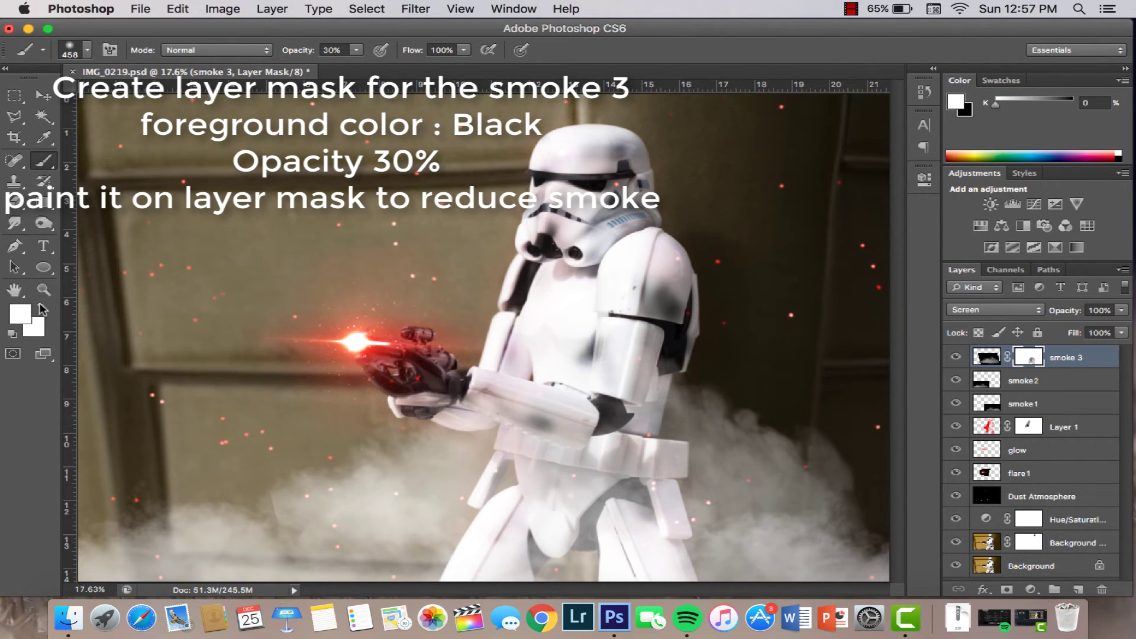
click(42, 308)
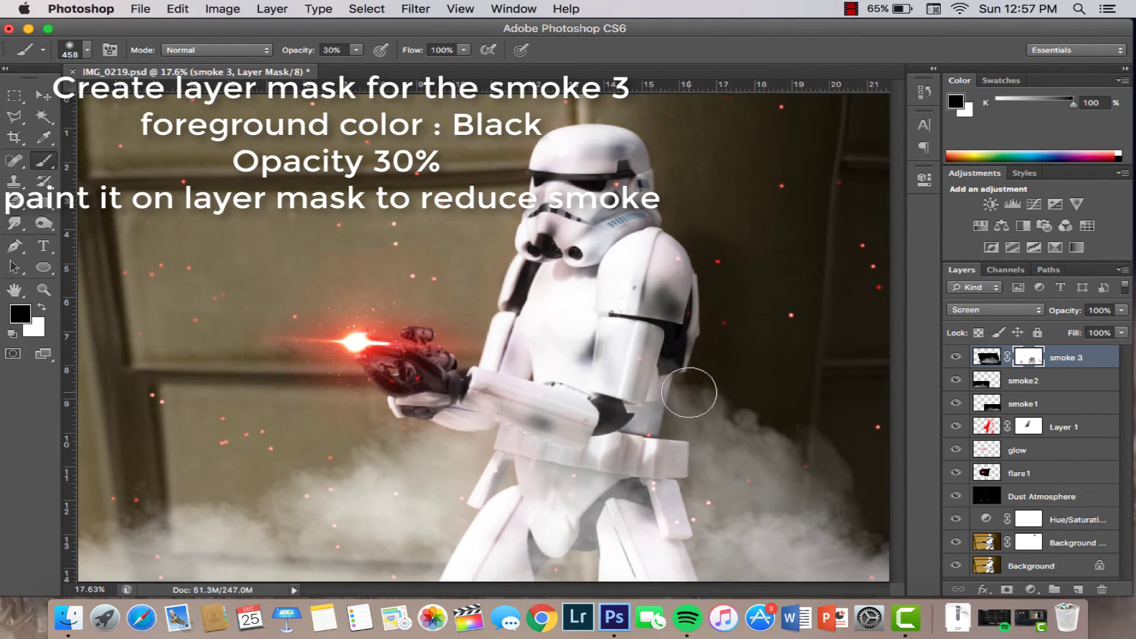
drag(694, 388, 713, 402)
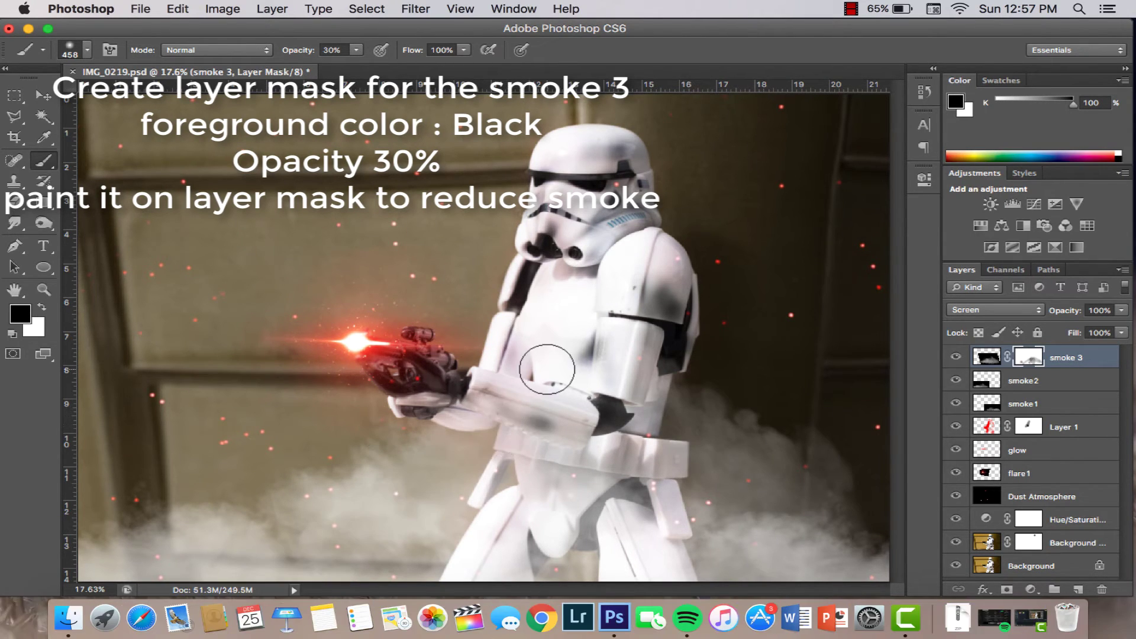
drag(529, 448, 520, 400)
key(v)
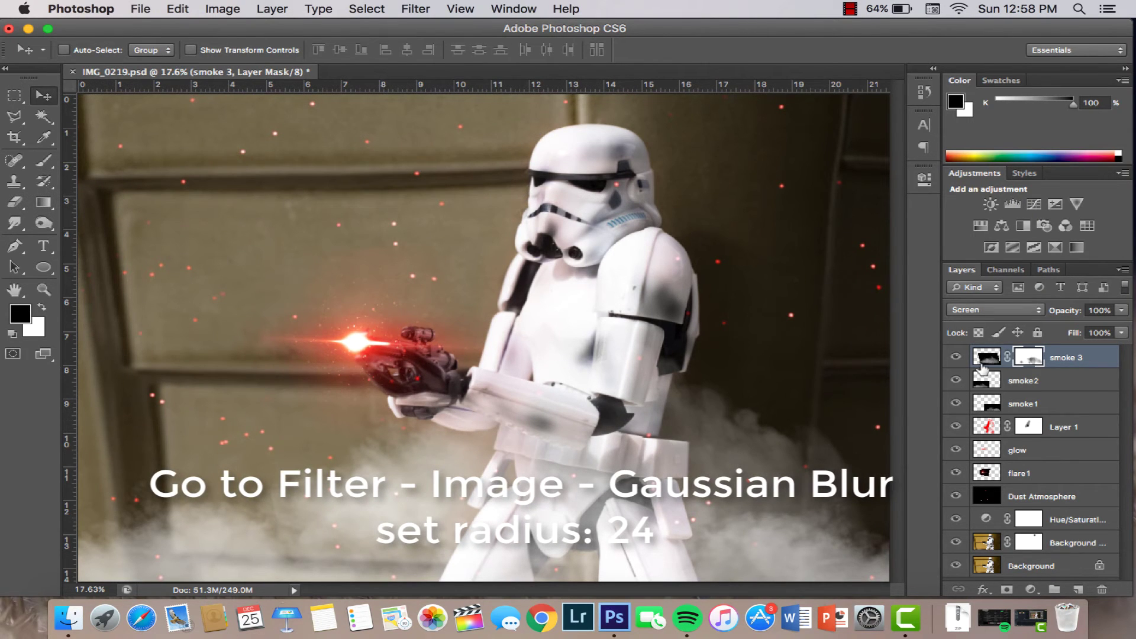
Step: Apply a Gaussian Blur of about 32 pixels to smoke 3's pixels
click(981, 366)
click(417, 10)
mouse_move(422, 194)
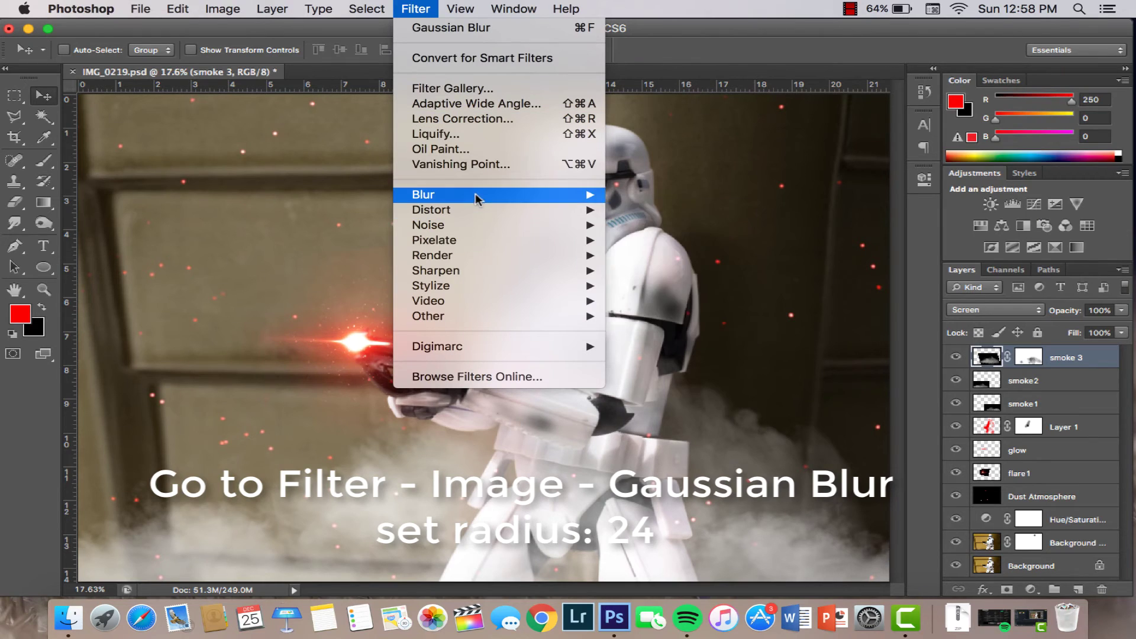
click(669, 316)
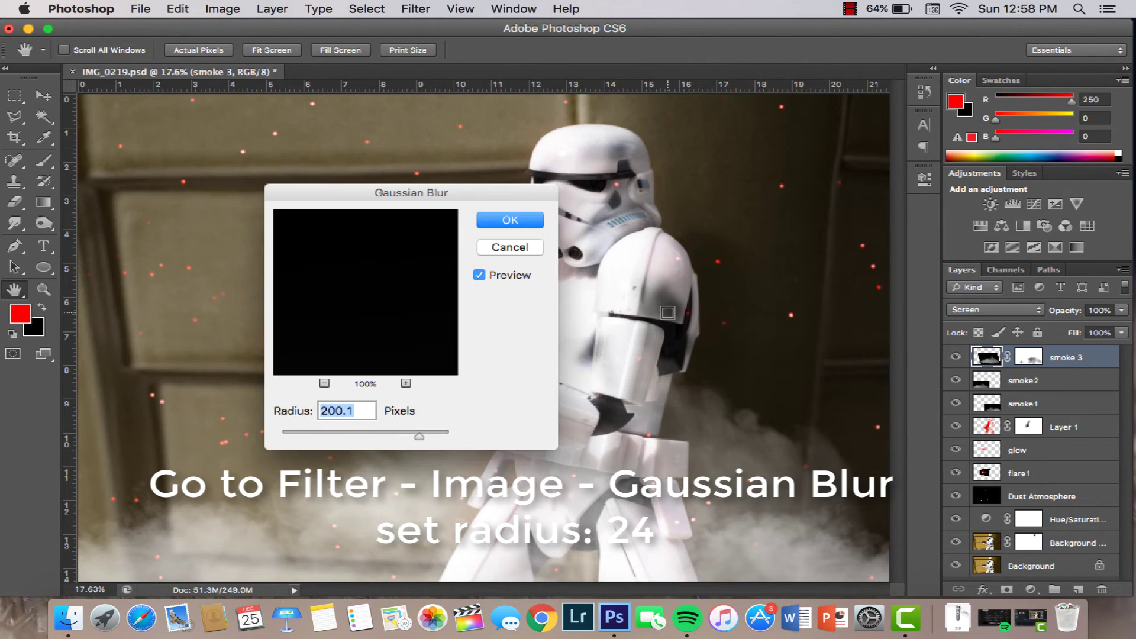
click(336, 432)
drag(369, 437, 384, 437)
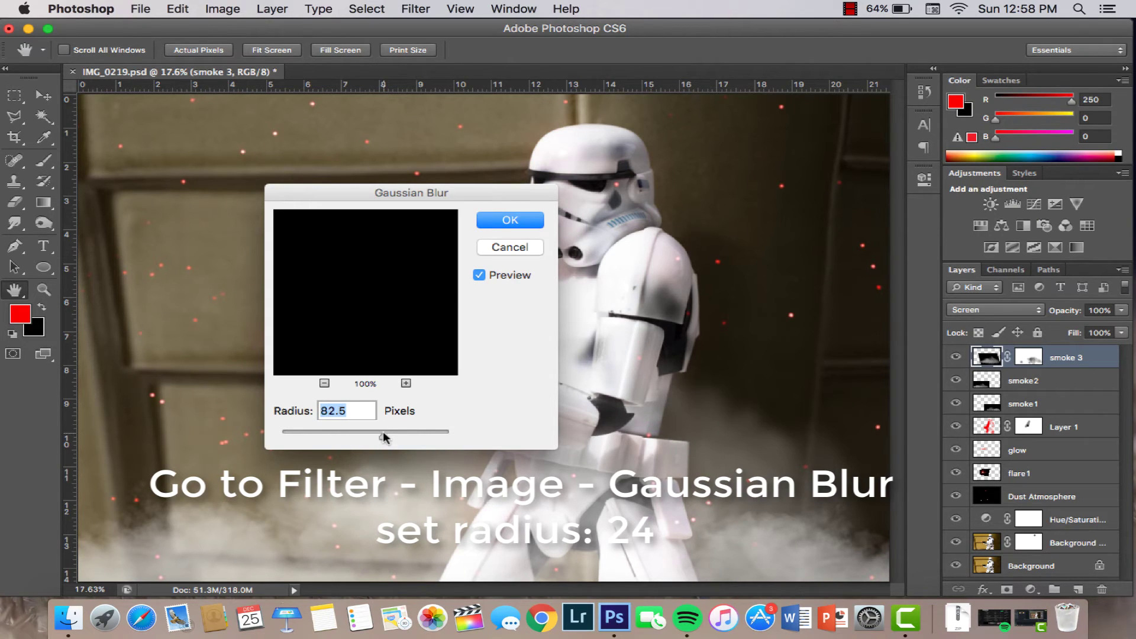
click(362, 434)
click(510, 221)
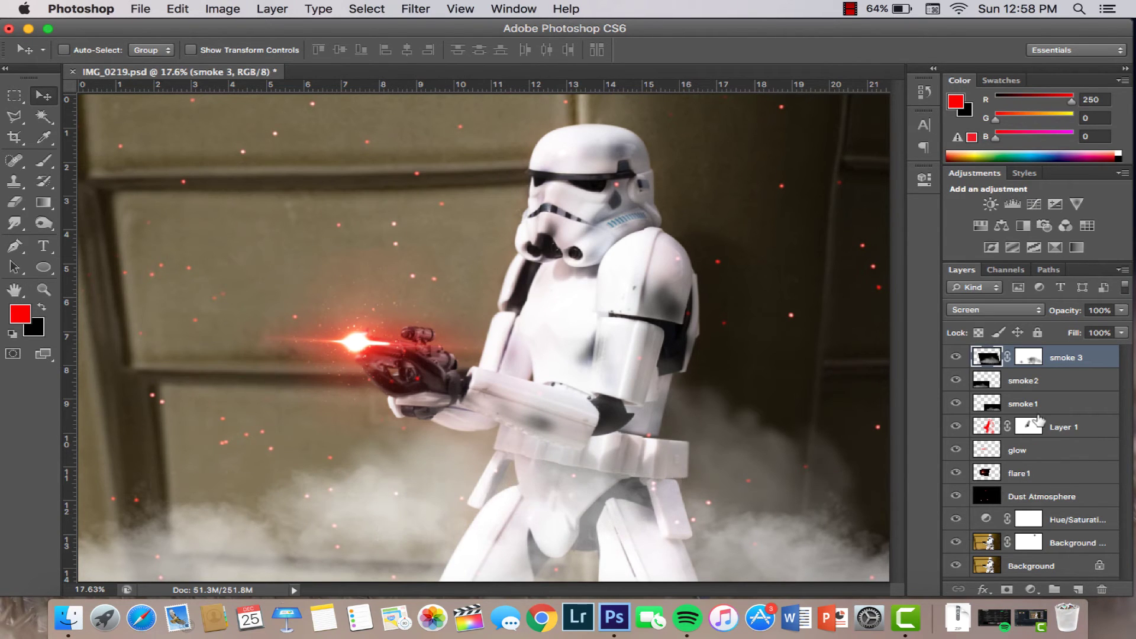
Step: Soften smoke2 with a 5-pixel Gaussian Blur
click(1047, 383)
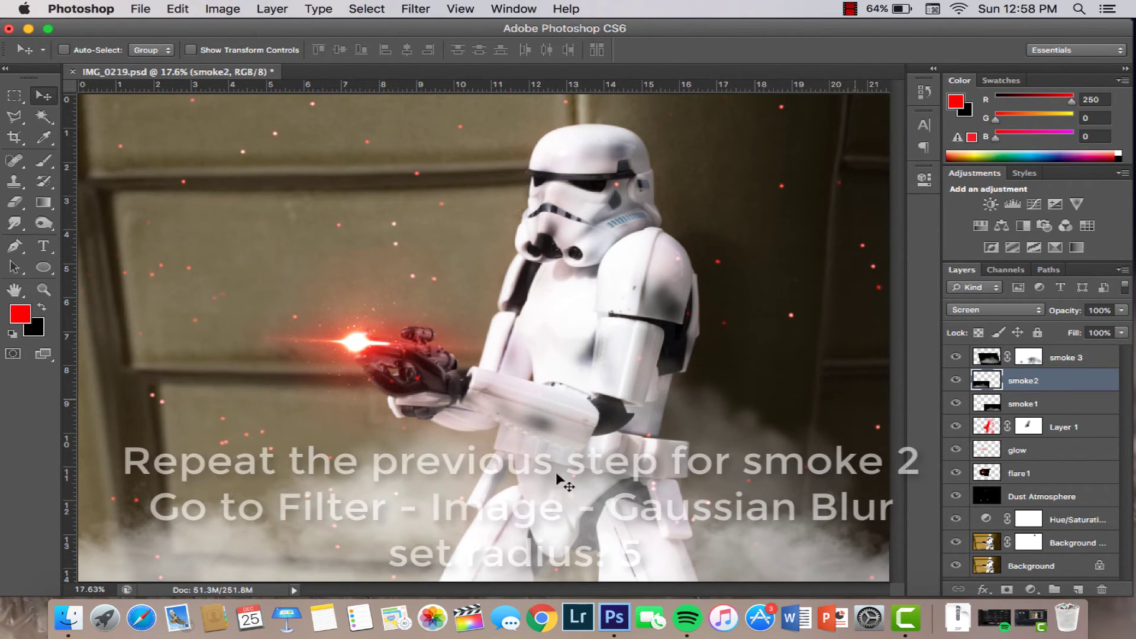
click(415, 9)
mouse_move(424, 194)
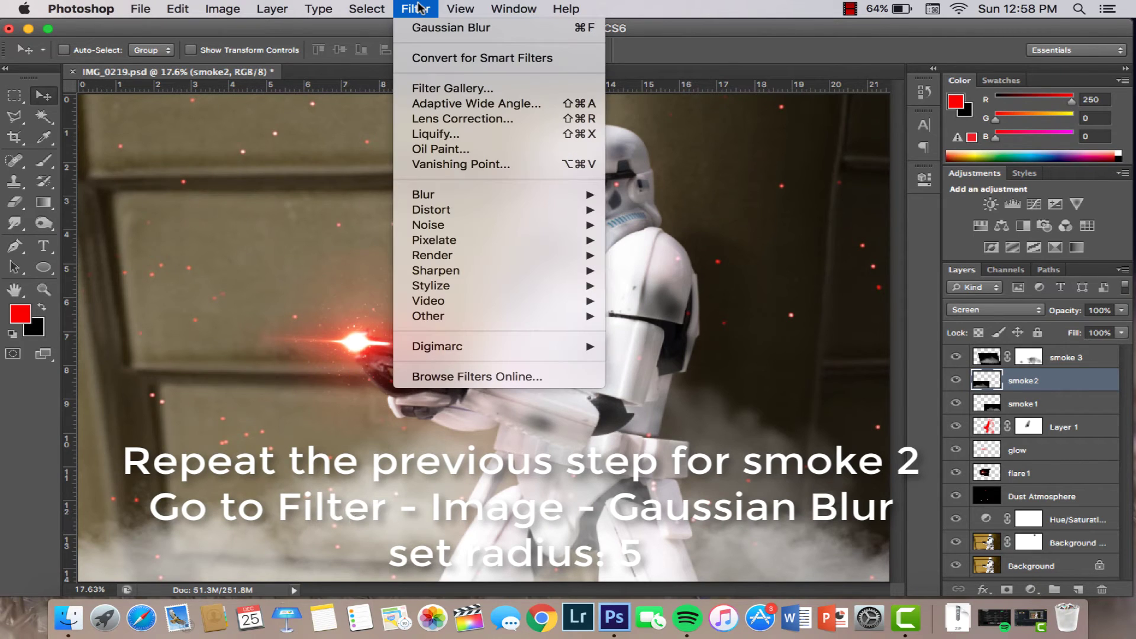
click(667, 317)
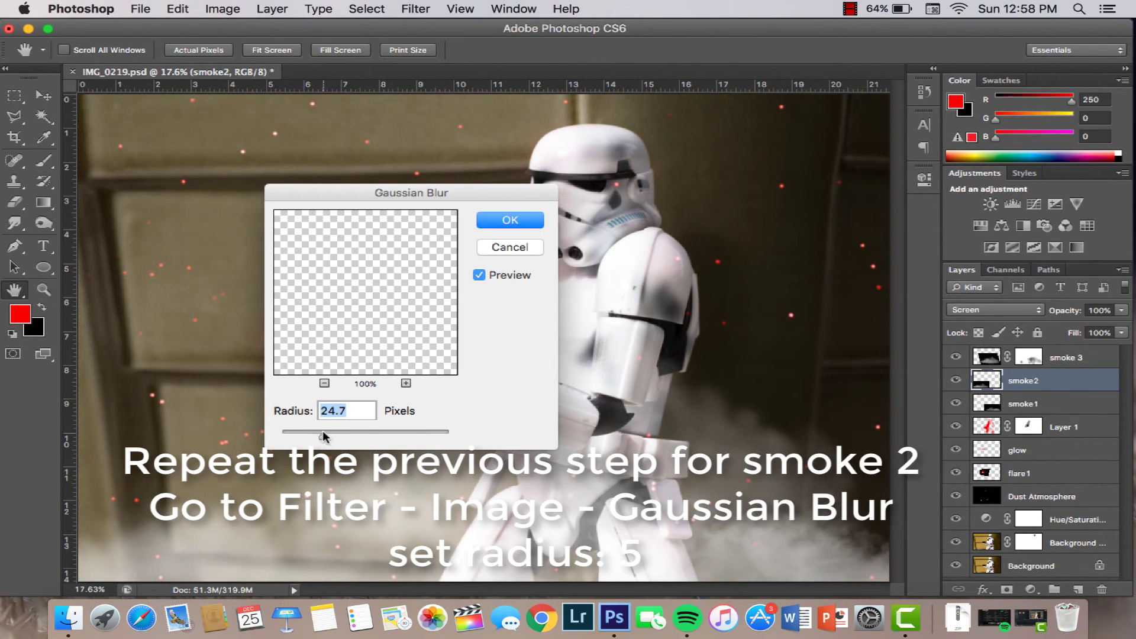
drag(322, 431, 322, 431)
text(5)
click(517, 219)
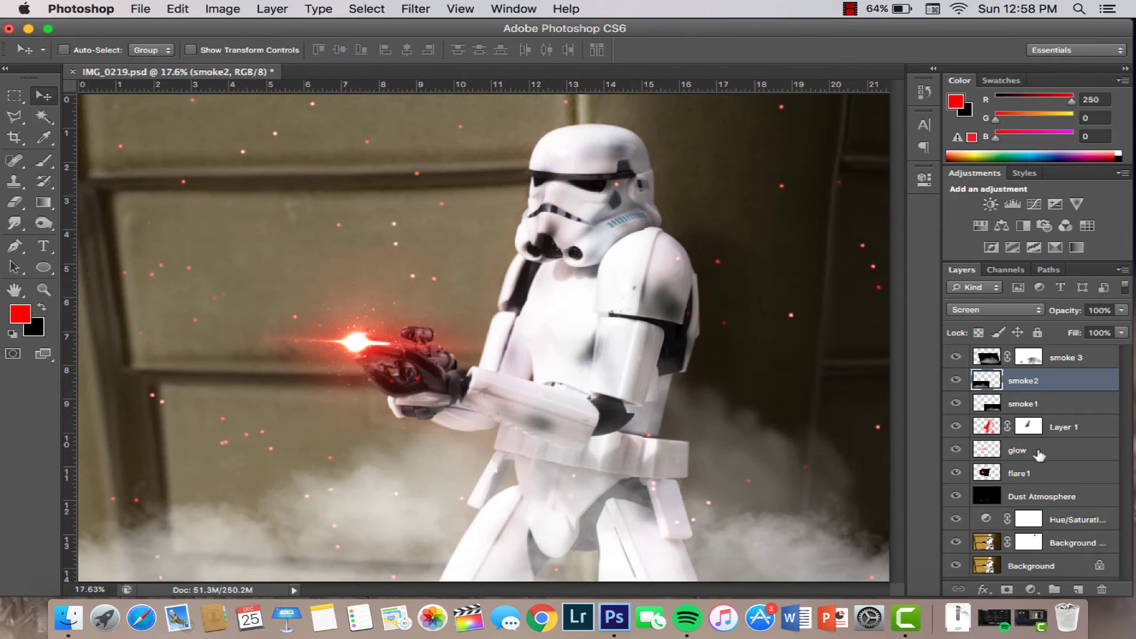
click(1045, 406)
Step: Free-transform smoke1: move it, rotate about 14° counter-clockwise and enlarge to about 118%
key(ctrl+t)
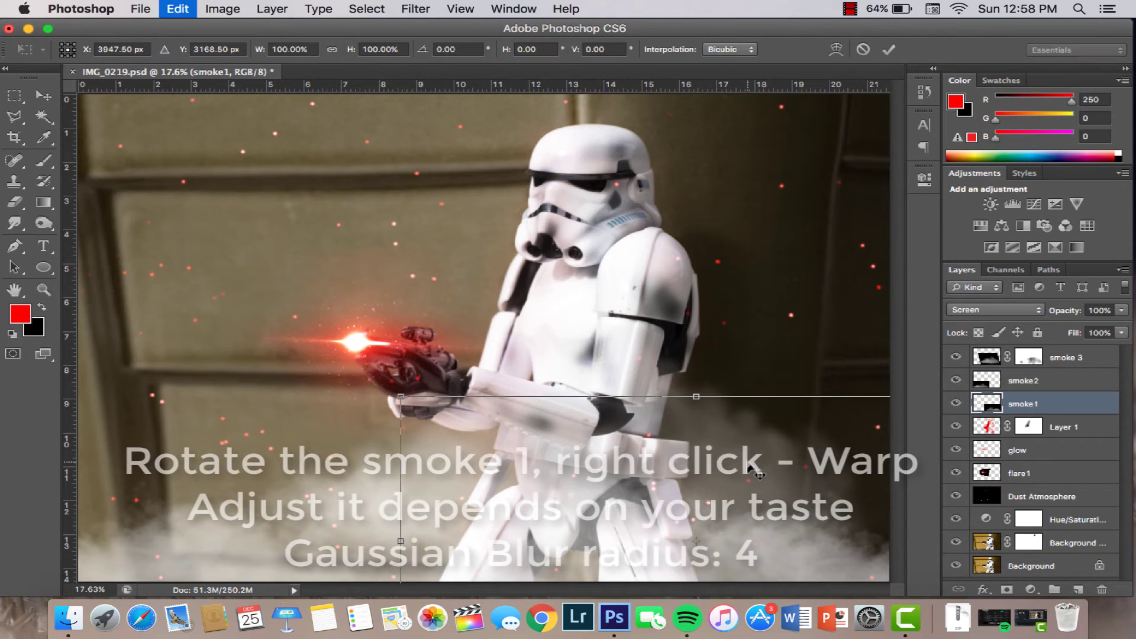
drag(695, 392, 631, 378)
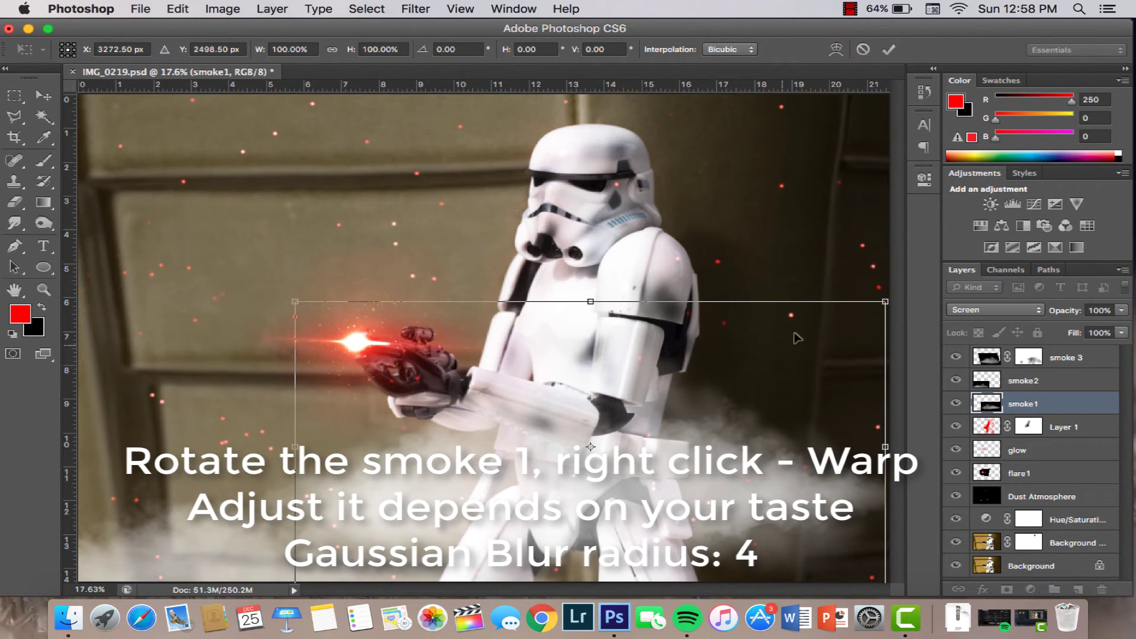
drag(889, 286, 842, 220)
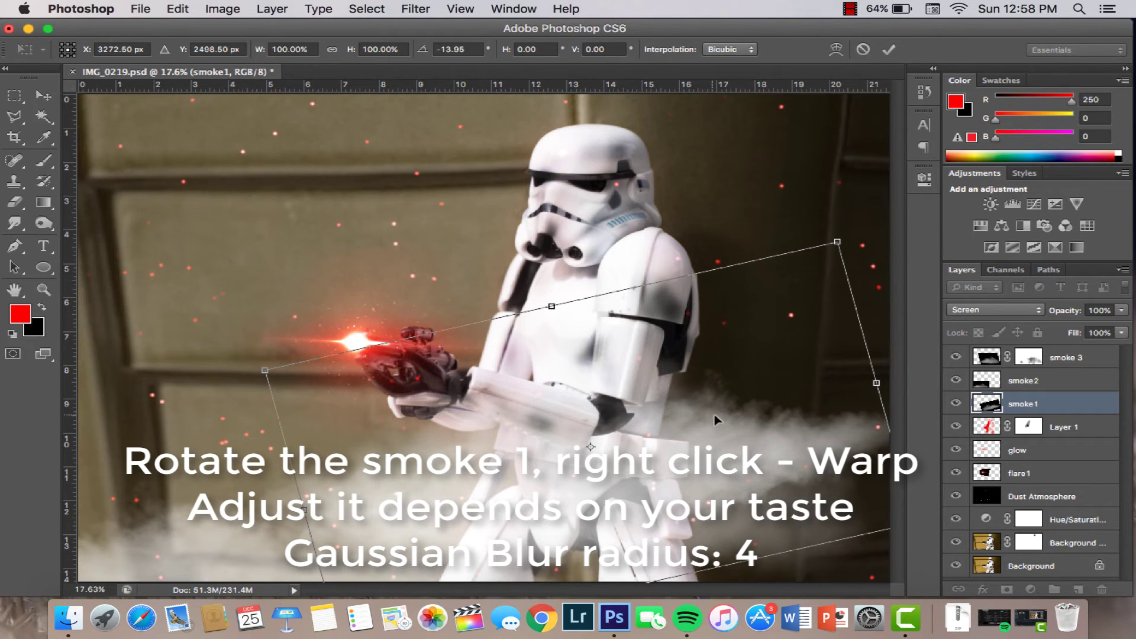
mouse_move(751, 405)
mouse_down()
mouse_move(892, 496)
mouse_move(880, 491)
mouse_up()
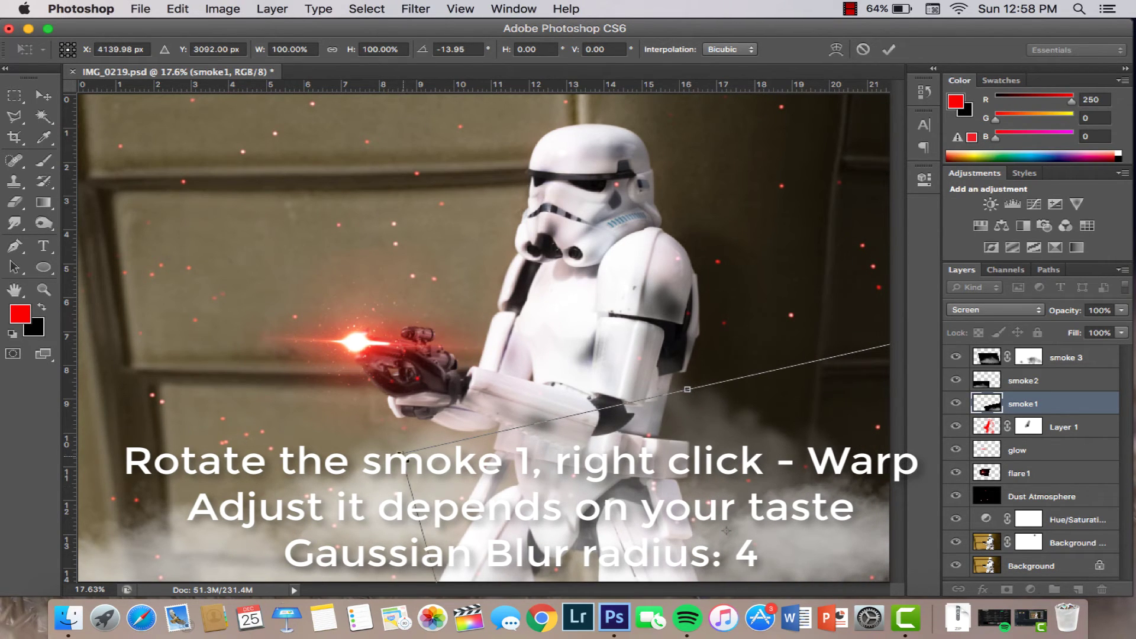
drag(400, 453, 282, 426)
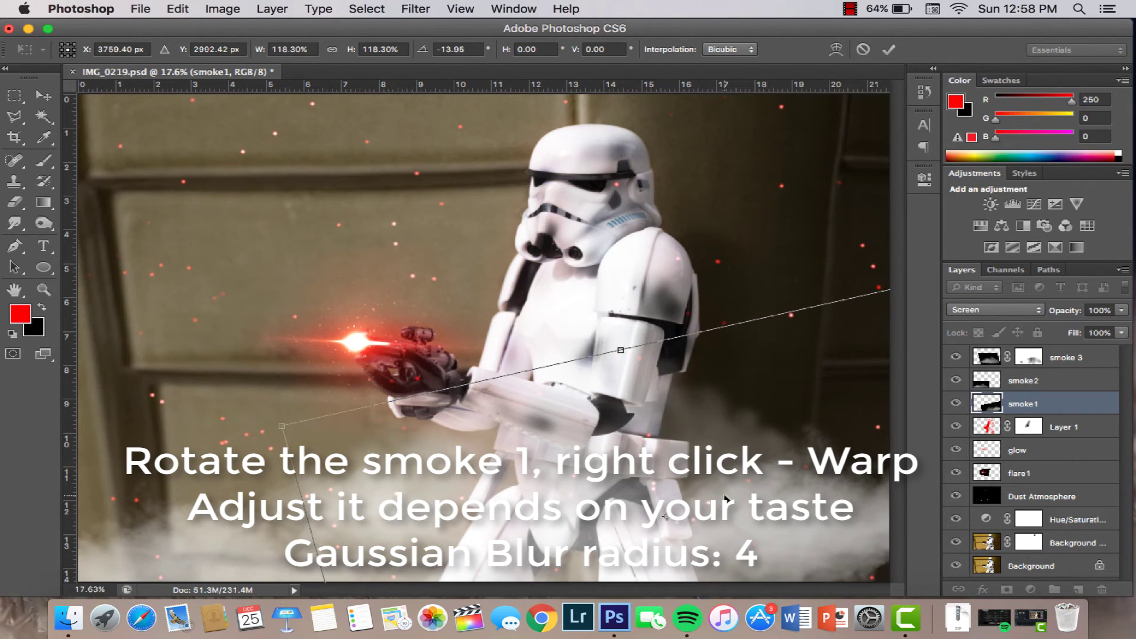
drag(670, 471, 563, 414)
Step: Warp smoke1, bending its lower right and curving its right edge
right_click(562, 414)
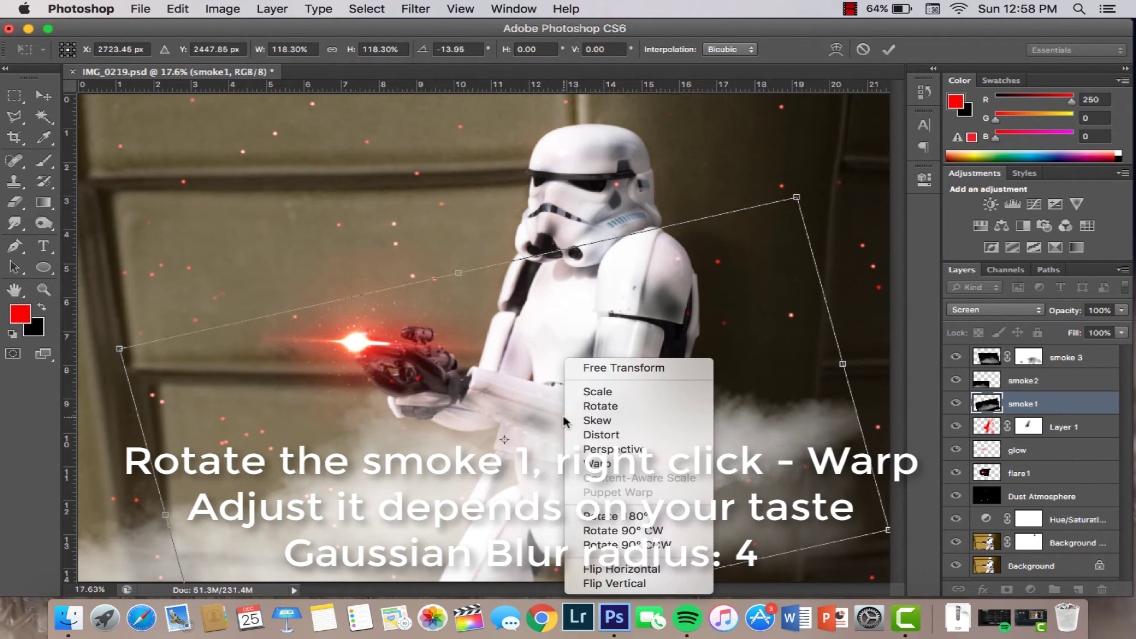
click(650, 463)
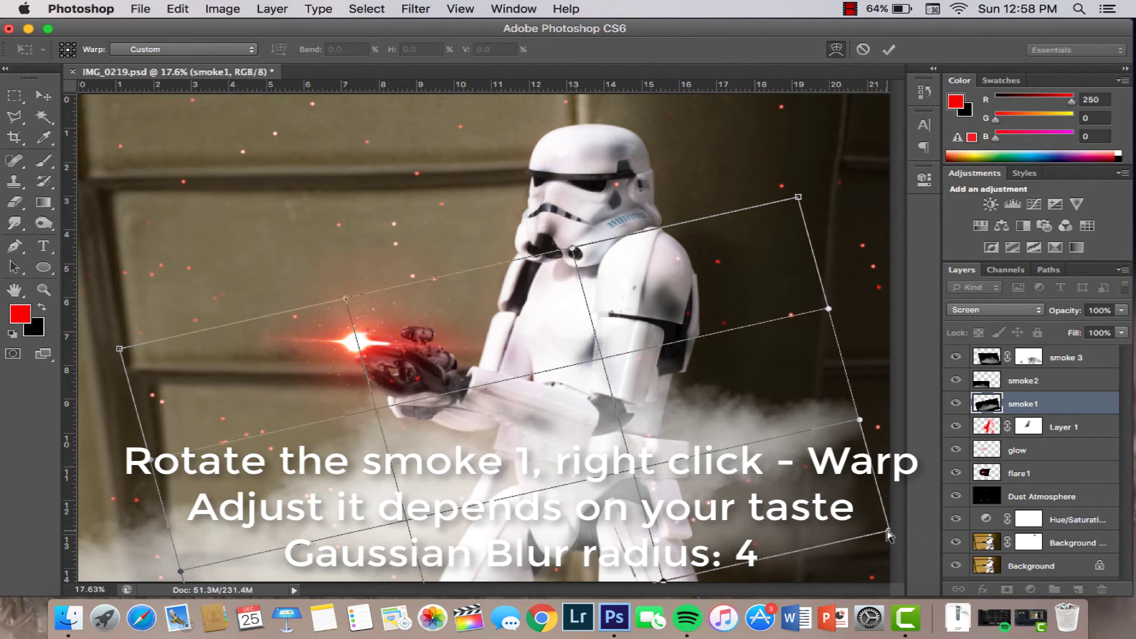
mouse_move(887, 535)
mouse_down()
mouse_move(723, 527)
mouse_move(728, 509)
mouse_up()
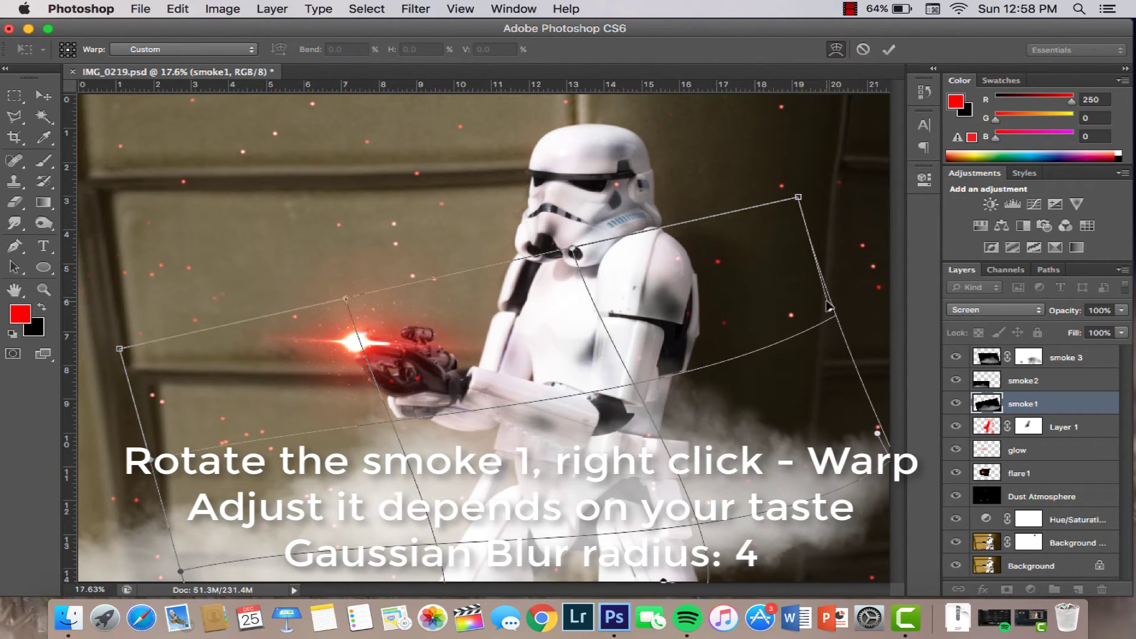
drag(828, 306, 862, 223)
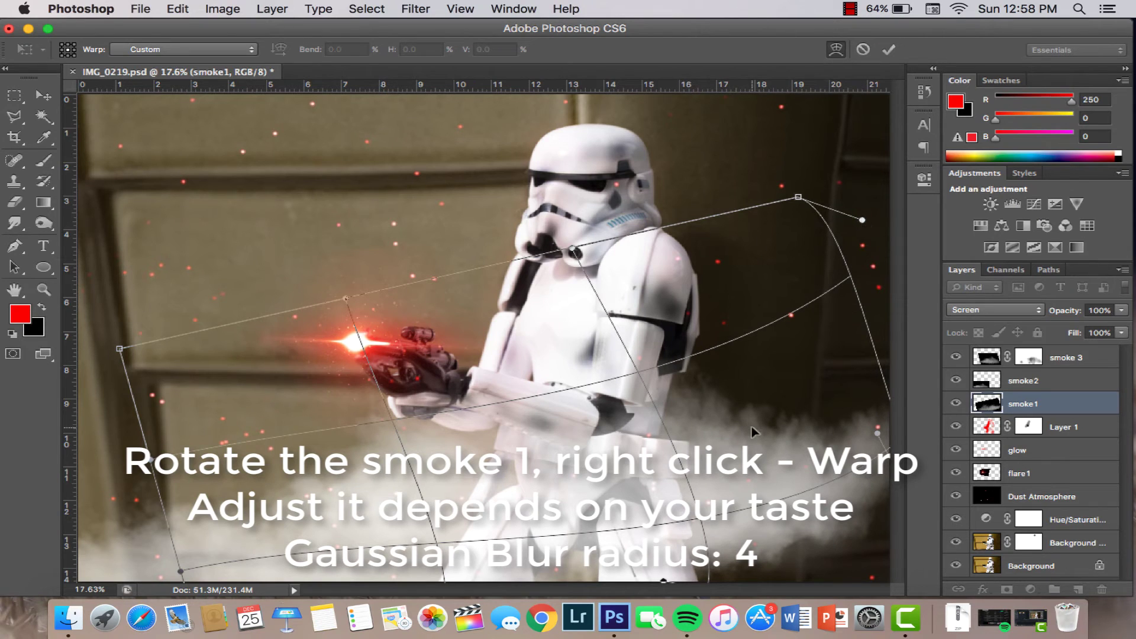
key(Return)
Step: Shift smoke1 down-right and soften it with a 4-pixel Gaussian Blur
mouse_move(786, 379)
mouse_down()
mouse_move(832, 459)
mouse_move(823, 510)
mouse_up()
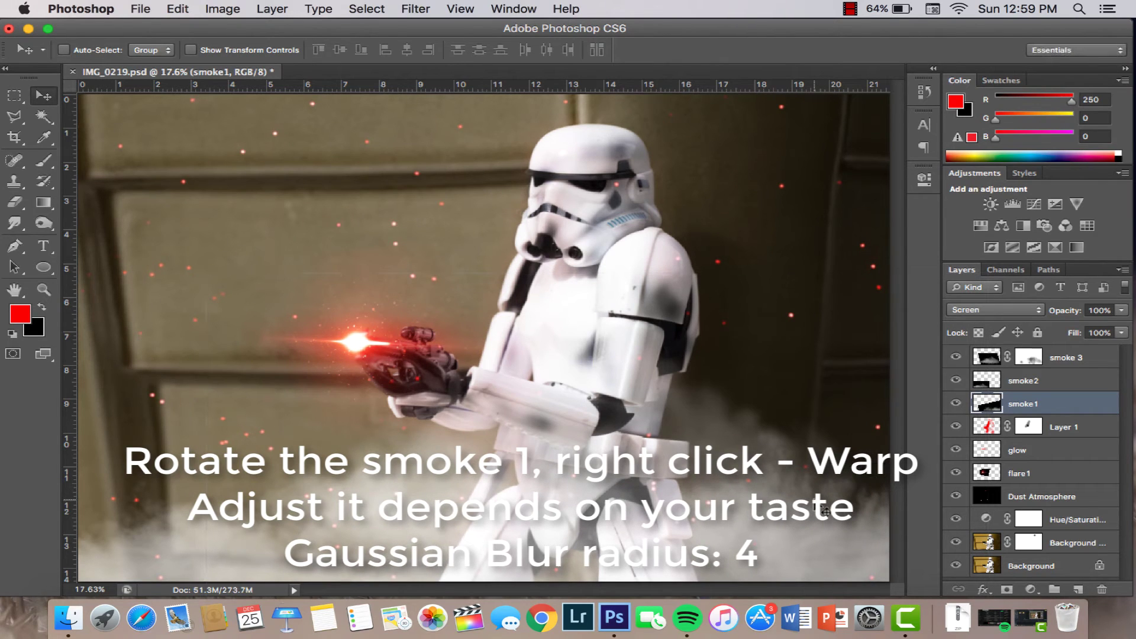
click(414, 11)
mouse_move(424, 194)
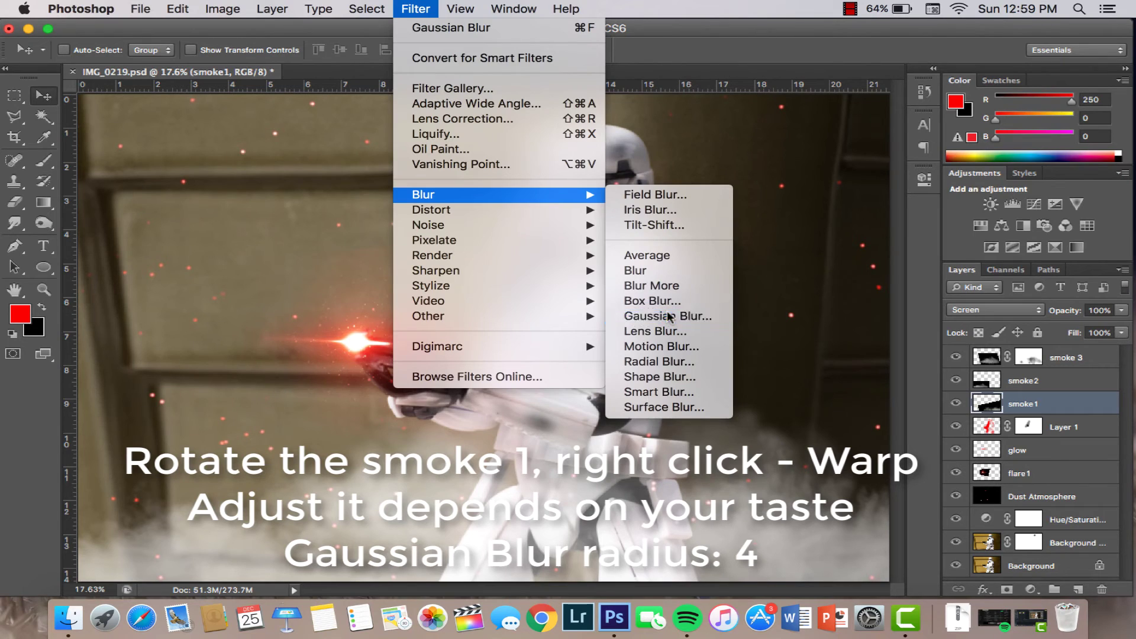
click(664, 316)
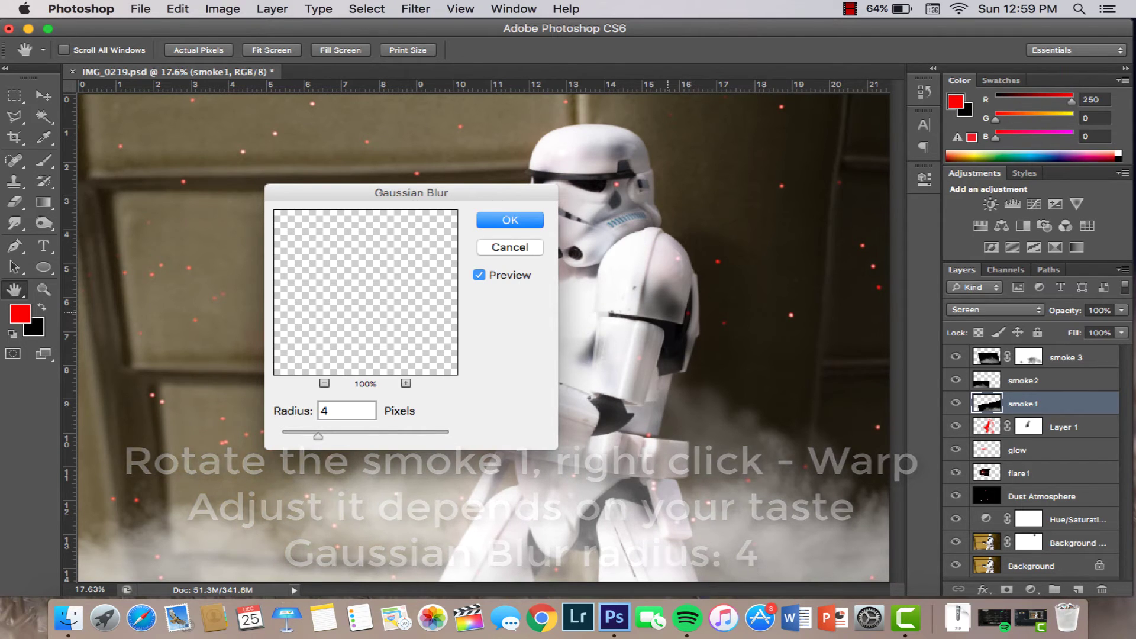
key(Return)
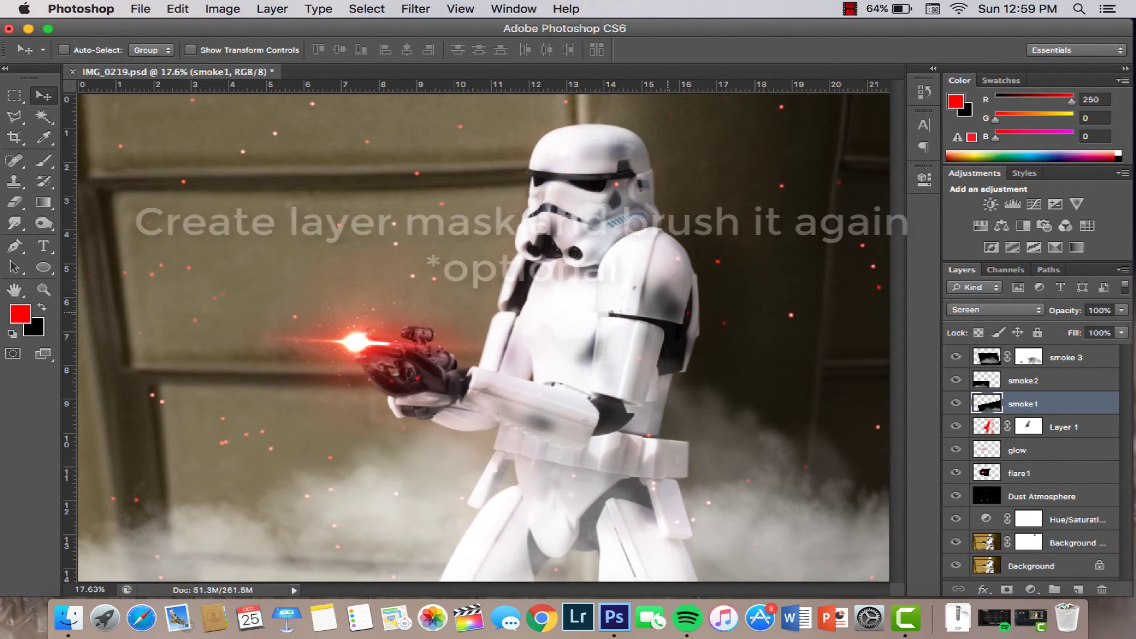
Step: Add a layer mask to smoke1 and brush away some lower smoke with a soft black brush
click(1008, 589)
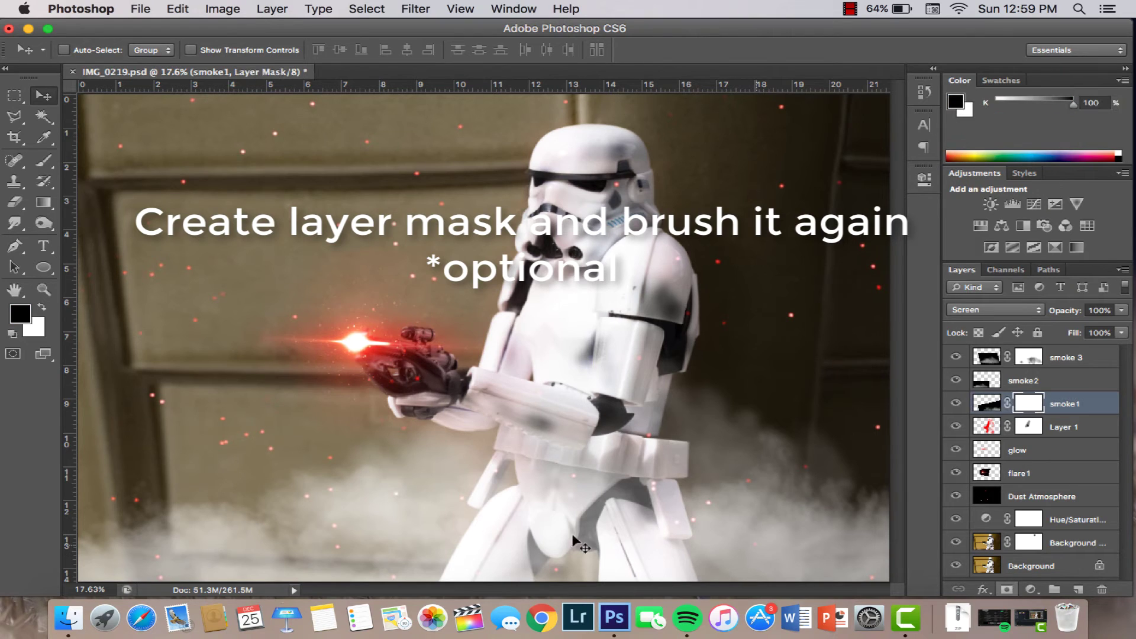
click(44, 158)
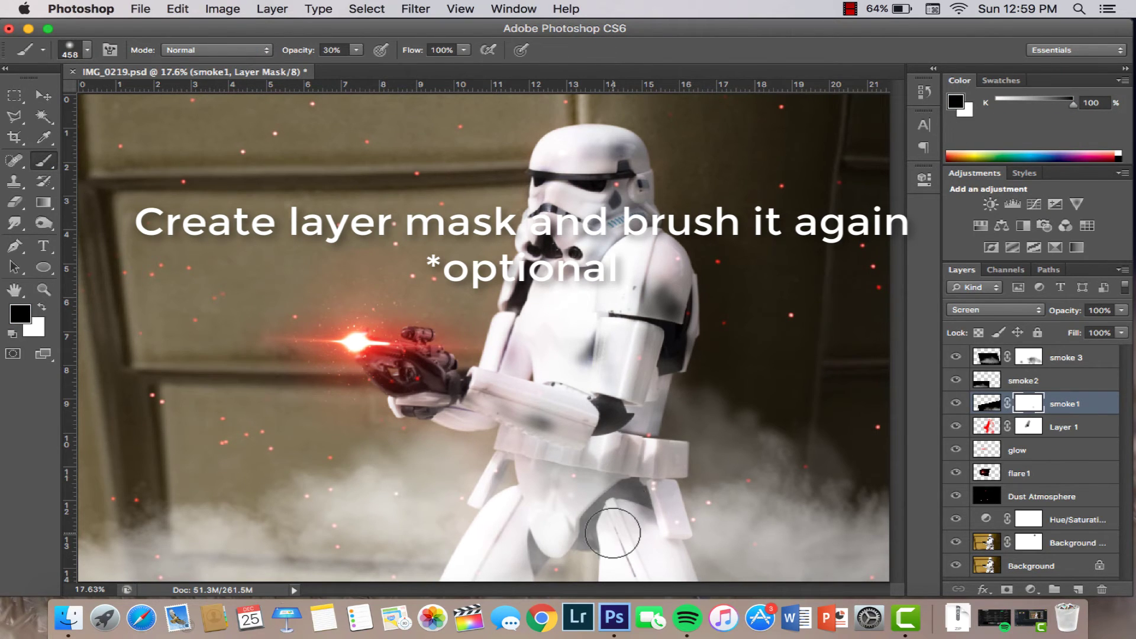
mouse_move(613, 533)
mouse_down()
mouse_move(492, 542)
mouse_move(557, 426)
mouse_up()
Step: Create a new empty Layer 2 above Layer 1
click(994, 406)
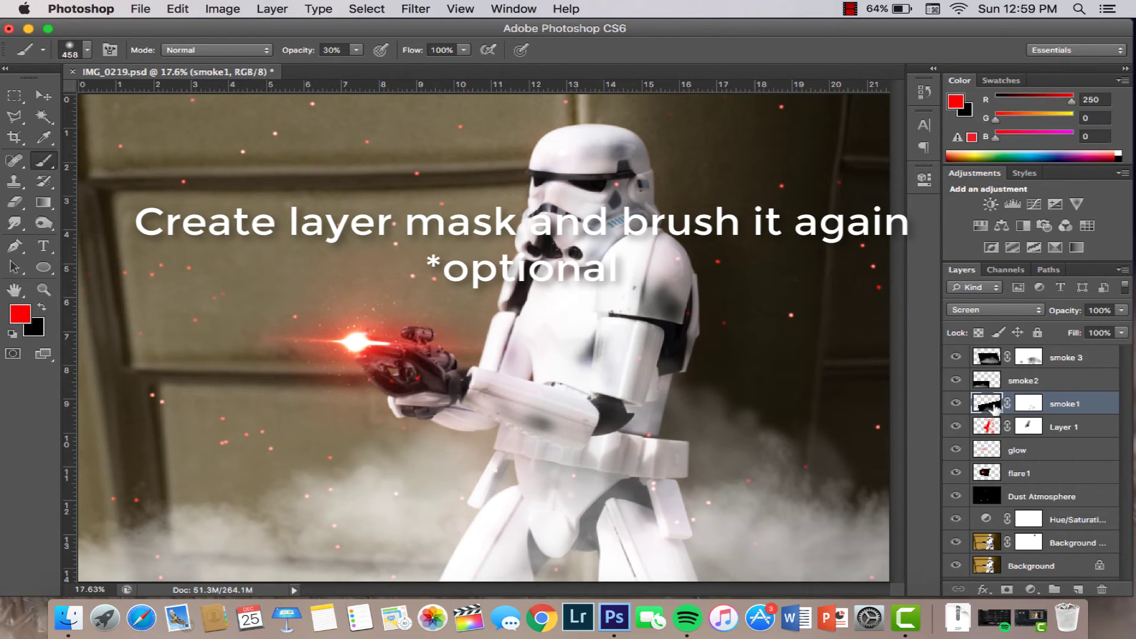
key(super+j)
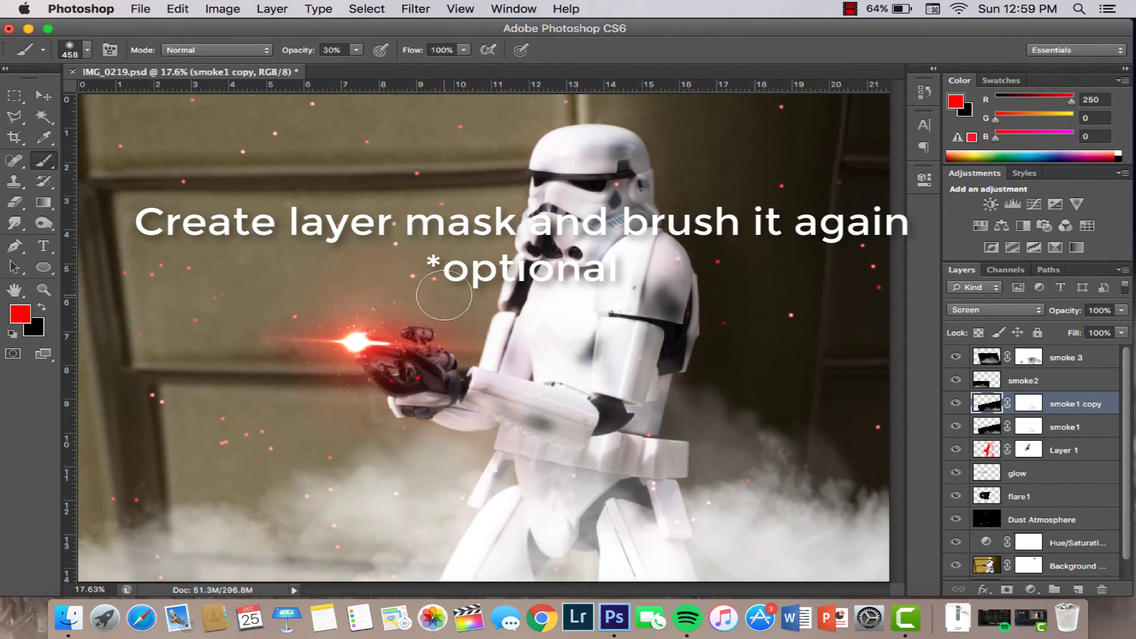
key(super+z)
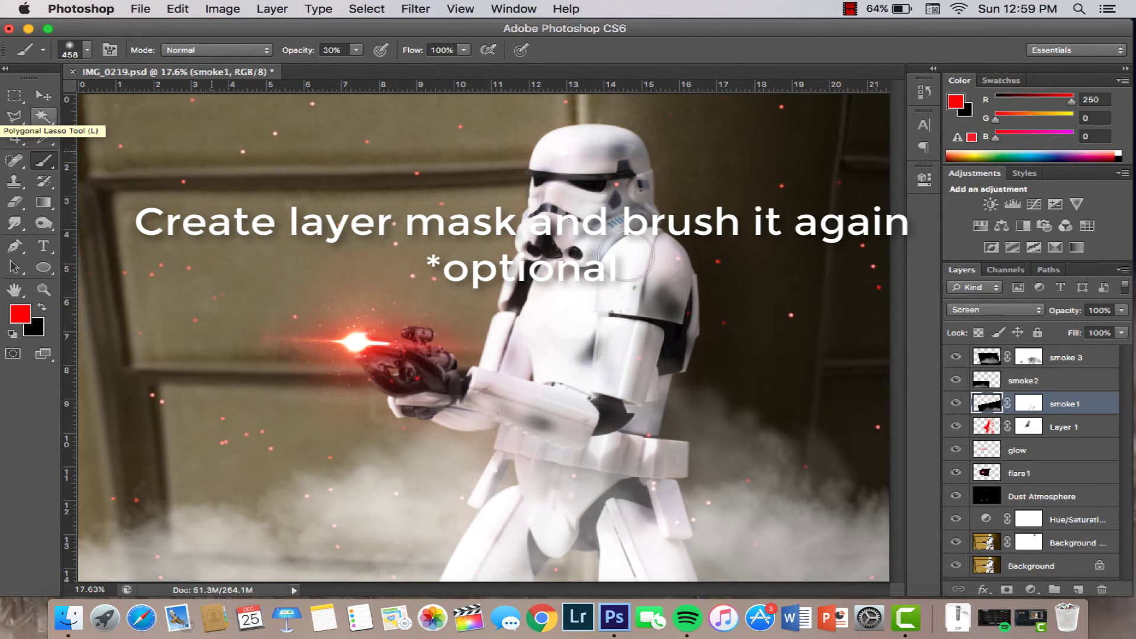
click(1074, 431)
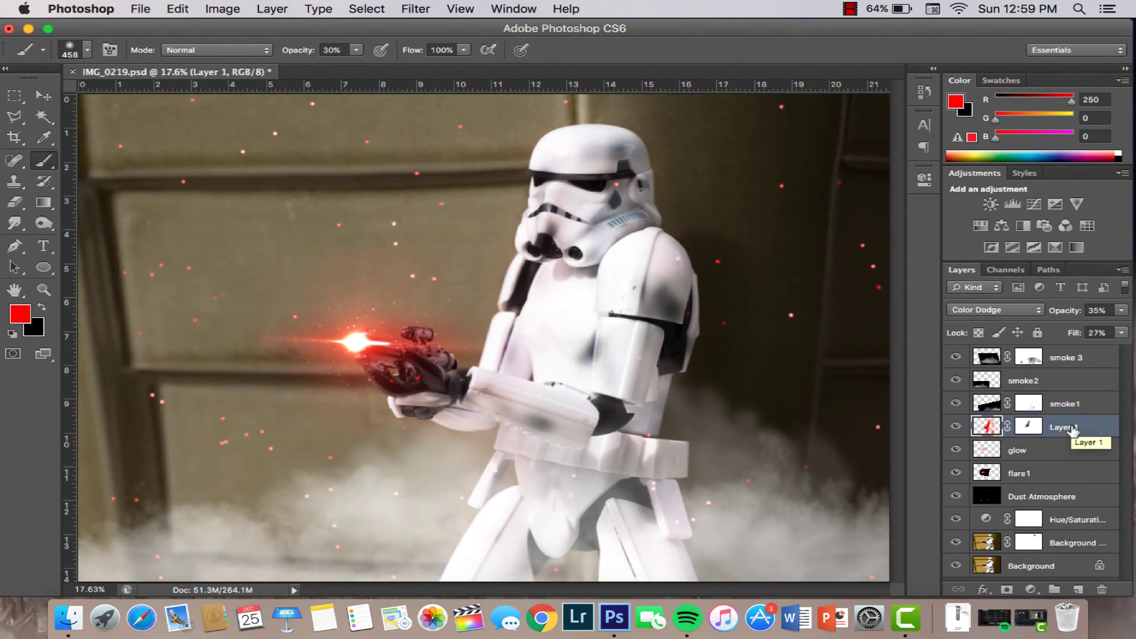
click(1077, 589)
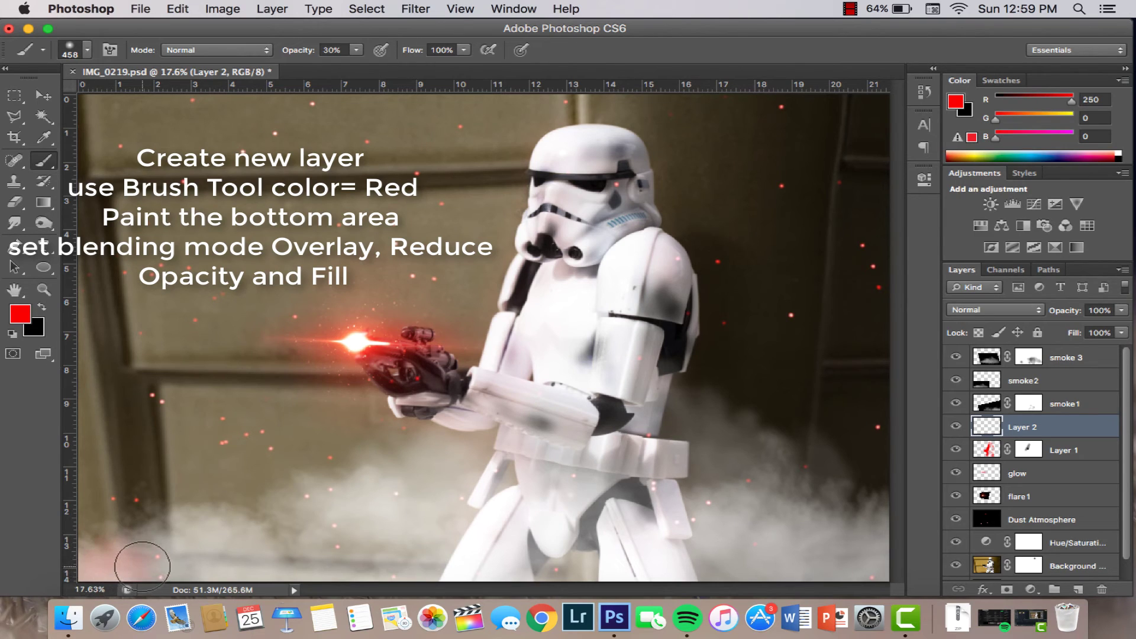
Step: Paint red haze along the bottom of the image on Layer 2
key(ctrl+z)
drag(296, 55, 319, 54)
mouse_move(110, 565)
mouse_down()
mouse_move(83, 566)
mouse_move(497, 586)
mouse_move(874, 567)
mouse_move(722, 552)
mouse_move(500, 583)
mouse_up()
mouse_move(351, 531)
mouse_down()
mouse_move(266, 538)
mouse_move(388, 548)
mouse_move(665, 535)
mouse_move(911, 552)
mouse_up()
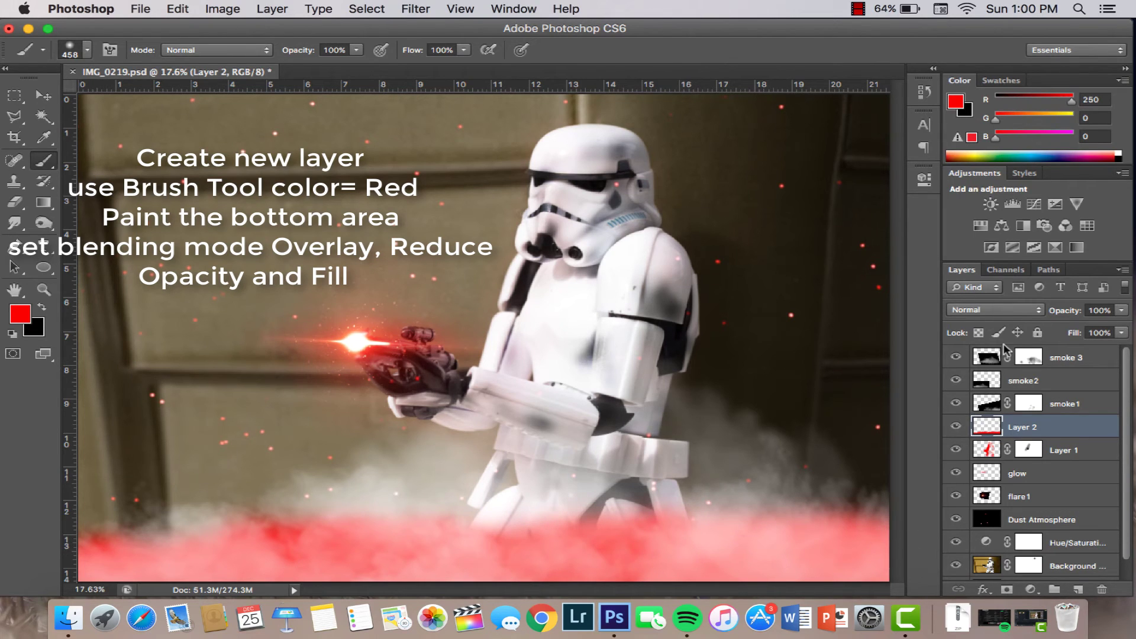
Step: Set Layer 2 to Overlay blend mode at 39% opacity
click(1014, 310)
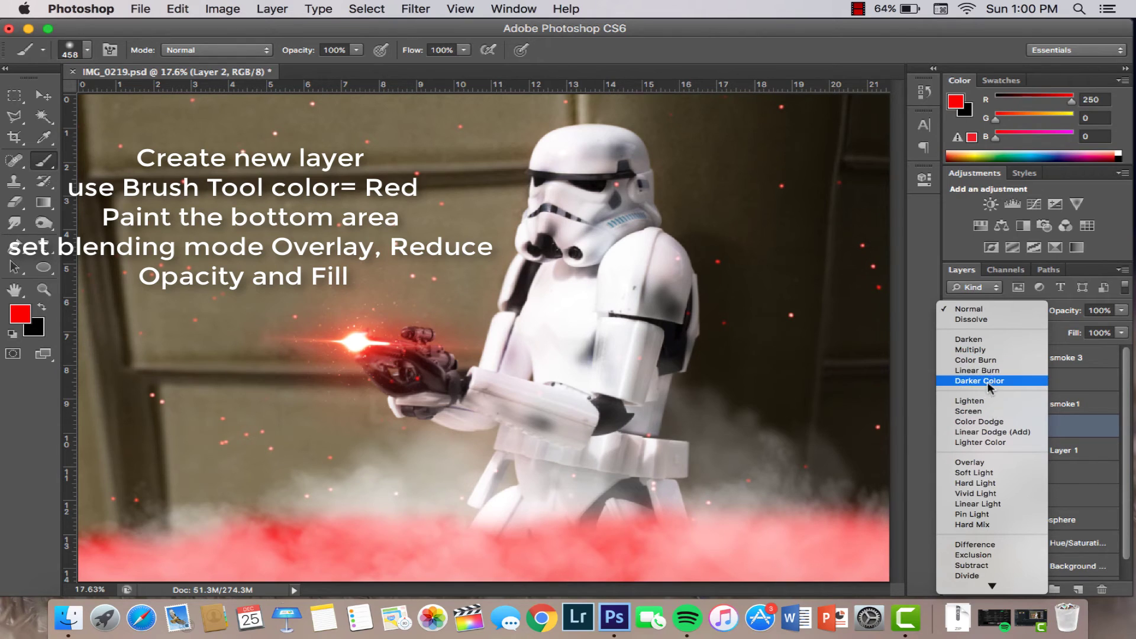
click(985, 350)
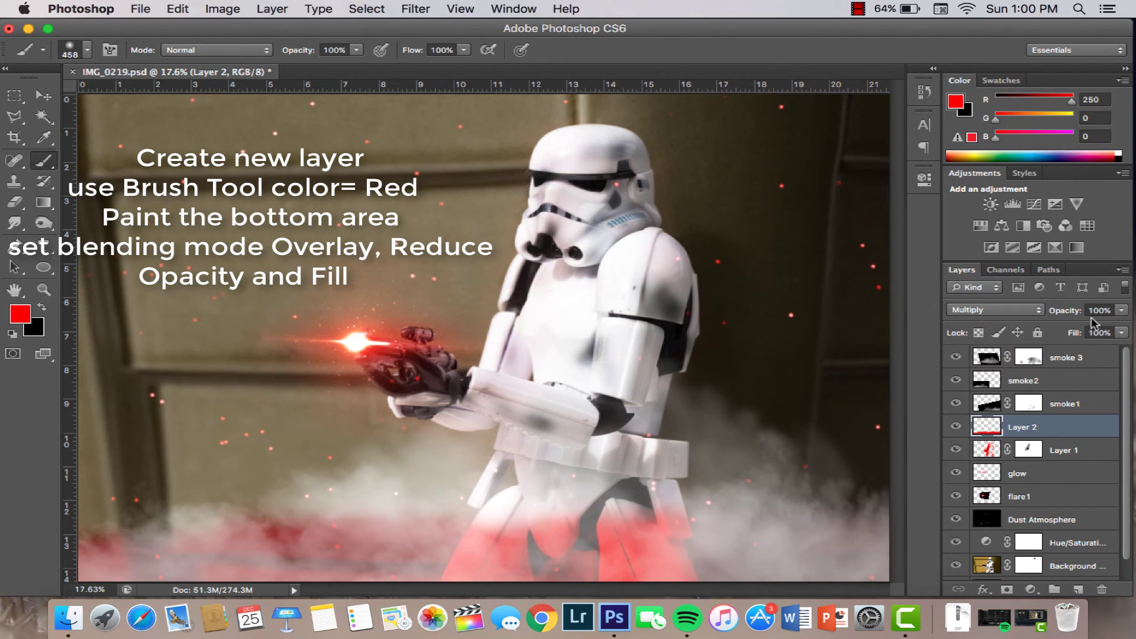
drag(1068, 310, 1044, 310)
click(1013, 310)
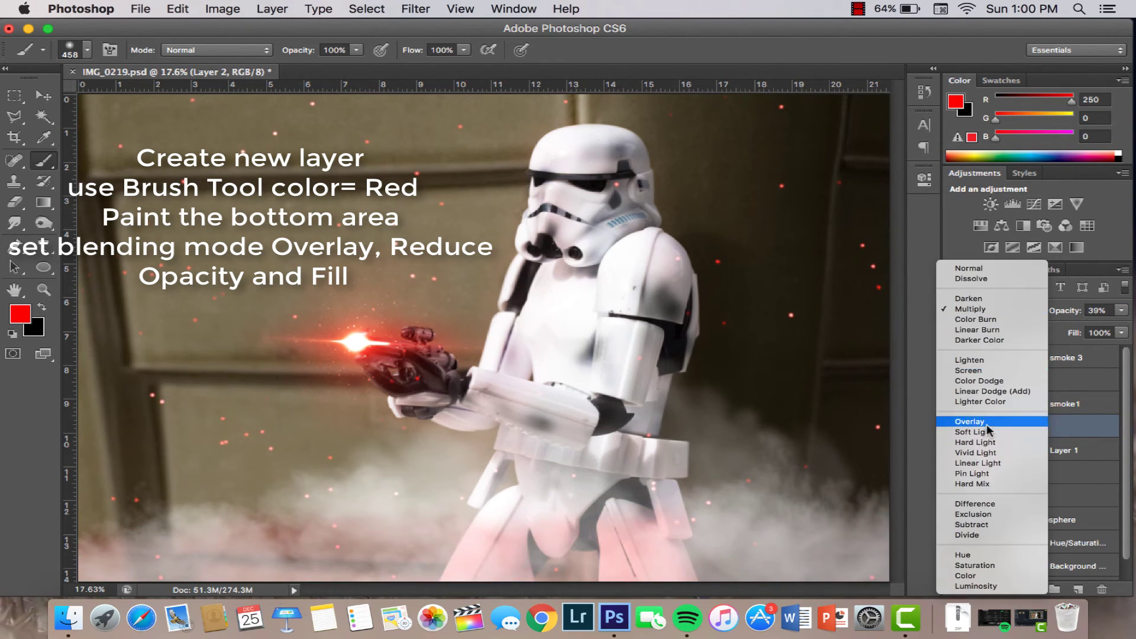
click(986, 432)
click(1005, 310)
click(999, 370)
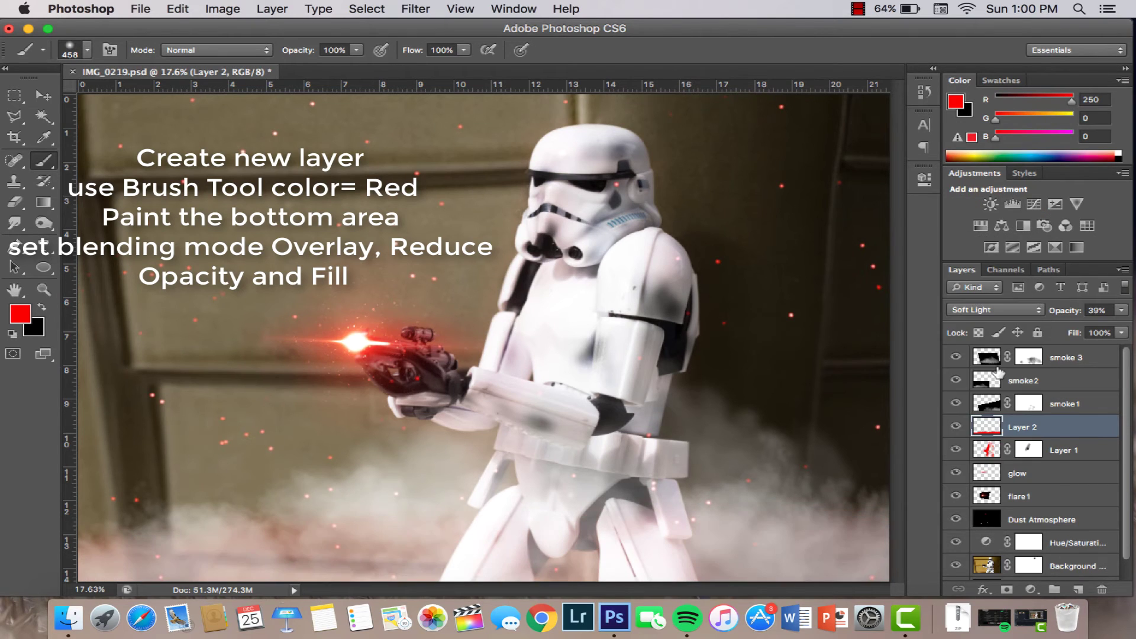
click(1018, 309)
click(988, 297)
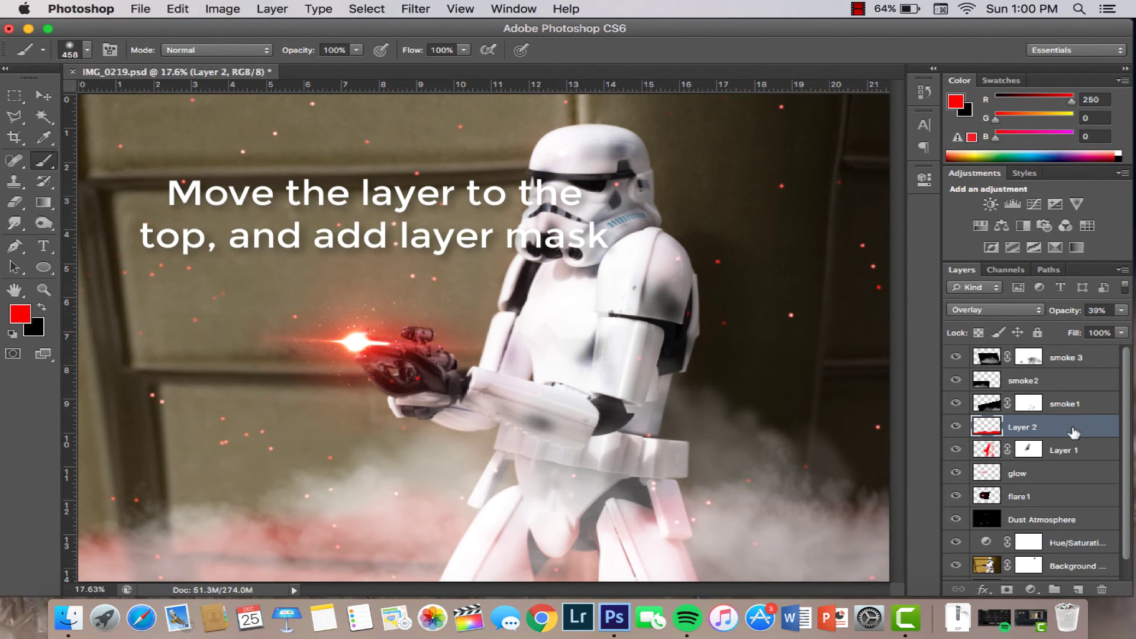
Step: Move Layer 2 to the top of the stack and paint more red around the trooper's legs
drag(1074, 432, 1074, 354)
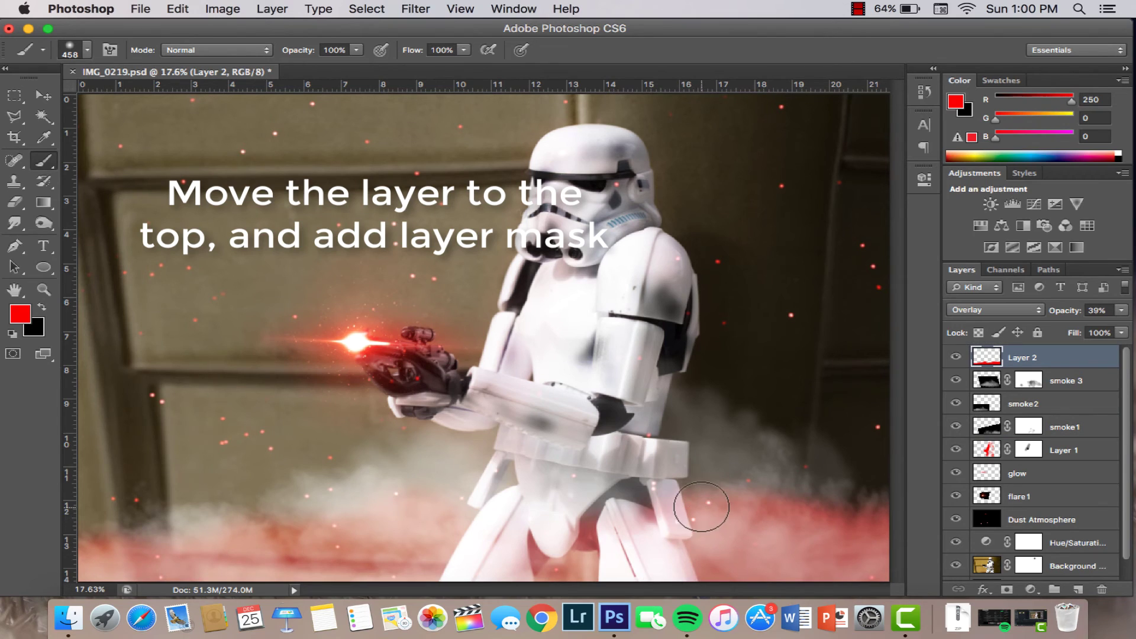
drag(703, 507, 163, 563)
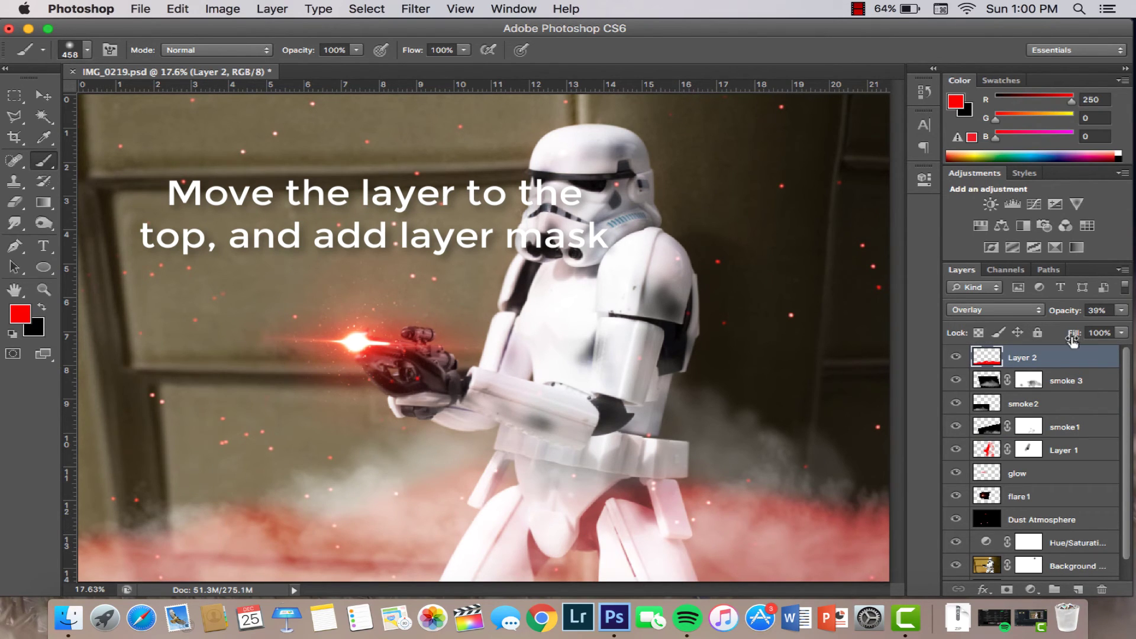
Step: Lower Layer 2's fill to 42% and add a layer mask to it
drag(1075, 336, 1024, 331)
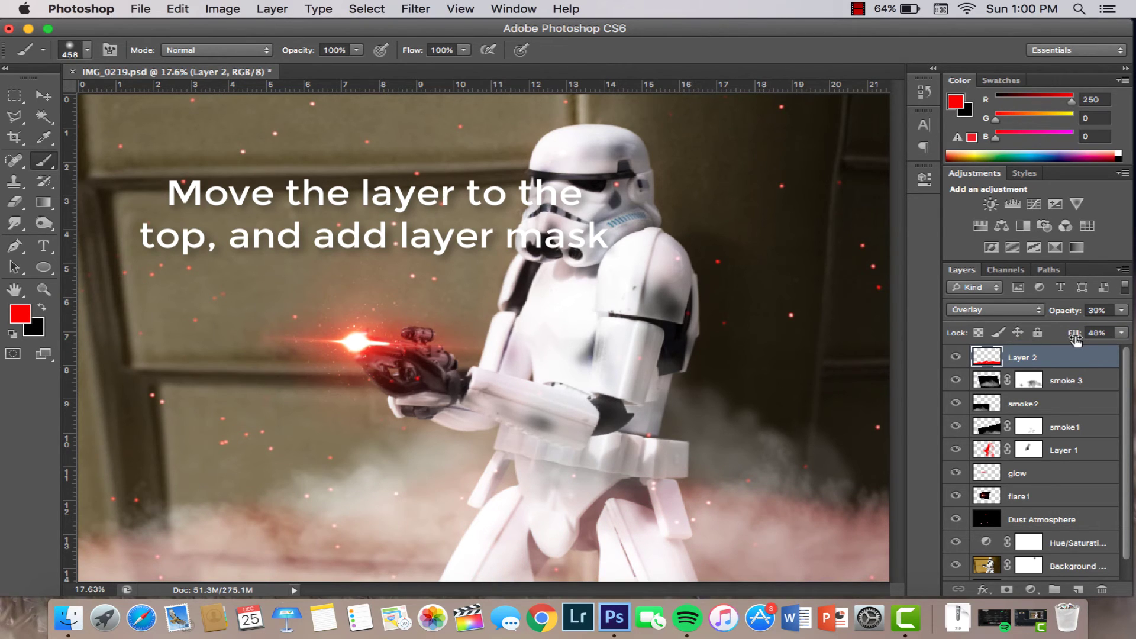
drag(1075, 338, 1069, 340)
click(1007, 590)
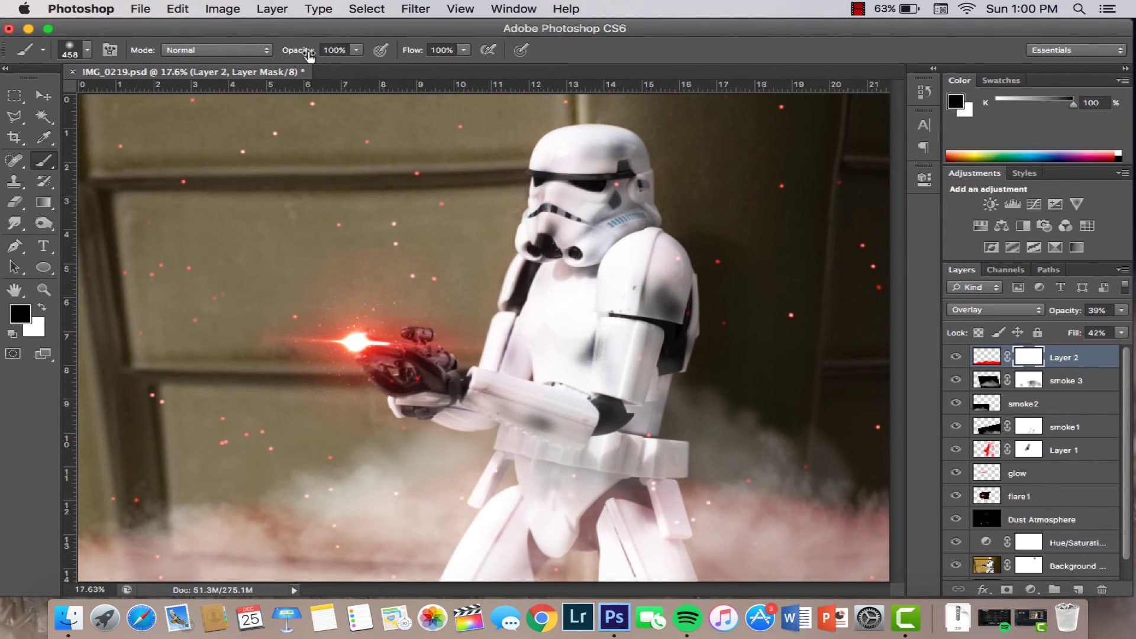
Step: Brush black at 20% opacity on the mask to fade the red over the lower smoke, then save
drag(296, 50, 244, 63)
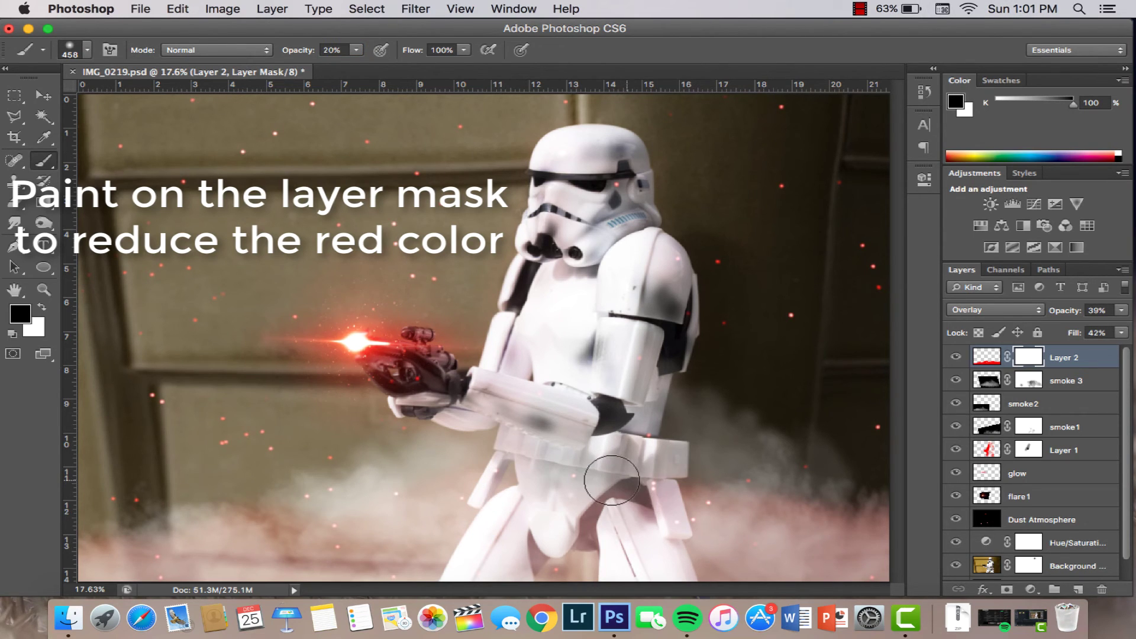
drag(542, 564, 788, 517)
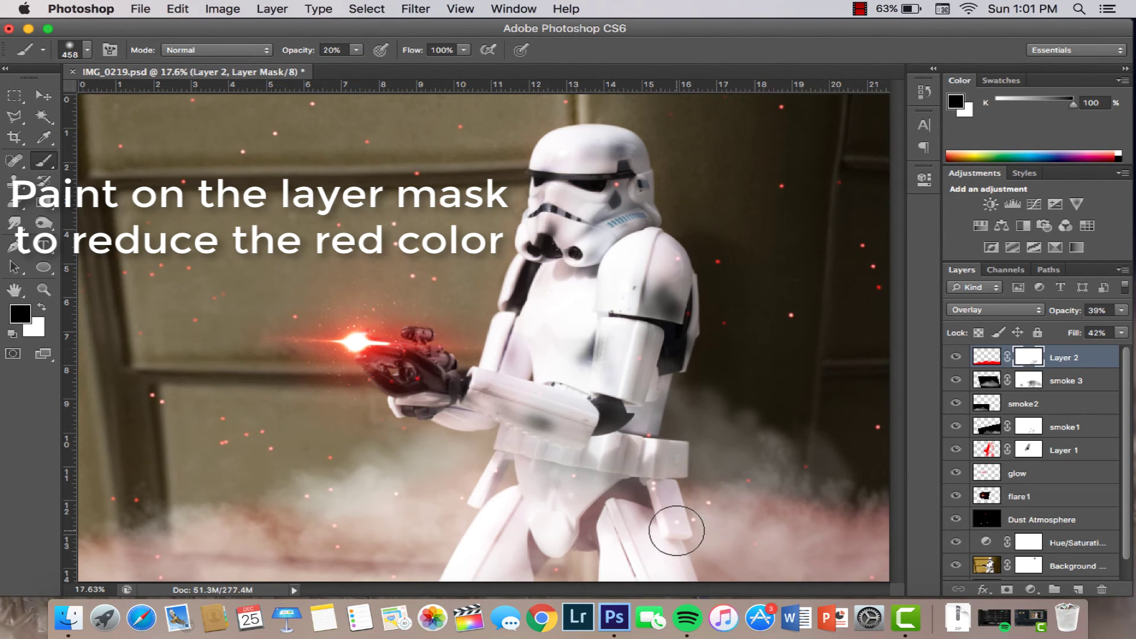
drag(896, 520, 56, 556)
drag(509, 509, 901, 498)
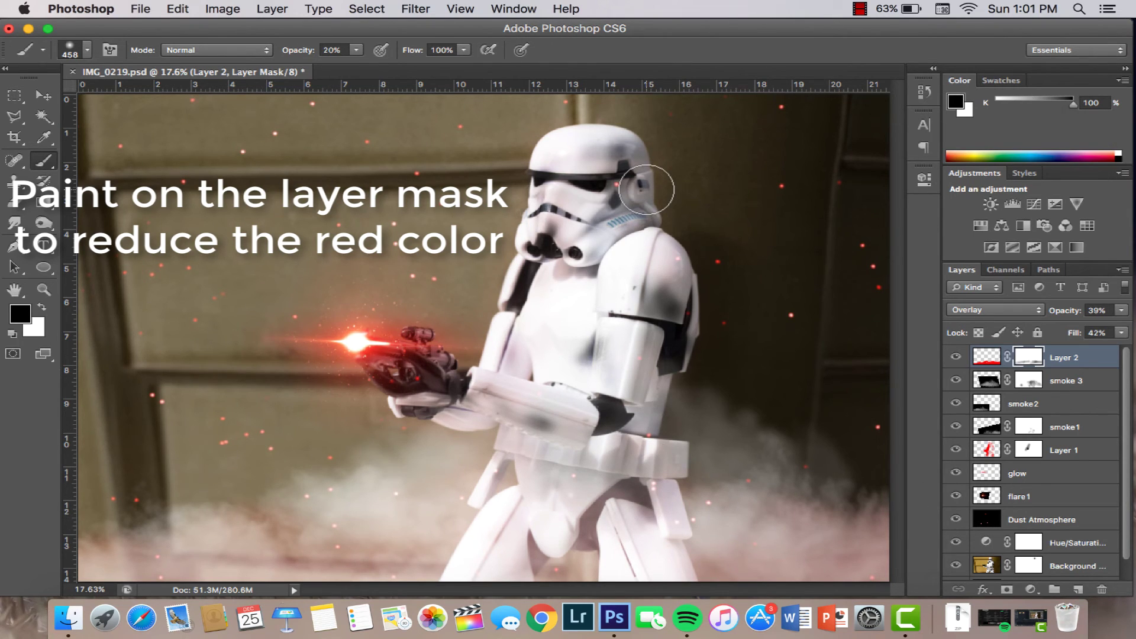
key(super+s)
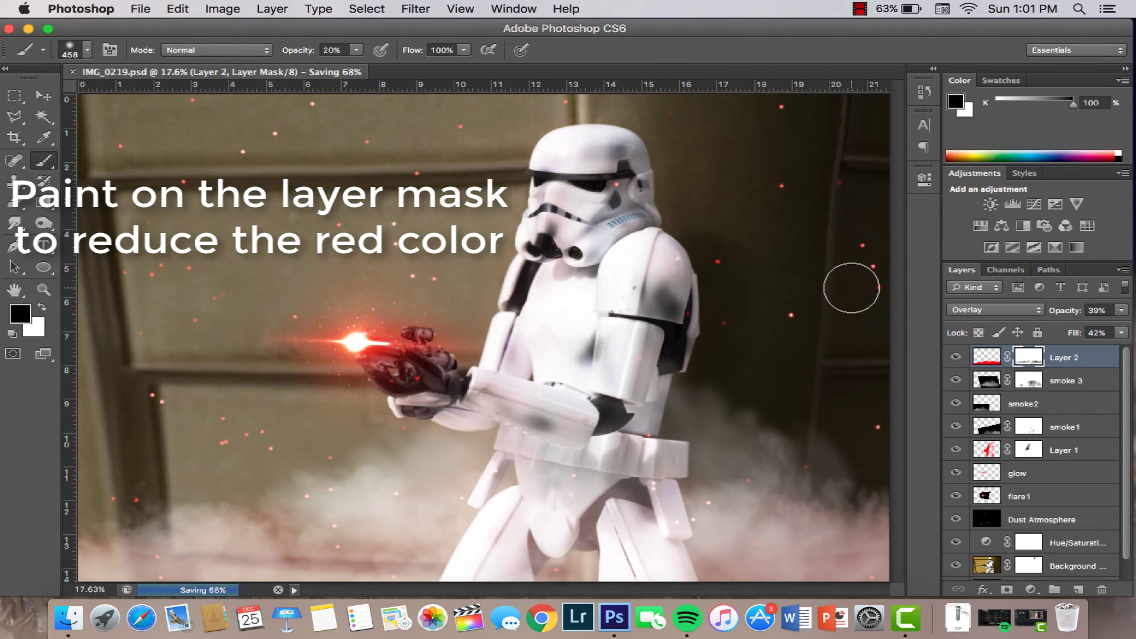
scroll(1077, 501, down, 1)
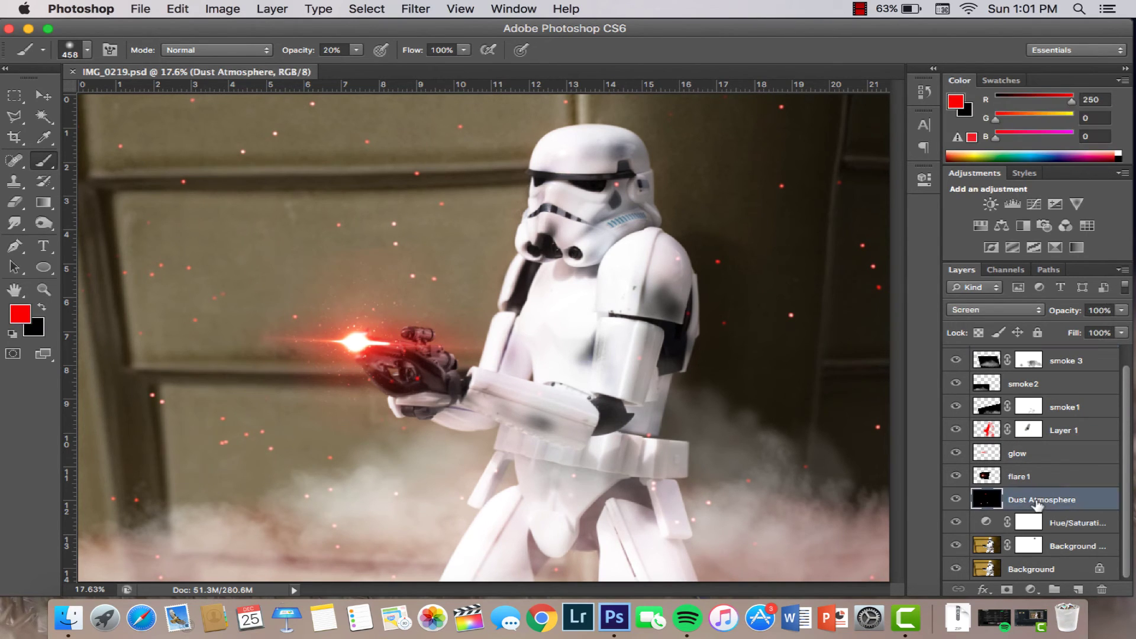
Step: Dodge the Background copy layer's highlights, then drag in the lens-flare PNG and stretch it taller
click(984, 547)
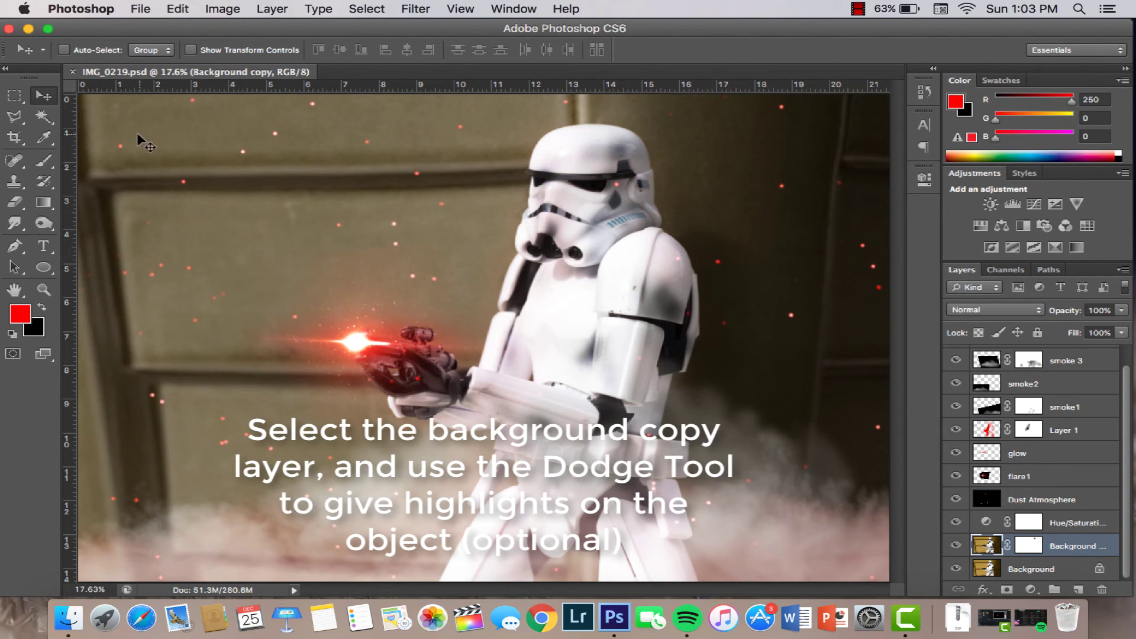
click(43, 223)
click(112, 219)
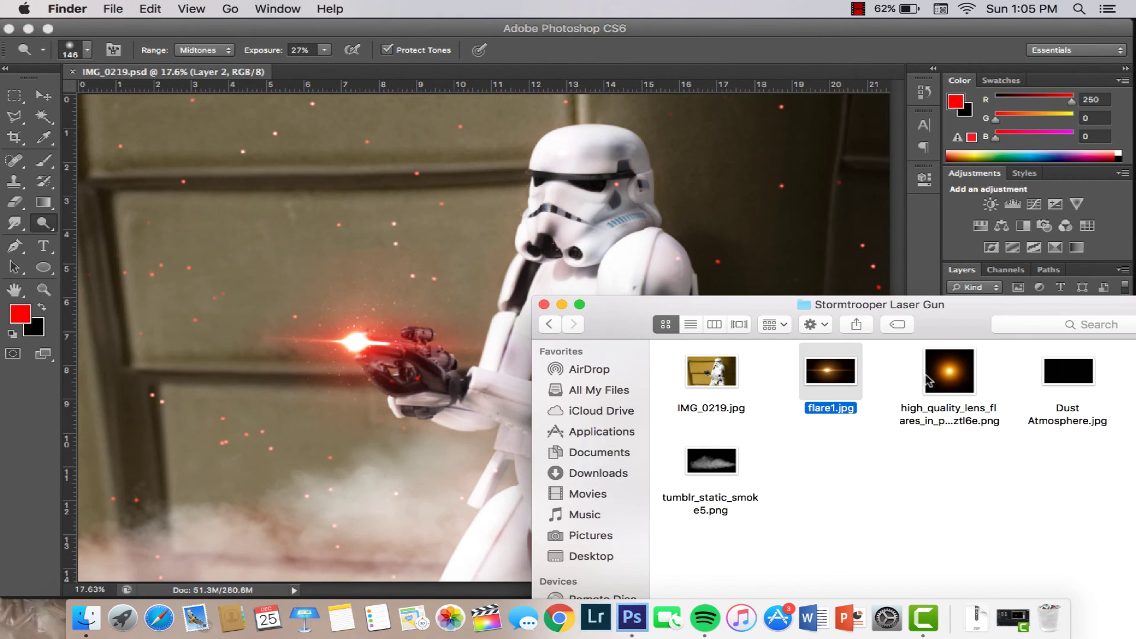
mouse_move(949, 371)
mouse_down()
mouse_move(740, 327)
mouse_move(355, 346)
mouse_move(378, 293)
mouse_up()
drag(377, 336, 383, 417)
Step: Stretch the lens flare wide to the image's left edge at blaster height and commit it
drag(438, 322, 767, 316)
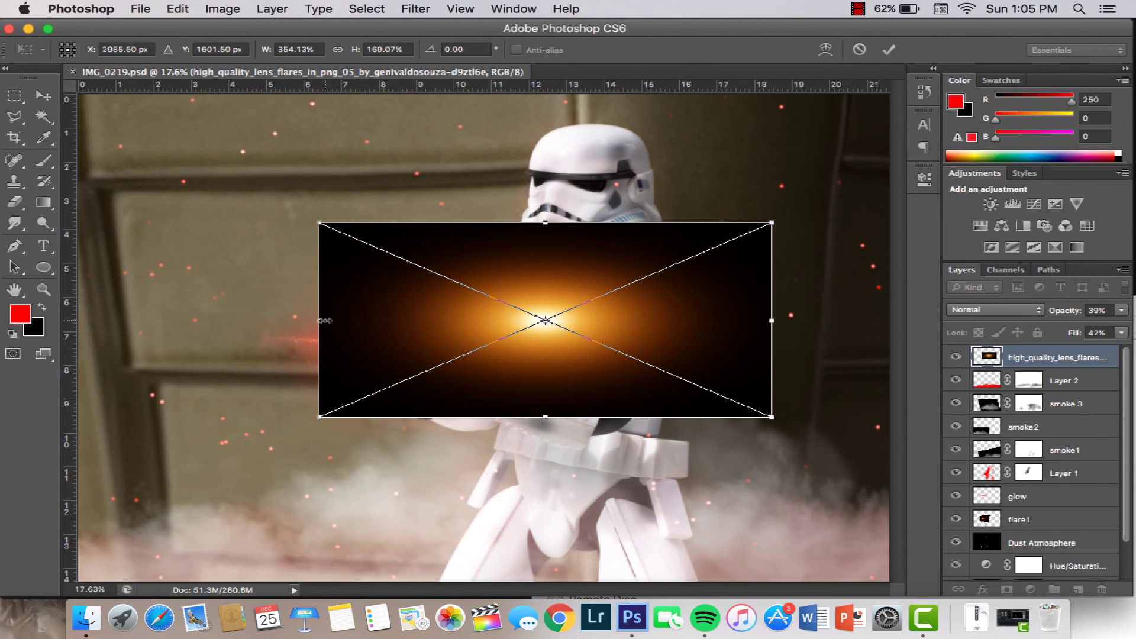
drag(325, 320, 77, 322)
mouse_move(422, 340)
mouse_down()
mouse_move(451, 343)
mouse_move(523, 387)
mouse_up()
drag(170, 371, 77, 371)
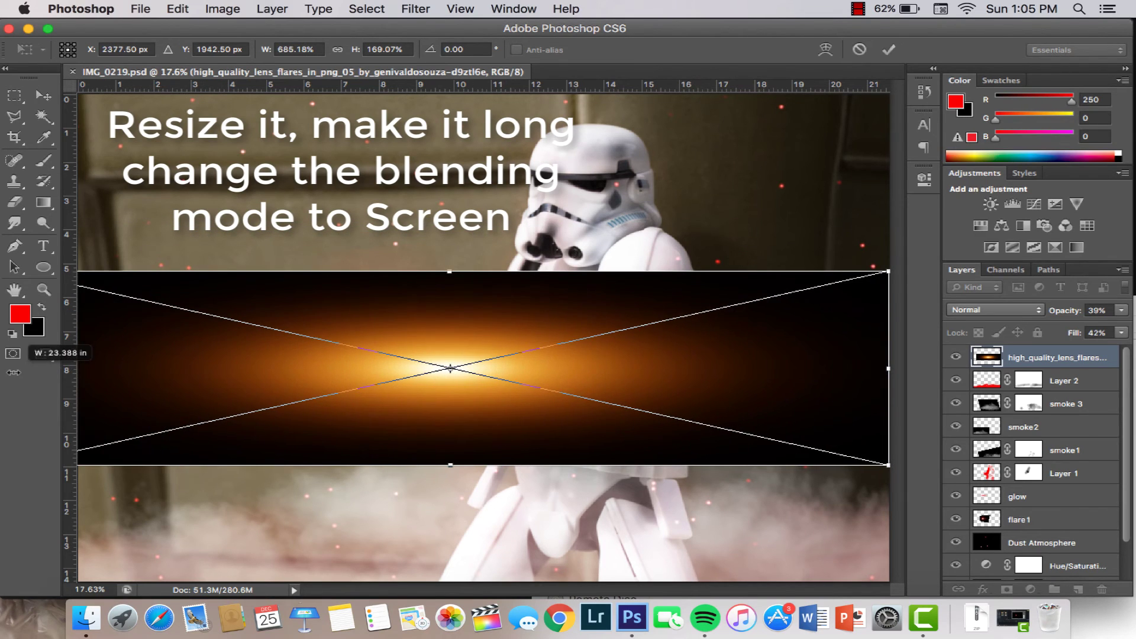
drag(389, 336, 544, 336)
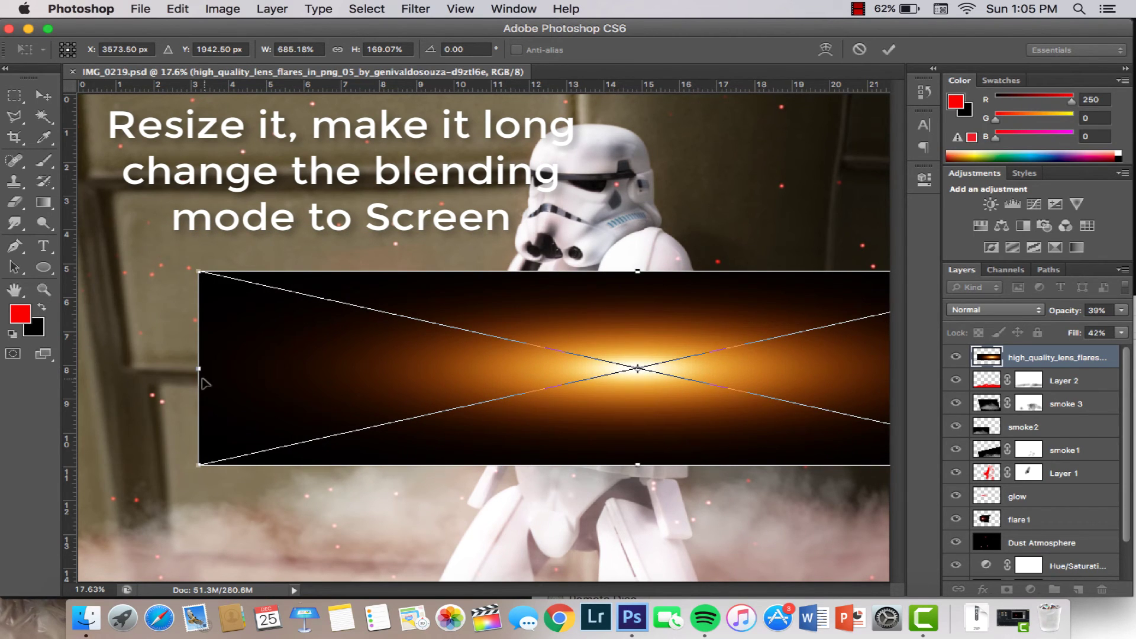
drag(199, 368, 77, 368)
drag(418, 367, 419, 338)
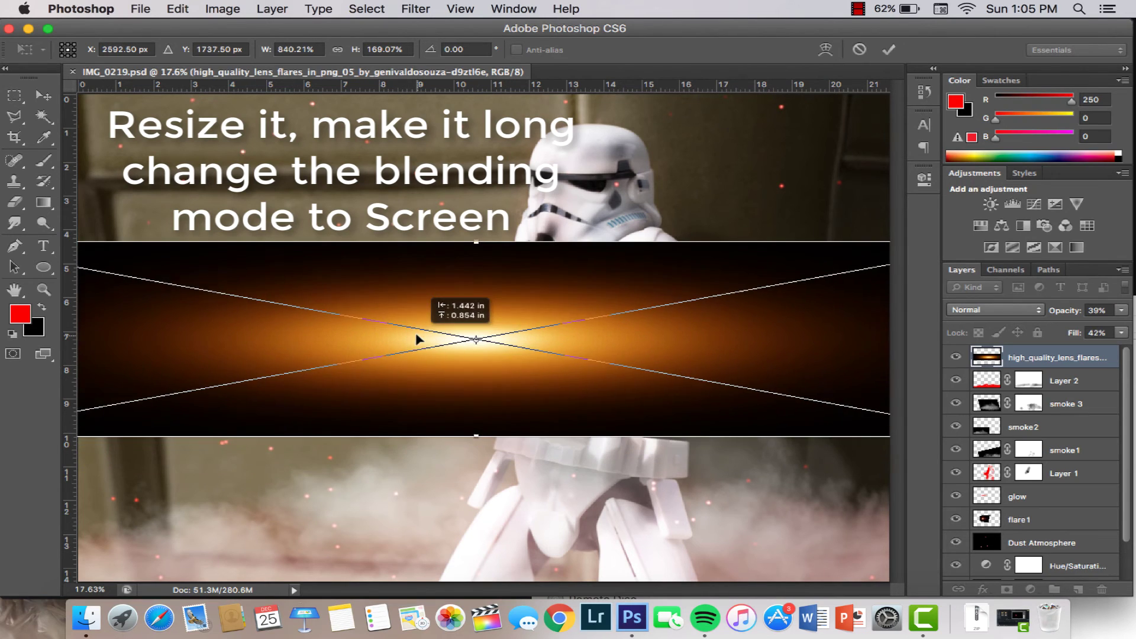
key(Return)
key(o)
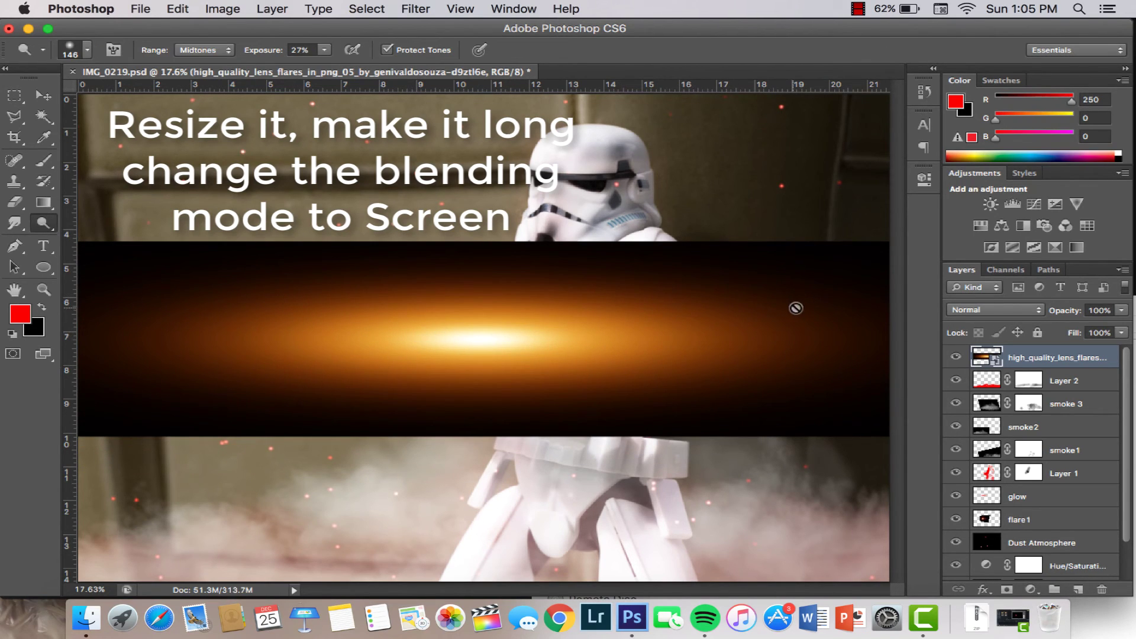
Step: Set the flare layer to Screen blend mode and move it across the photo
click(995, 310)
scroll(965, 409, down, 2)
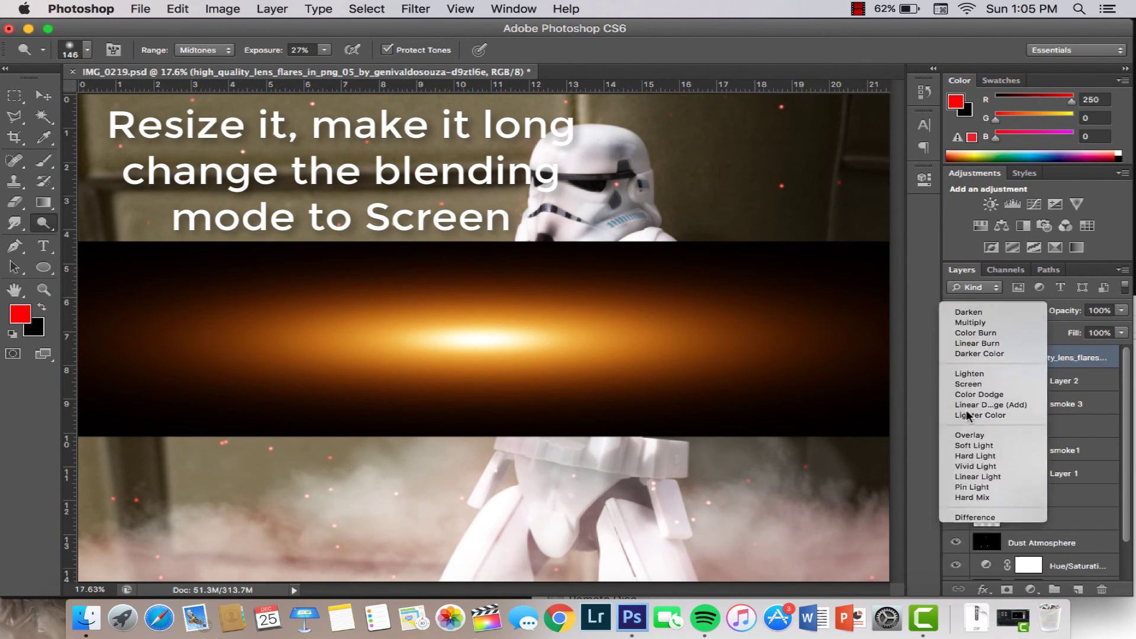
click(968, 384)
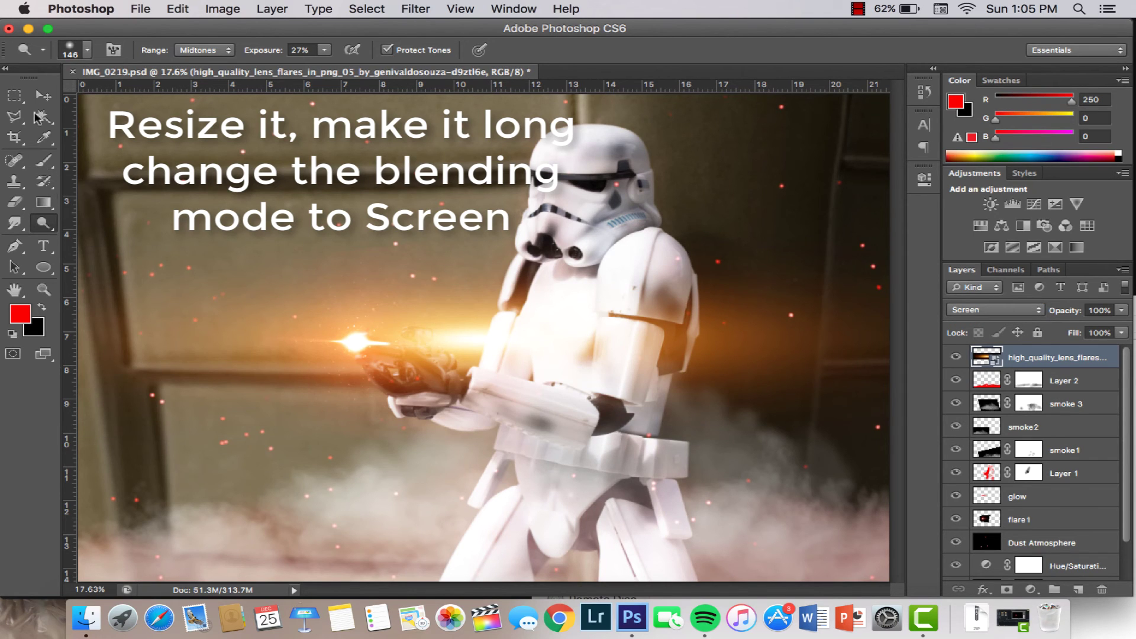
key(v)
mouse_move(511, 227)
mouse_down()
mouse_move(503, 211)
mouse_move(636, 238)
mouse_up()
key(ctrl+t)
Step: Dismiss the place-file prompt and zoom out to see the whole photo
key(z)
click(539, 232)
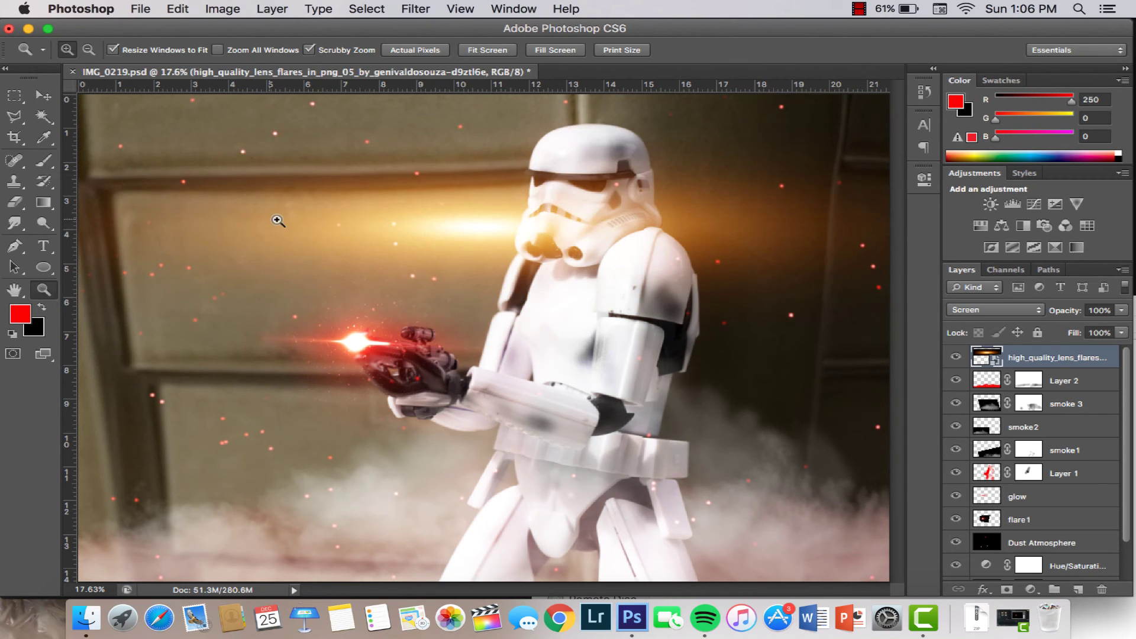
scroll(467, 264, down, 2)
key(v)
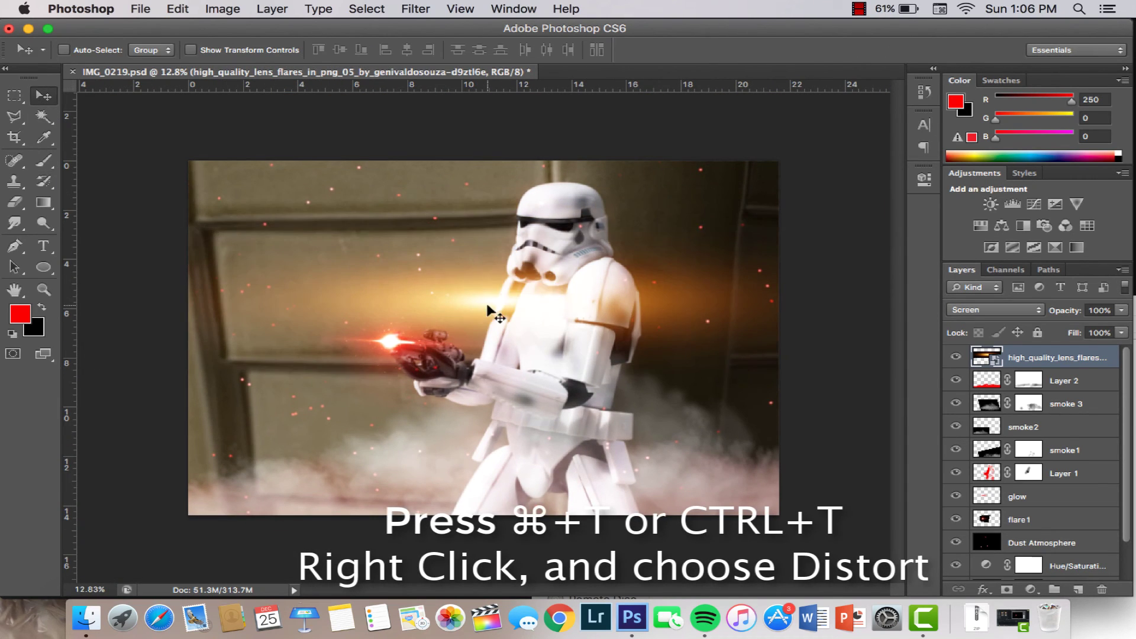
Step: Distort the flare into a tapered shape and move it down toward the blaster
key(ctrl+t)
right_click(487, 302)
click(526, 408)
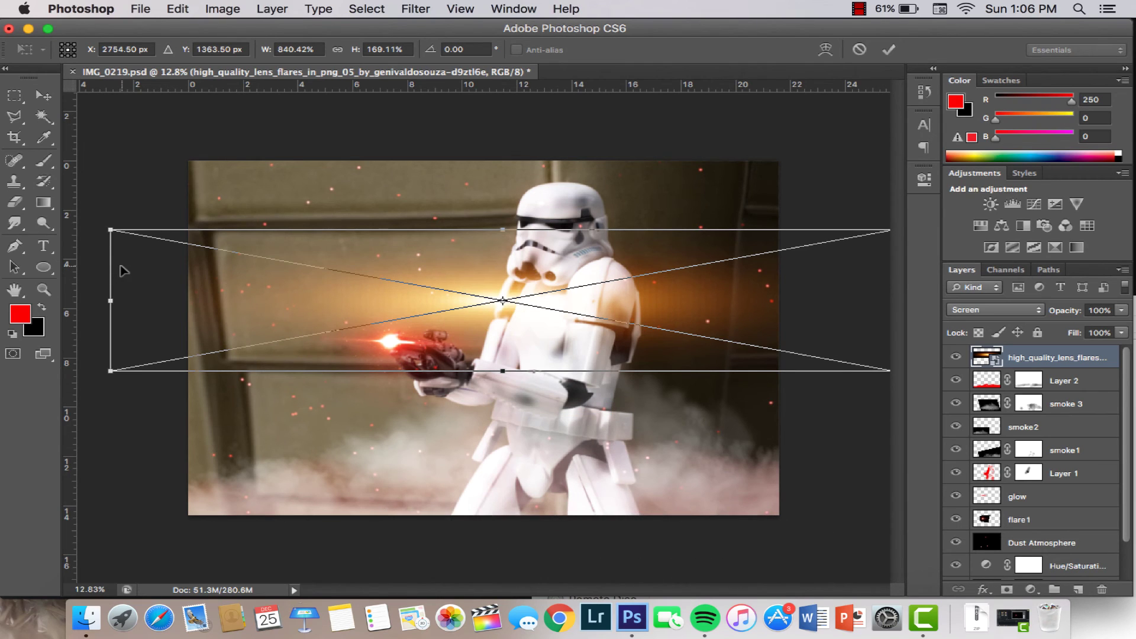
drag(111, 230, 77, 274)
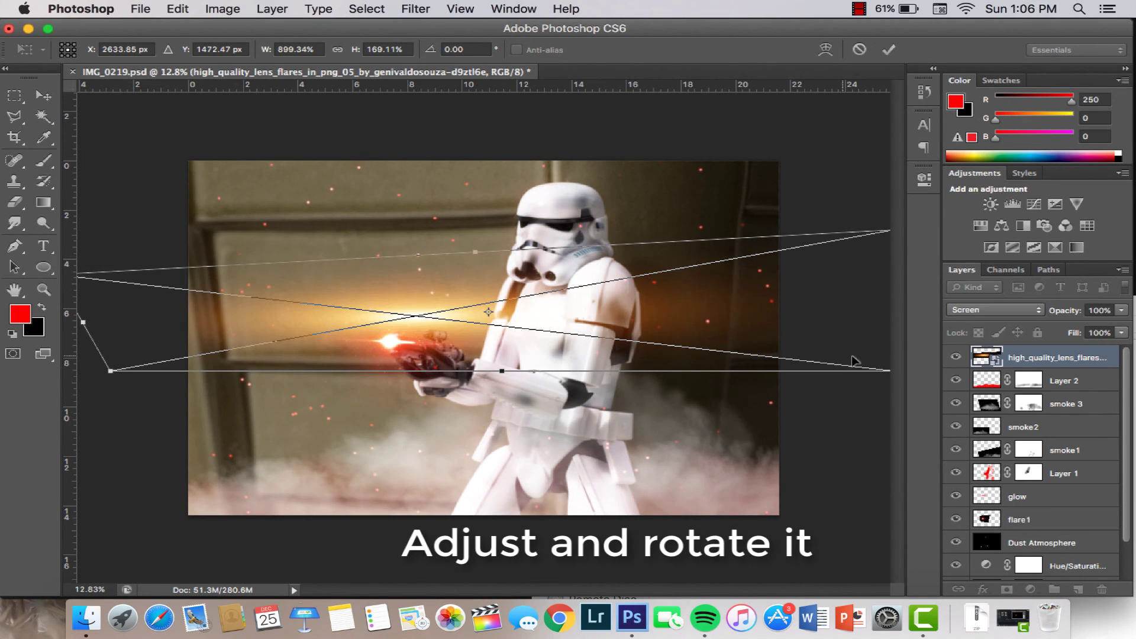
drag(858, 372, 835, 427)
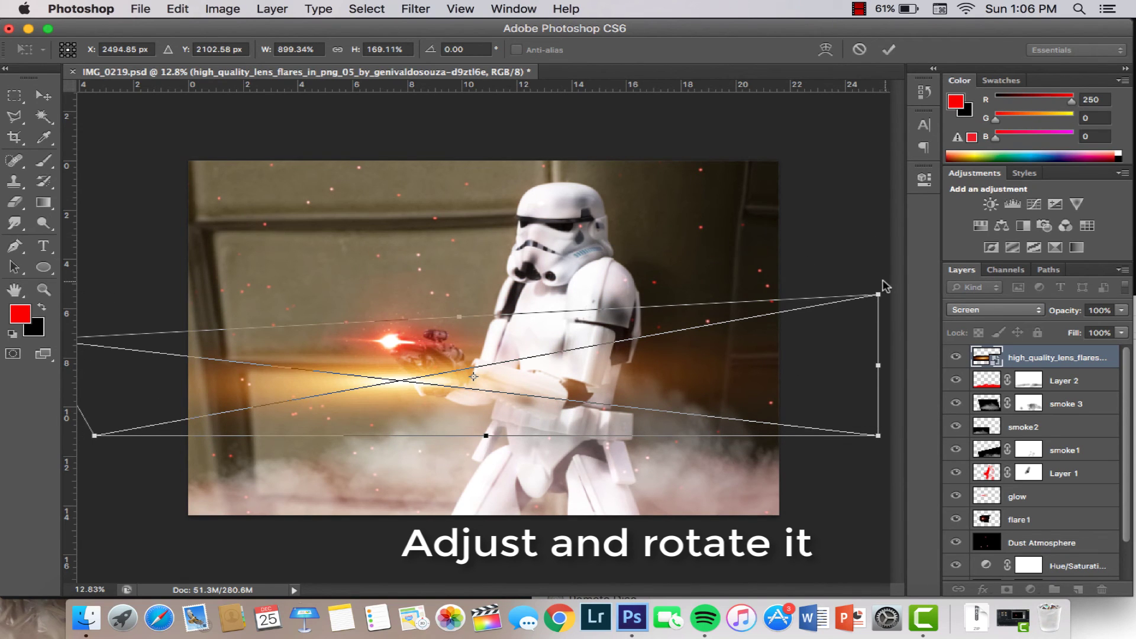
key(Return)
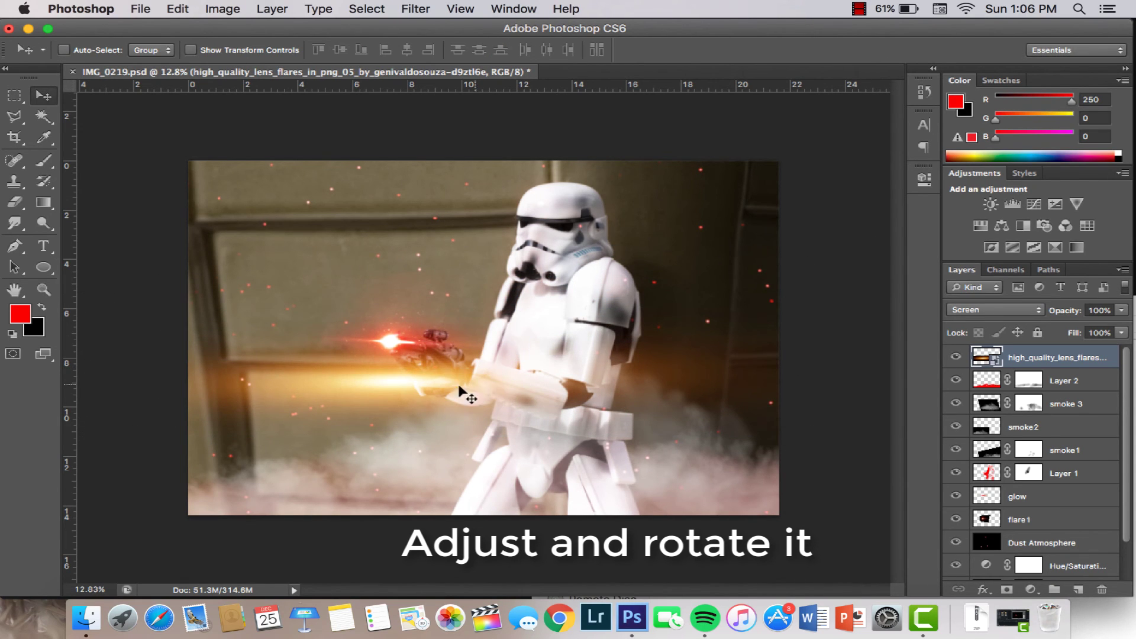
Step: Rotate the flare about 15° and move the beam left of the blaster
key(ctrl+t)
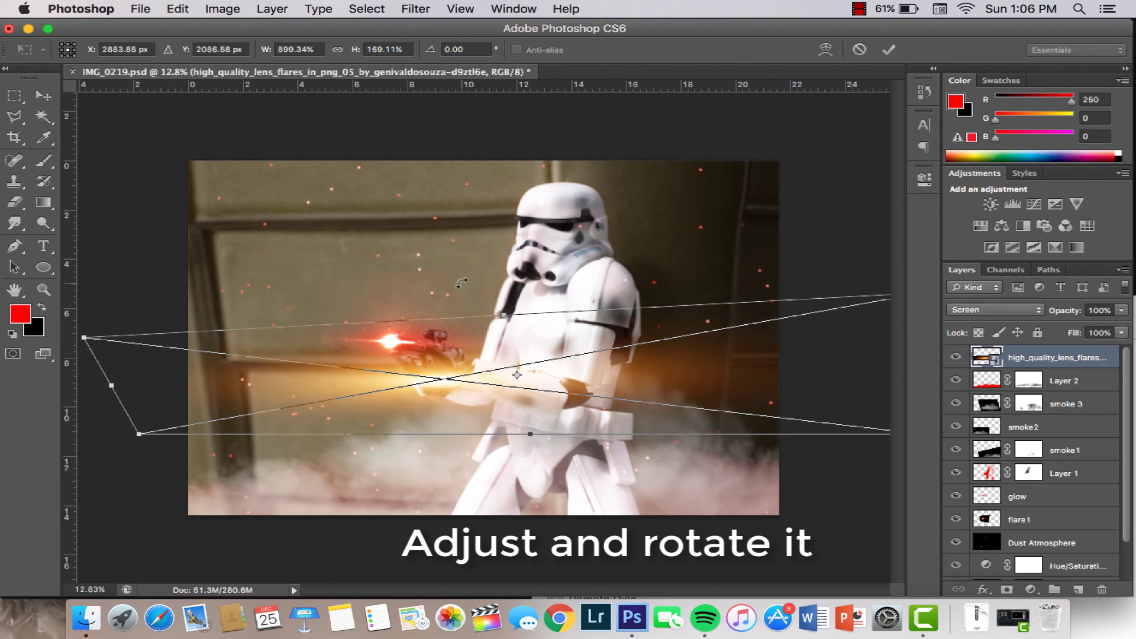
drag(461, 283, 499, 277)
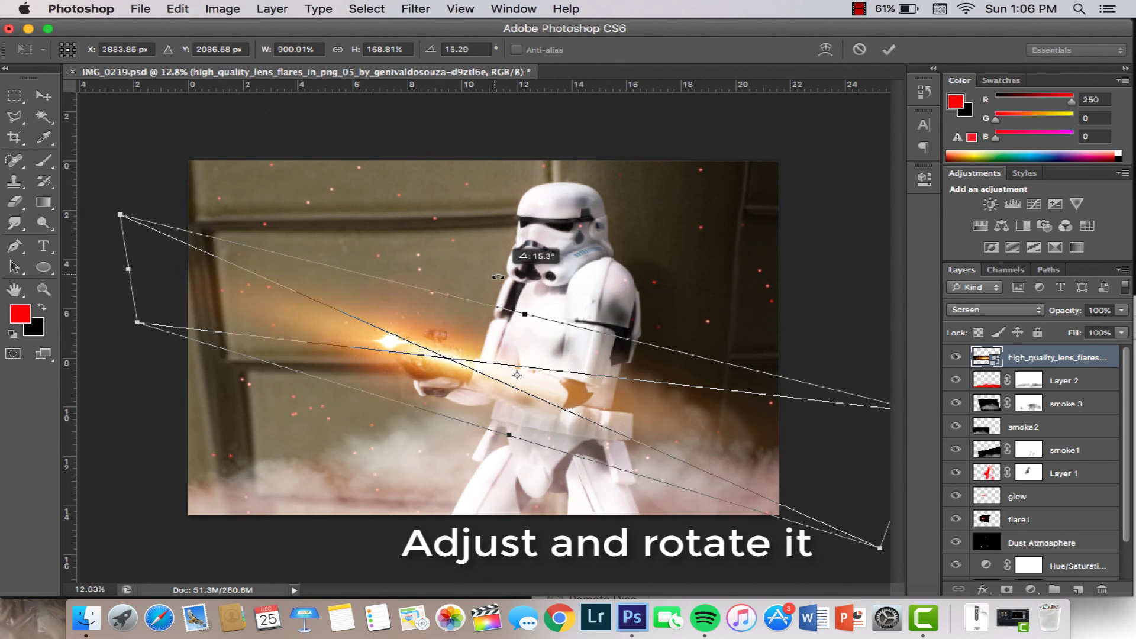
drag(495, 411, 495, 411)
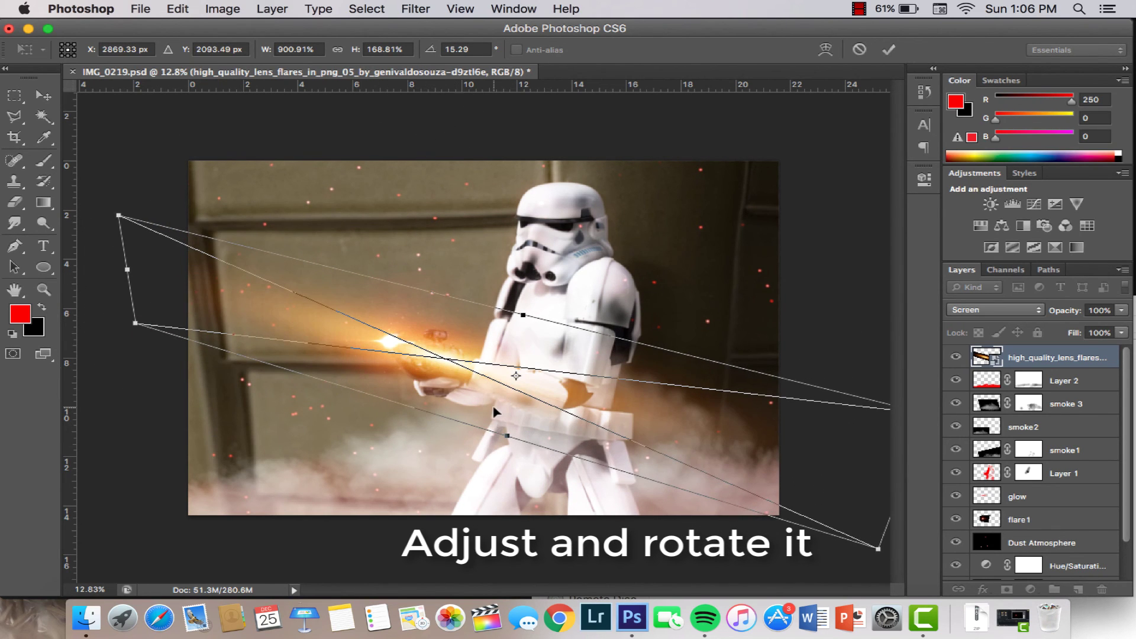
key(Return)
key(b)
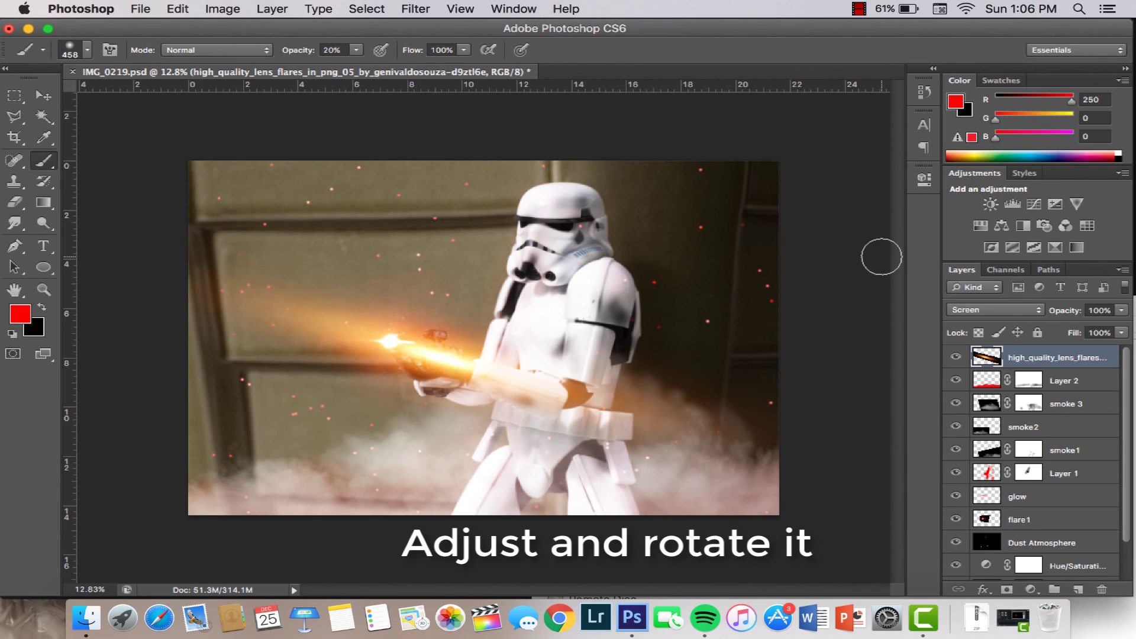
click(51, 102)
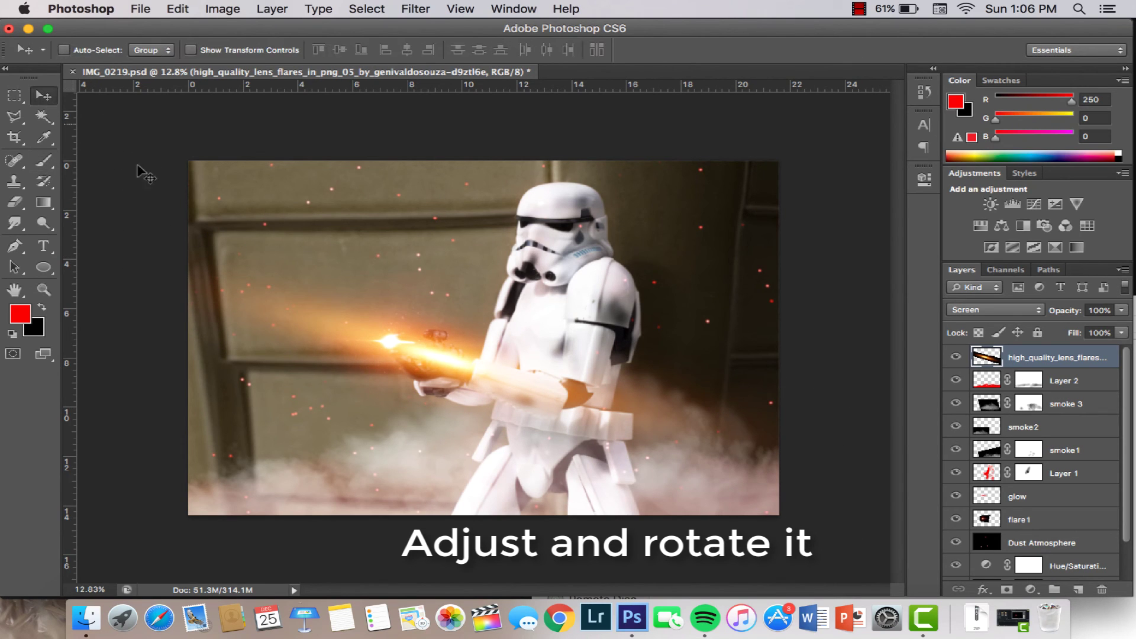
drag(347, 304, 211, 307)
Step: Tilt the beam to about -7.8 degrees with Free Transform
key(ctrl+t)
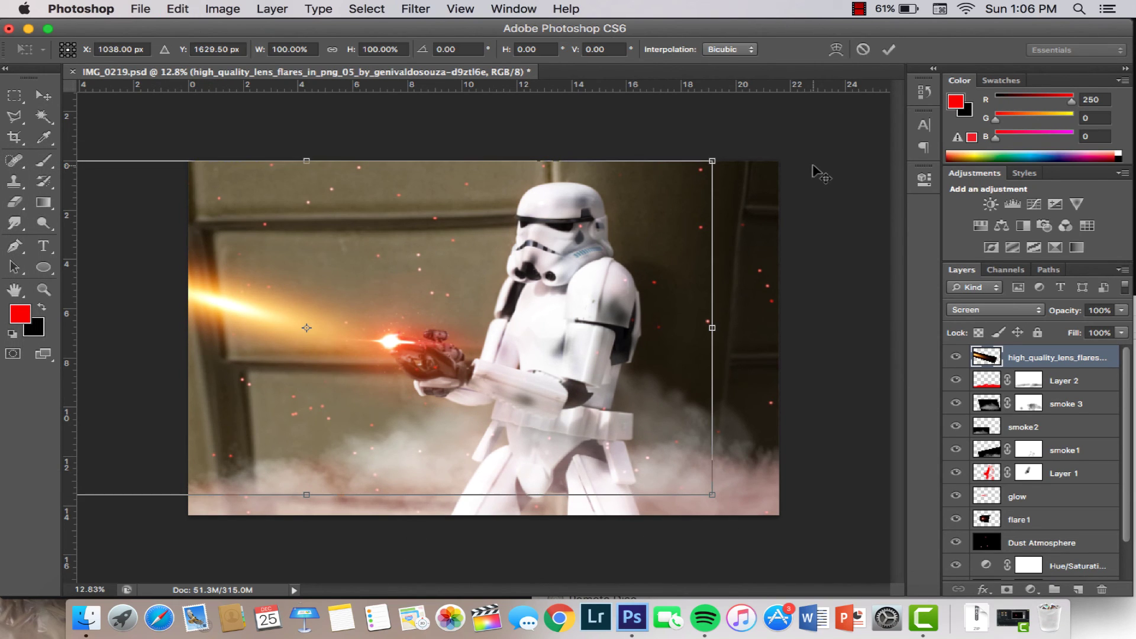
drag(732, 136, 681, 120)
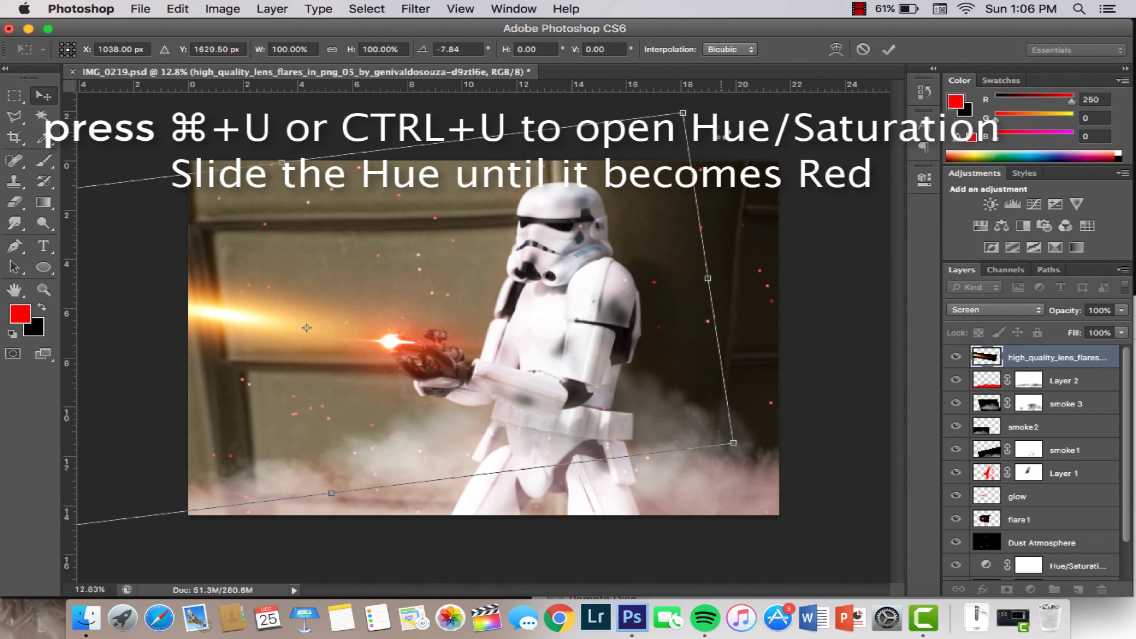
key(Return)
Step: Shift the beam's Hue to about -35 so it turns red
key(super+u)
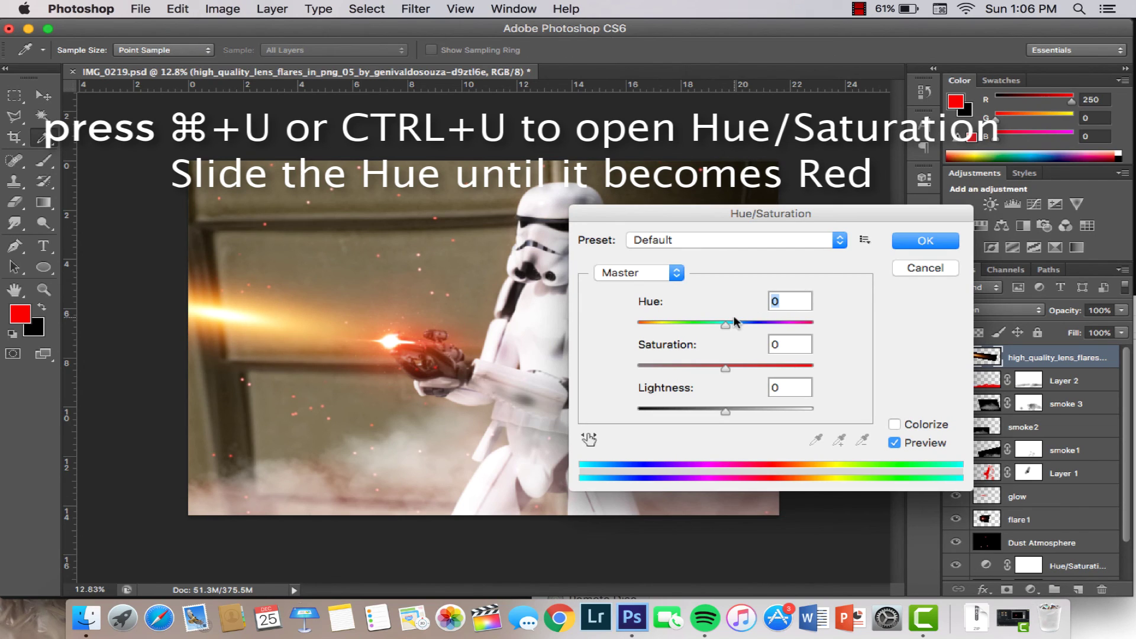
drag(726, 326, 694, 327)
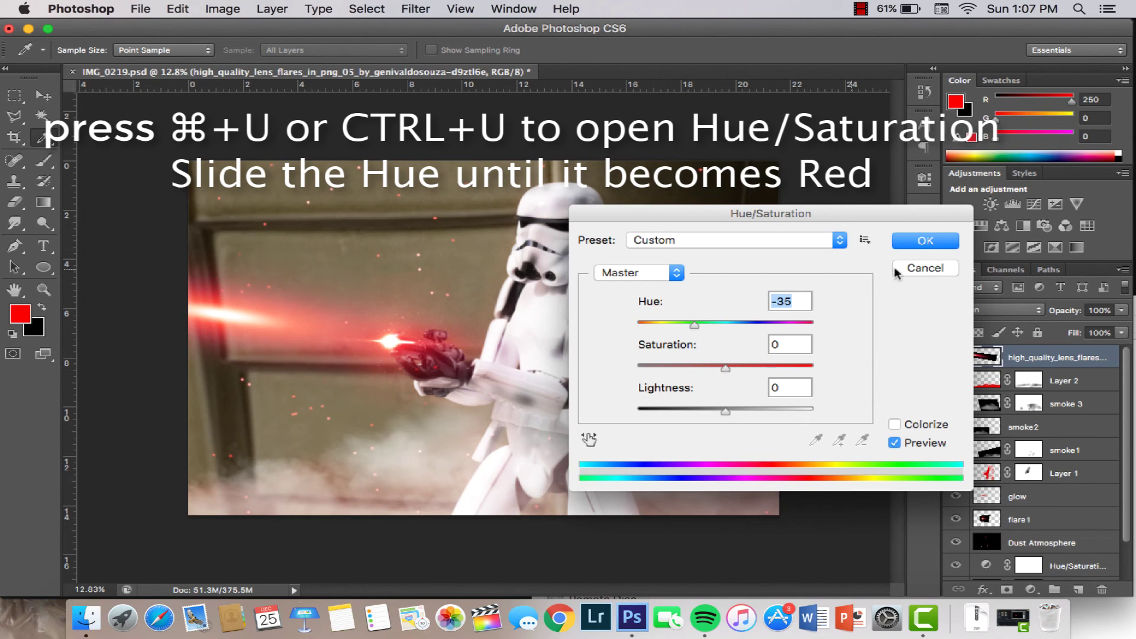
click(926, 240)
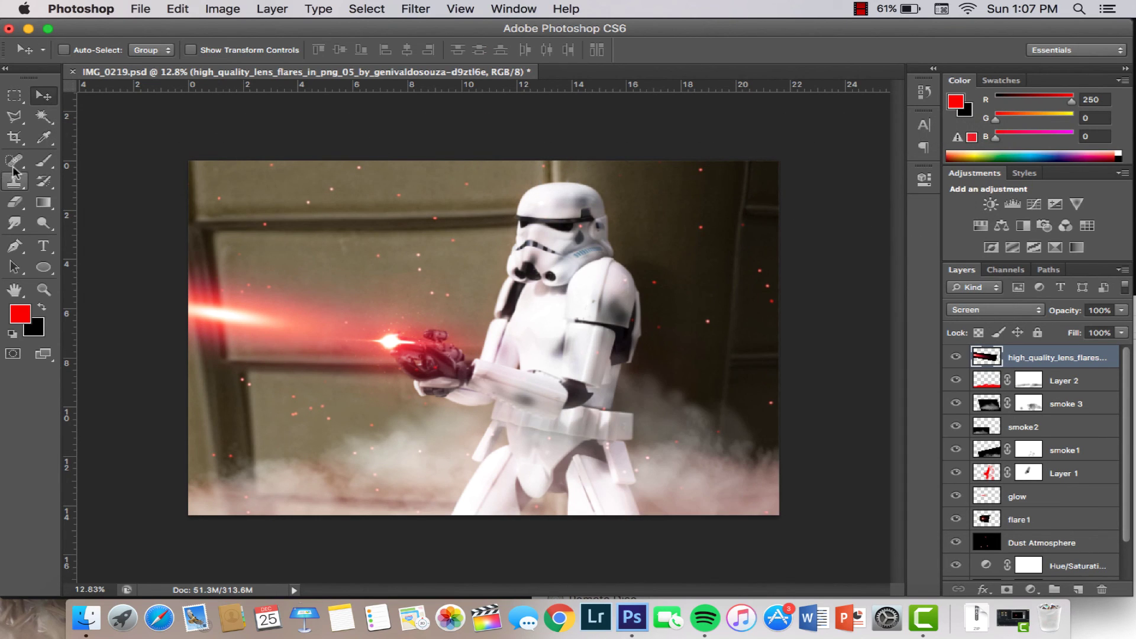
Step: Shift the red beam right and add a layer mask to it
mouse_move(292, 285)
mouse_down()
mouse_move(528, 296)
mouse_move(422, 299)
mouse_up()
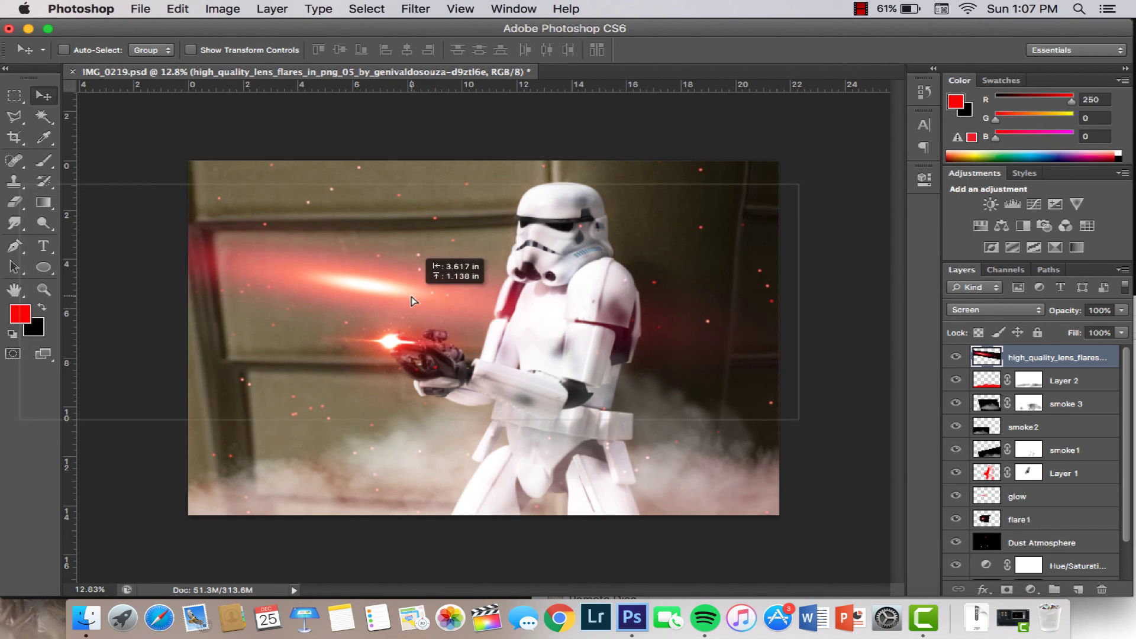
click(1007, 591)
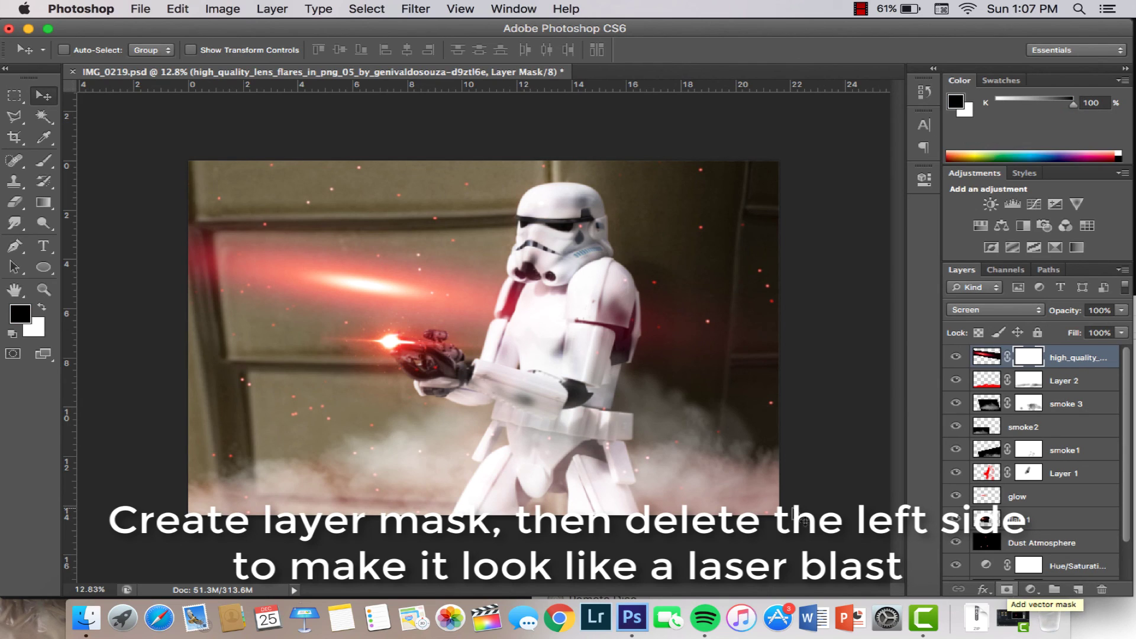
click(44, 160)
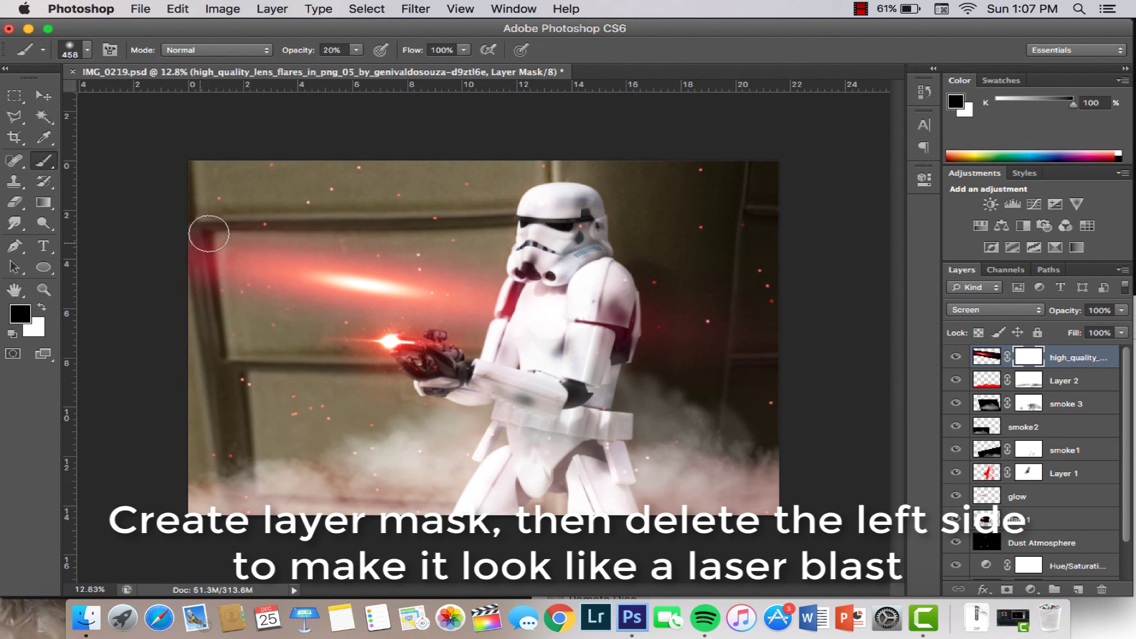
Step: Paint out the beam's excess left and upper glow on the mask, then shift it left
drag(203, 241, 185, 274)
drag(290, 52, 302, 55)
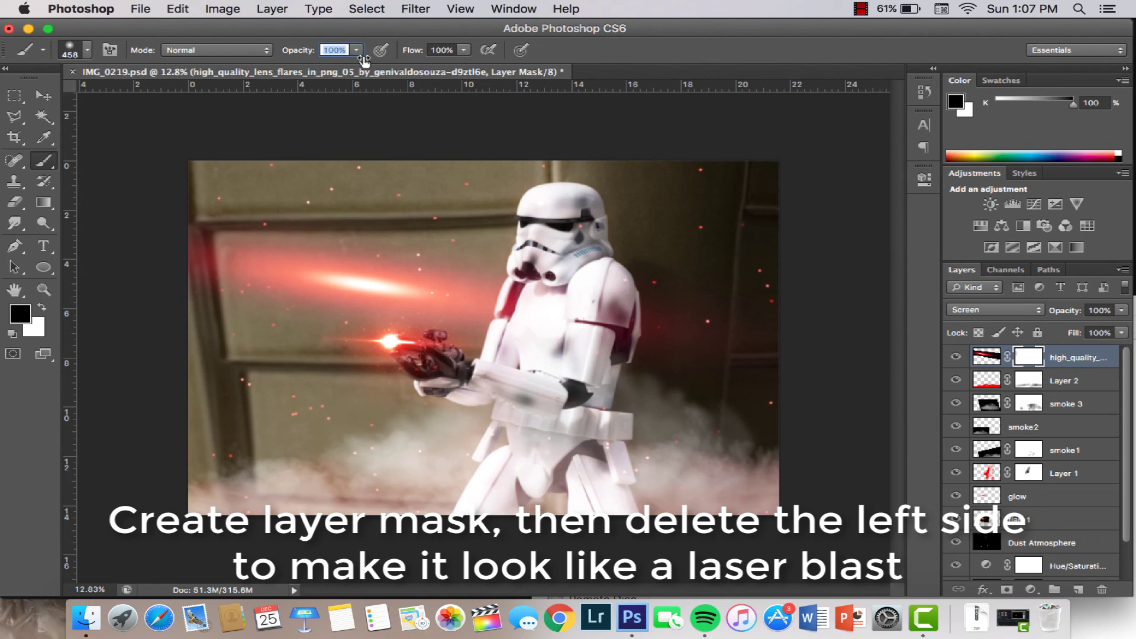
mouse_move(177, 328)
mouse_down()
mouse_move(203, 266)
mouse_move(195, 310)
mouse_move(248, 315)
mouse_move(202, 264)
mouse_up()
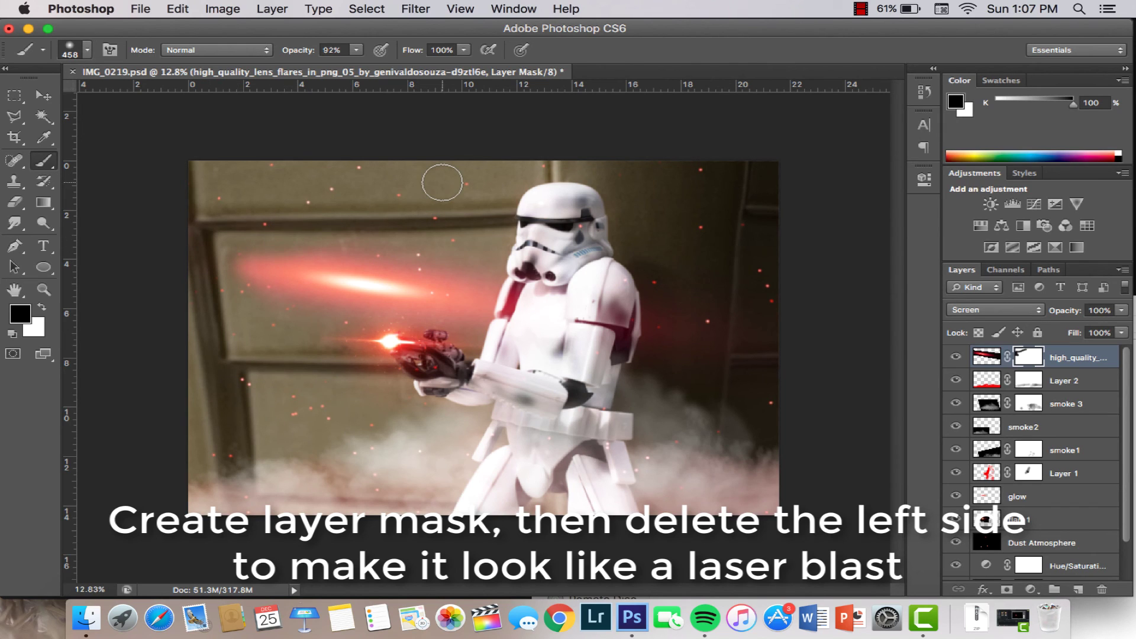
drag(258, 203, 291, 186)
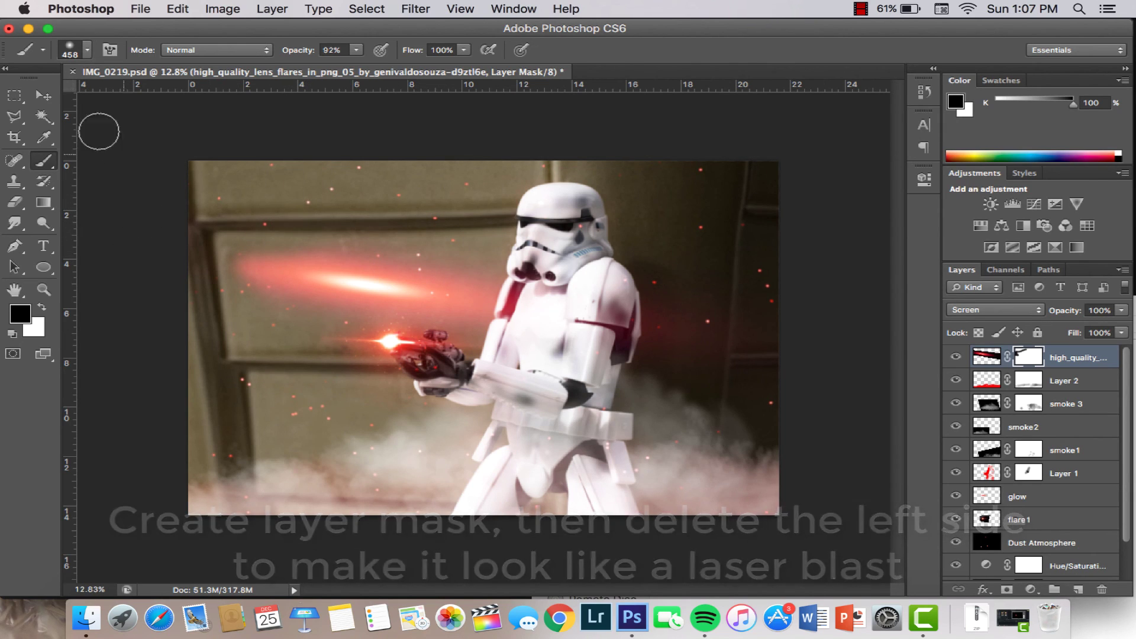
click(50, 98)
mouse_move(496, 295)
mouse_down()
mouse_move(349, 317)
mouse_move(335, 307)
mouse_up()
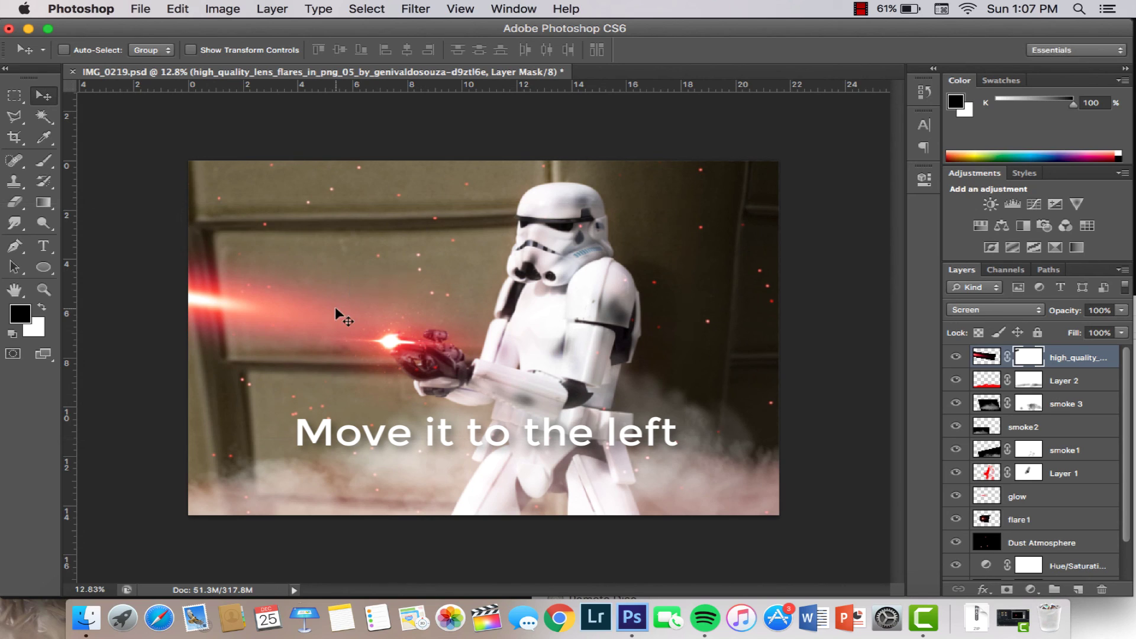
Step: Nudge the laser beam further left and save the finished composite
mouse_move(332, 311)
mouse_down()
mouse_move(219, 323)
mouse_move(232, 320)
mouse_up()
click(43, 293)
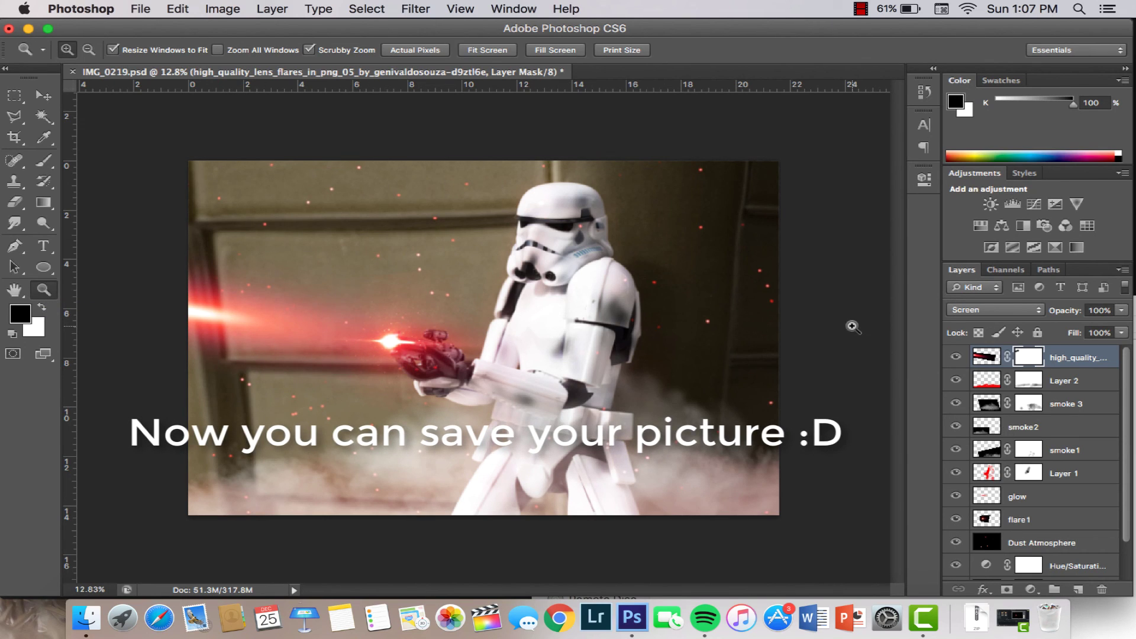
key(super+s)
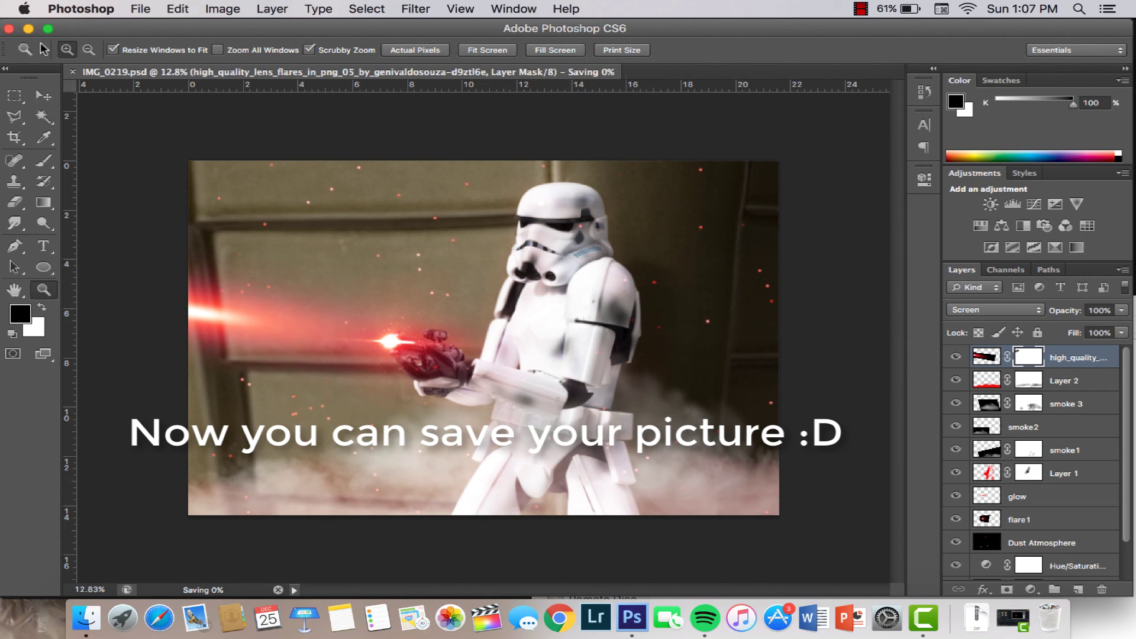
key(v)
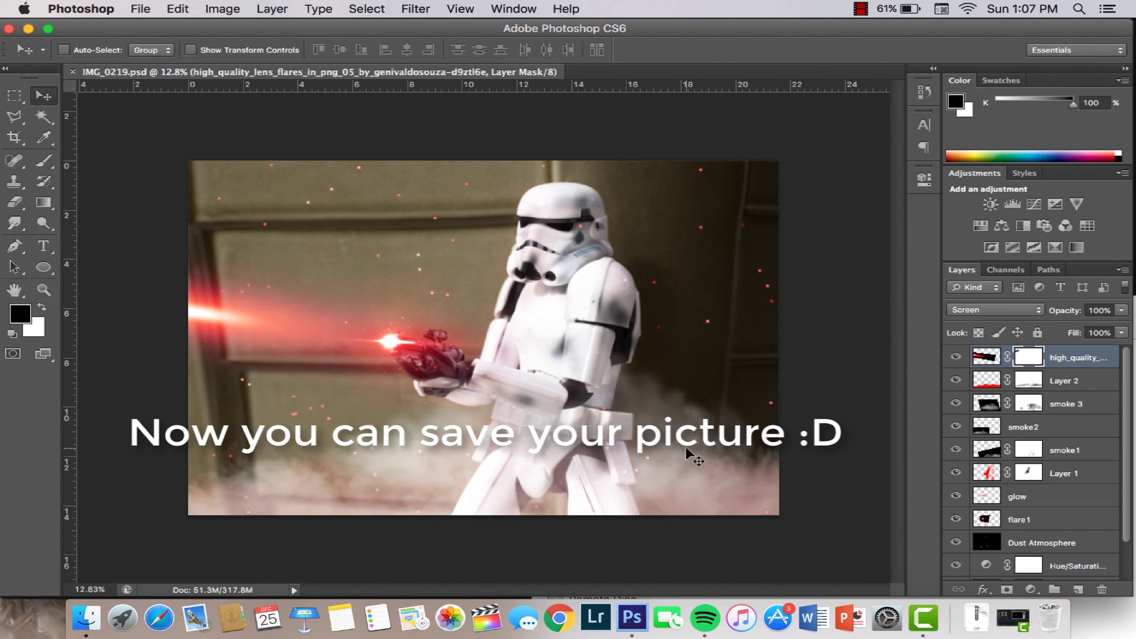